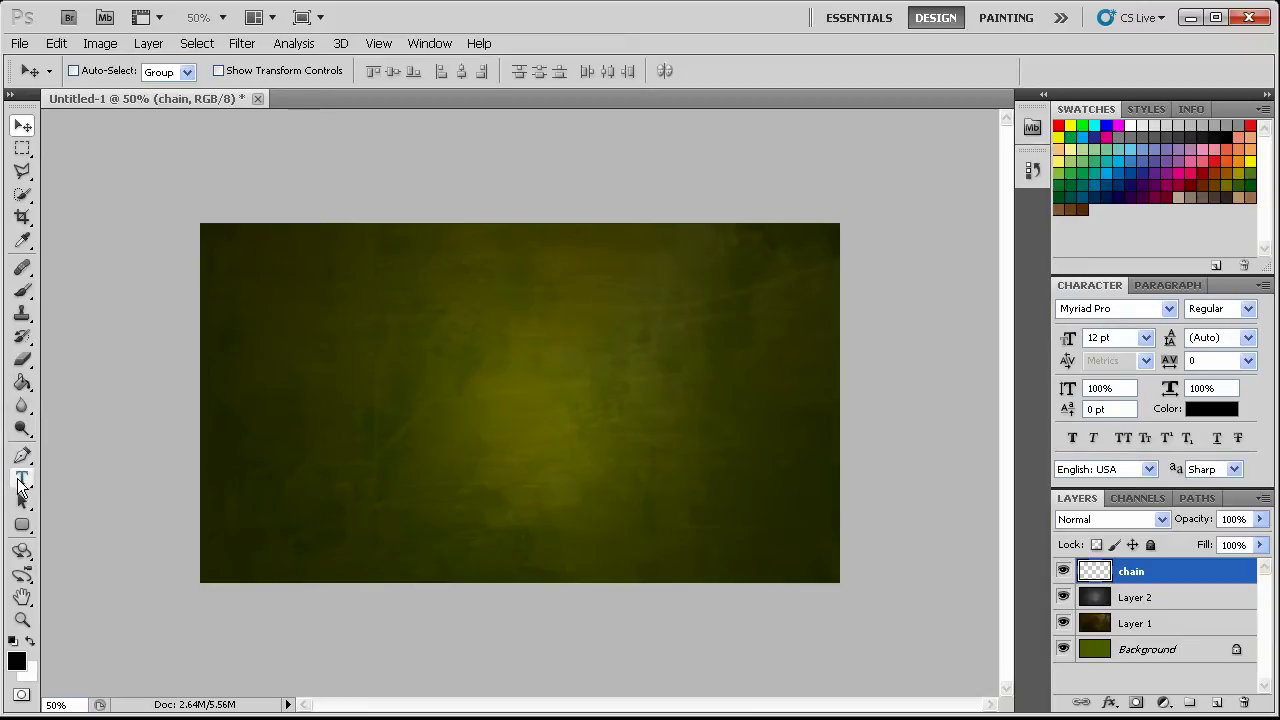
# Draw a small, upright black rounded rectangle with a 30 px radius in the upper-left area of the canvas
pyautogui.moveTo(22, 524); pyautogui.dragTo(199, 552)
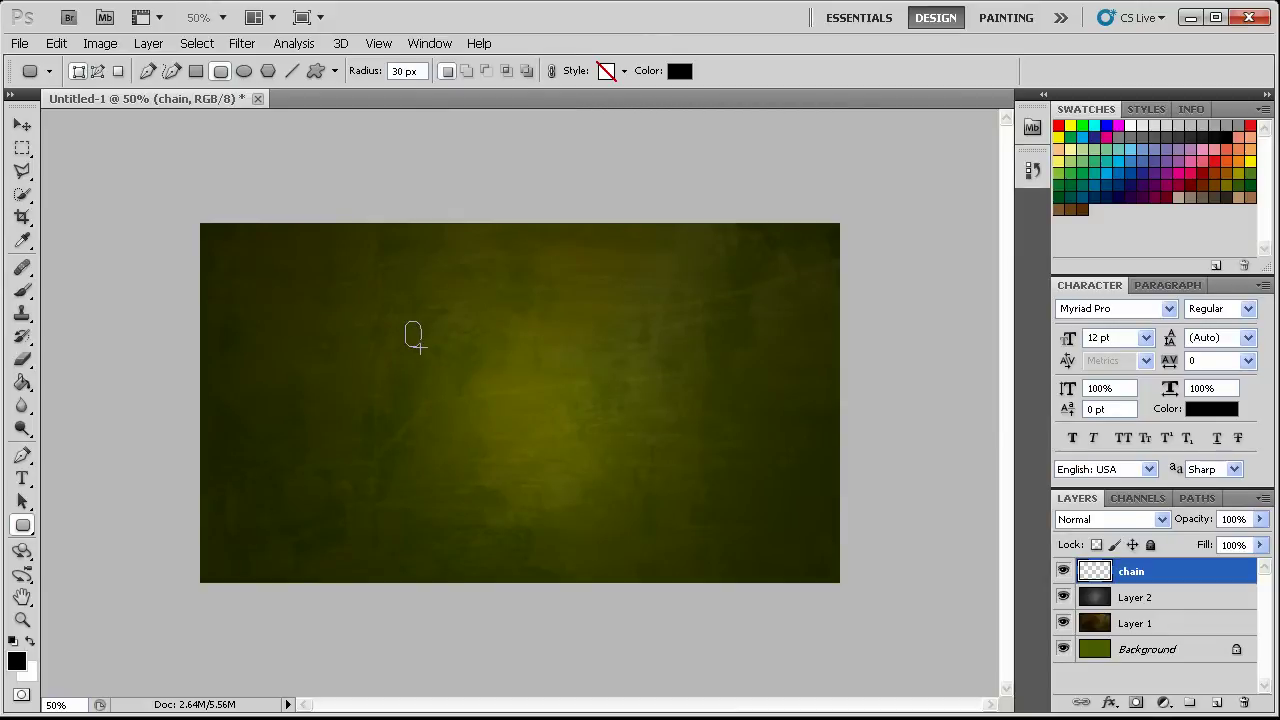
pyautogui.moveTo(415, 343); pyautogui.dragTo(418, 354)
pyautogui.press('z')
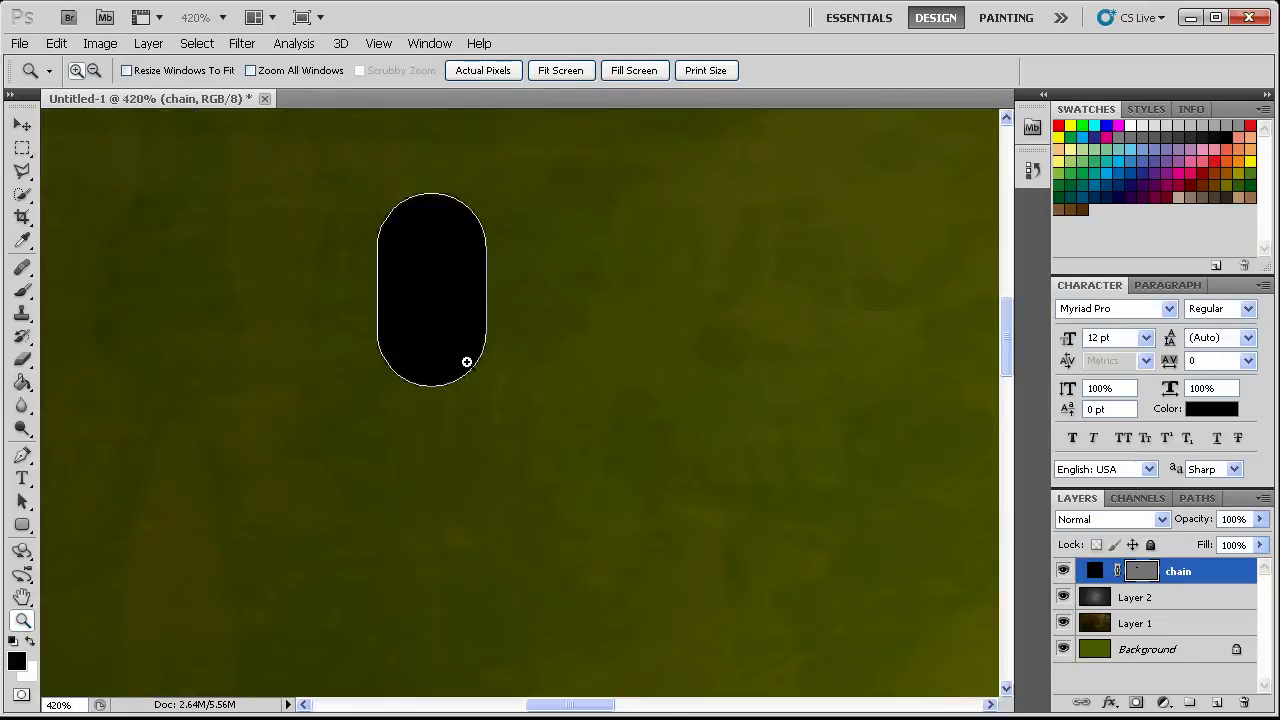
# Load the rounded shape's outline as a selection and merge the shape with a new empty layer to rasterize it
pyautogui.keyDown('ctrl'); pyautogui.click(1146, 575); pyautogui.keyUp('ctrl')
pyautogui.click(1216, 703)
pyautogui.keyDown('shift'); pyautogui.click(1248, 600); pyautogui.keyUp('shift')
pyautogui.hotkey('ctrl', 'e')
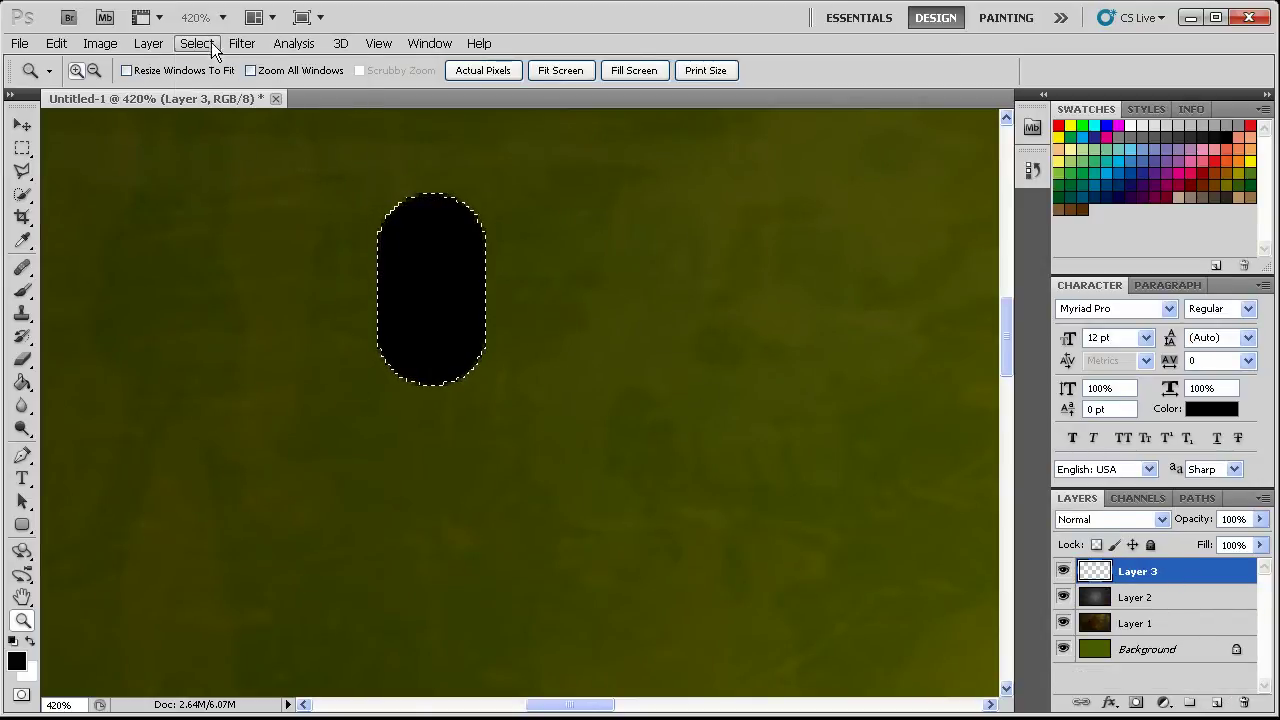
# Contract the selection and delete the shape's inside to leave a hollow chain link, removing the selection
pyautogui.click(195, 43)
pyautogui.moveTo(217, 246)
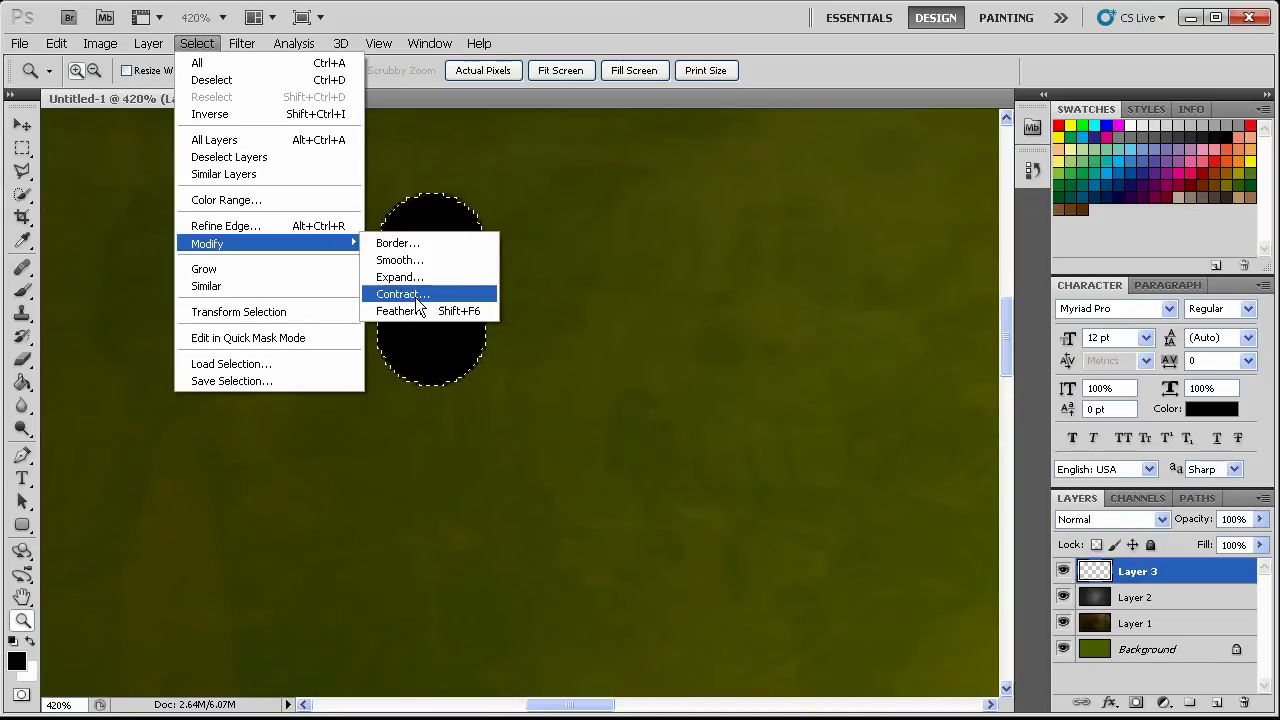
pyautogui.click(410, 294)
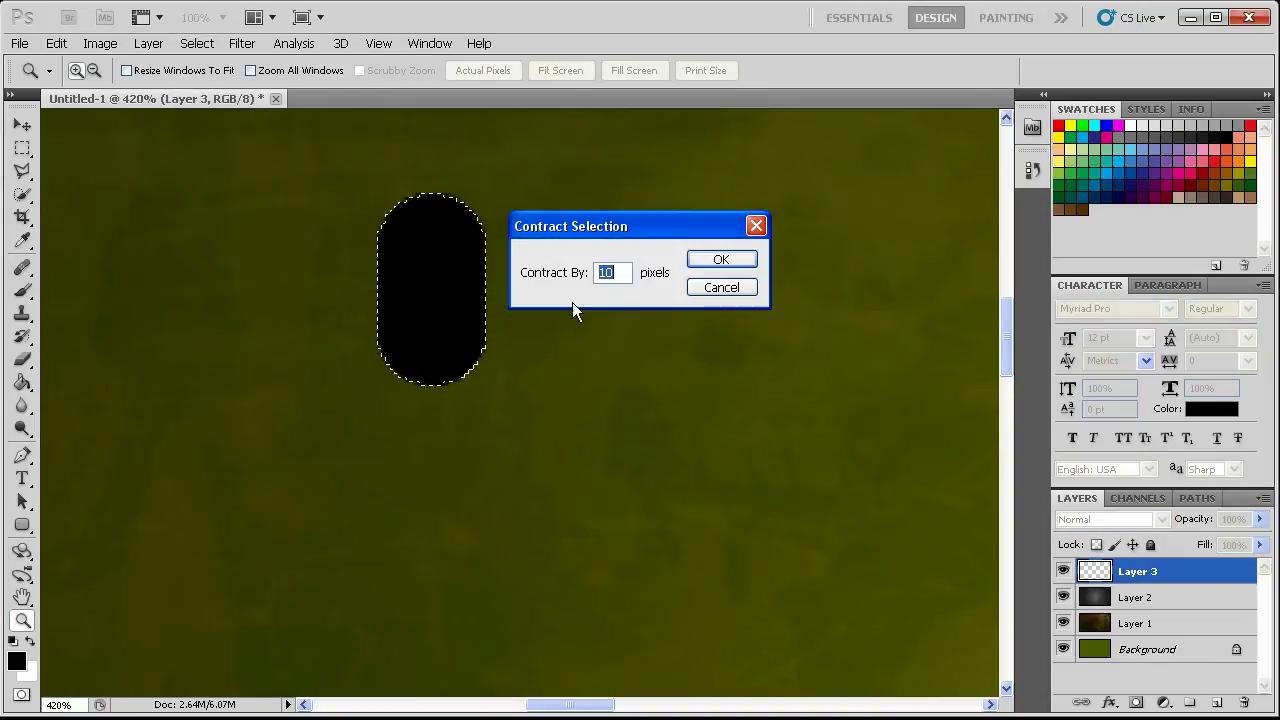
pyautogui.click(722, 261)
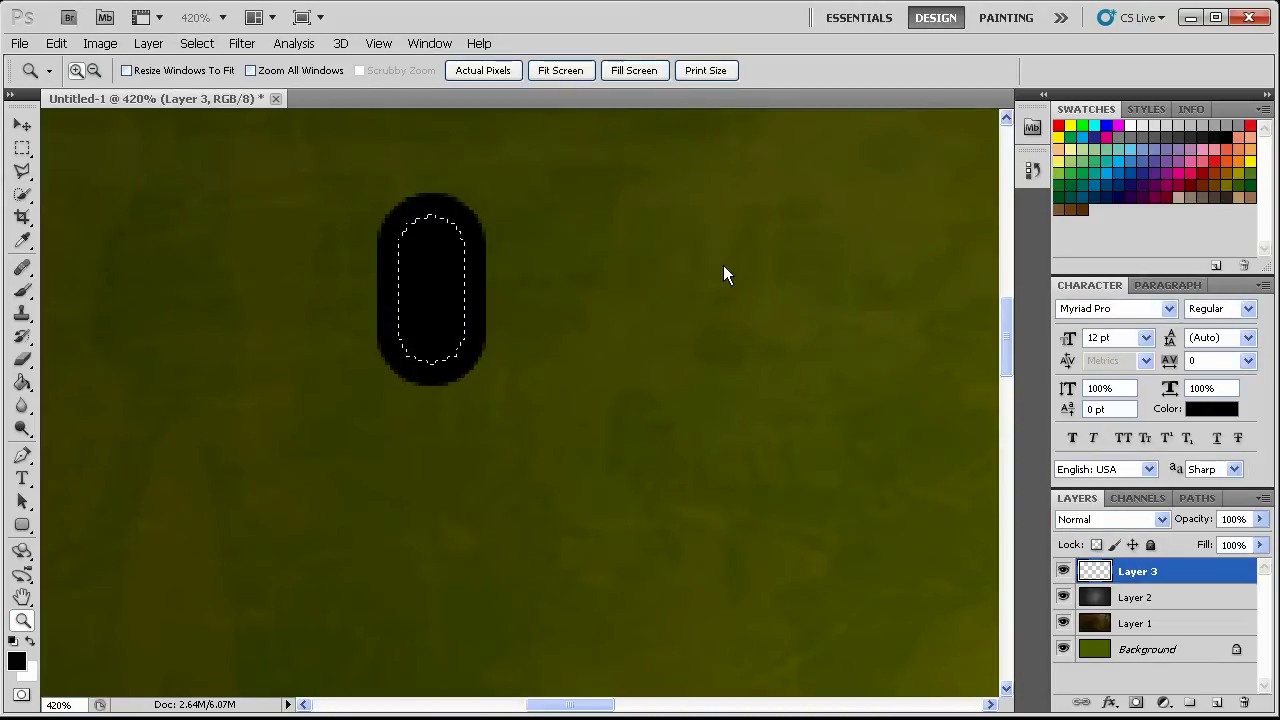
pyautogui.press('Delete')
pyautogui.hotkey('ctrl', 'd')
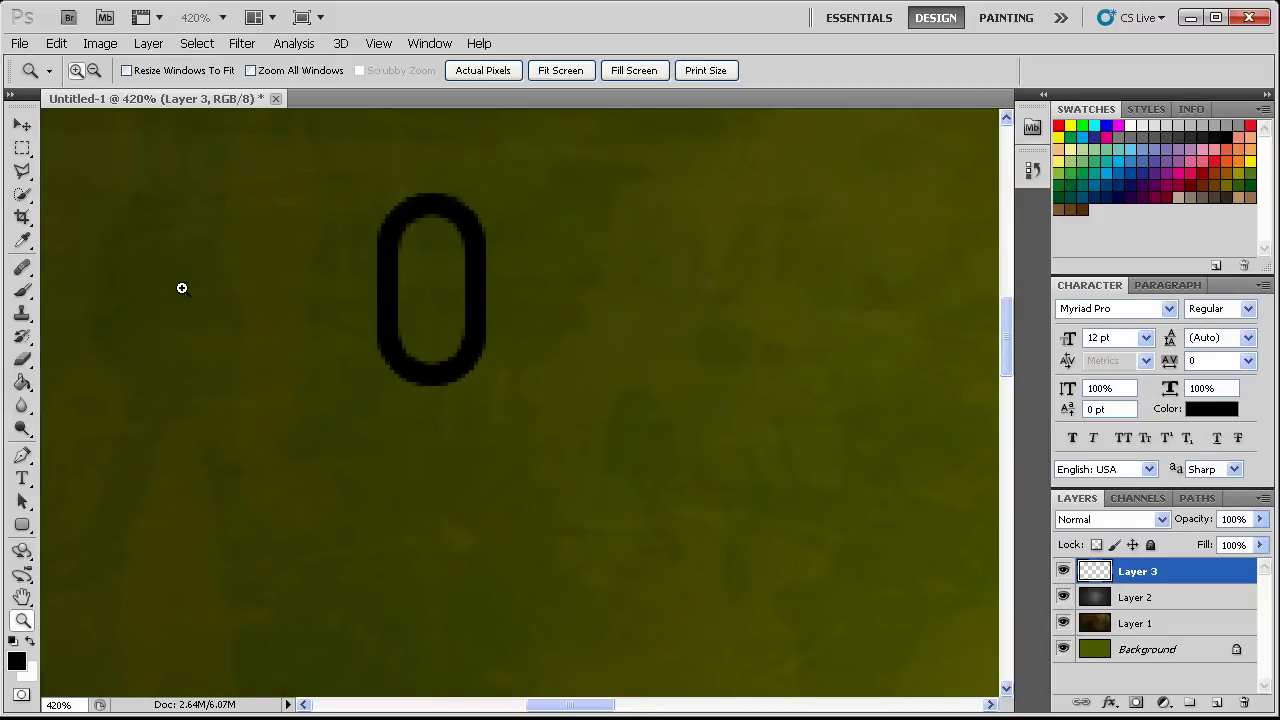
# Add a narrow vertical black bar across the lower end of the link using a rectangular selection filled with the foreground color
pyautogui.click(22, 148)
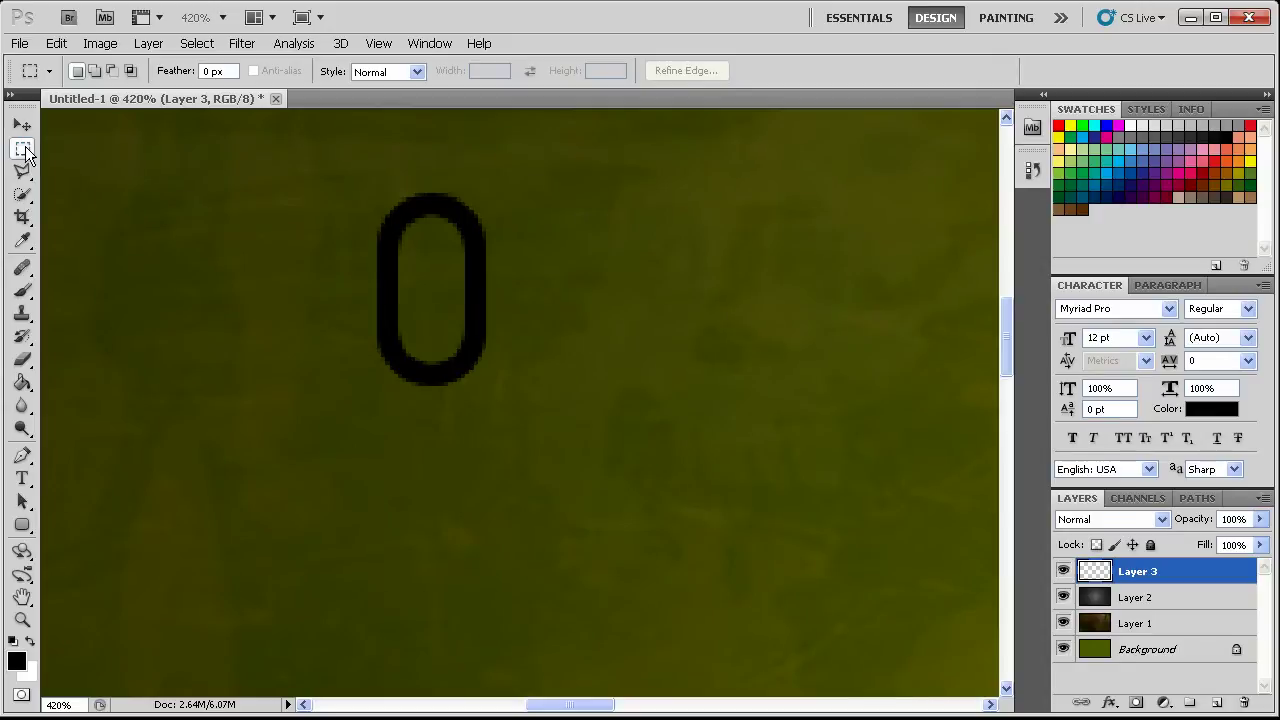
pyautogui.moveTo(437, 385); pyautogui.dragTo(437, 423)
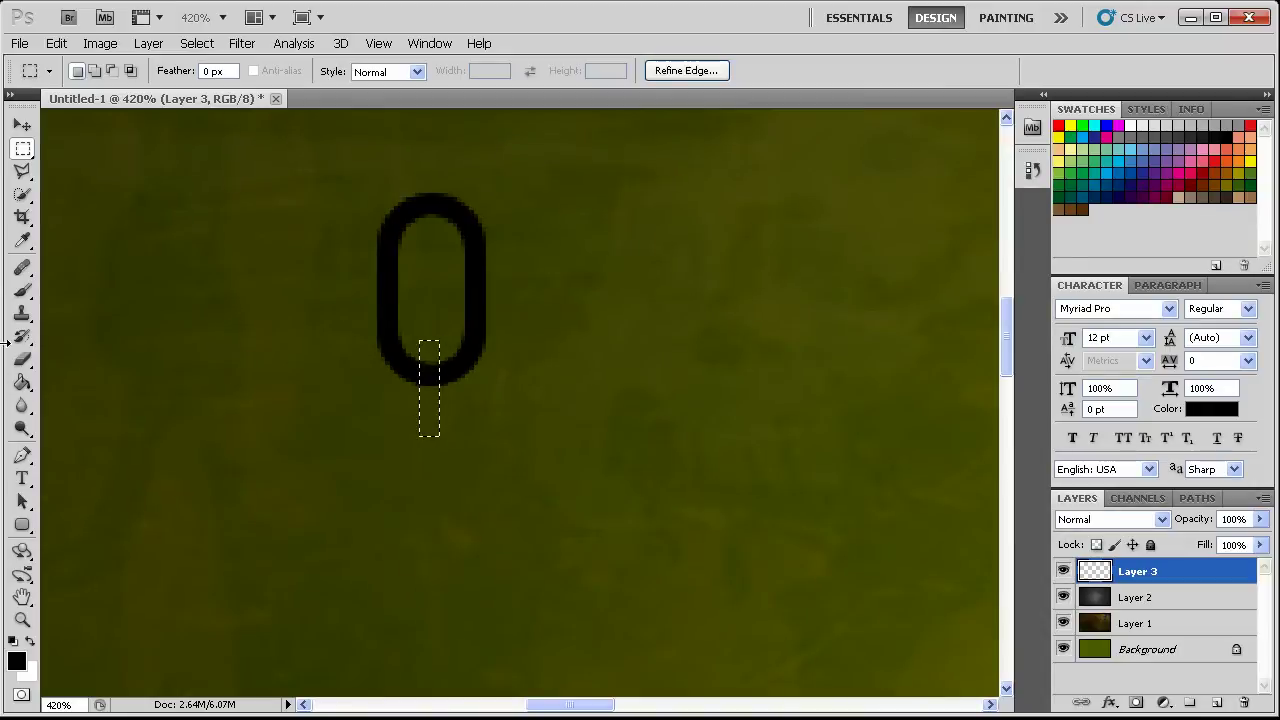
pyautogui.click(22, 382)
pyautogui.click(423, 380)
pyautogui.hotkey('ctrl', 'd')
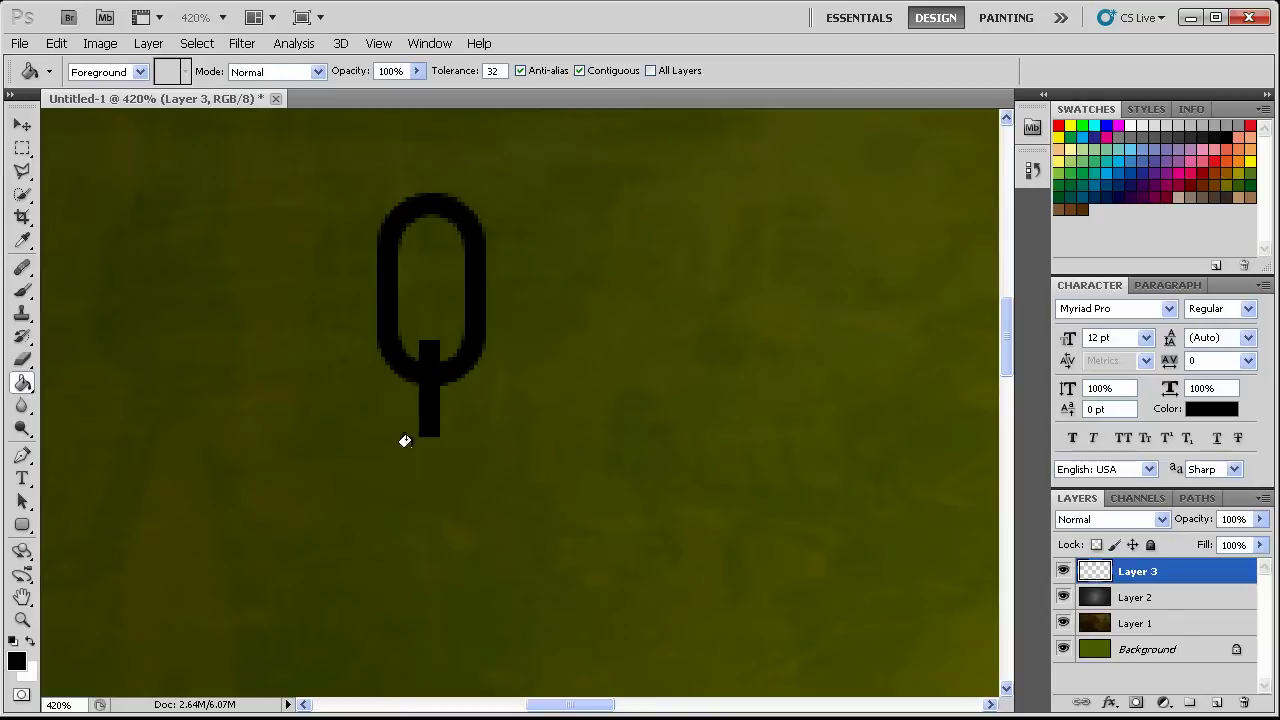
# Give the link layer a Color Overlay in gray 808080
pyautogui.click(22, 620)
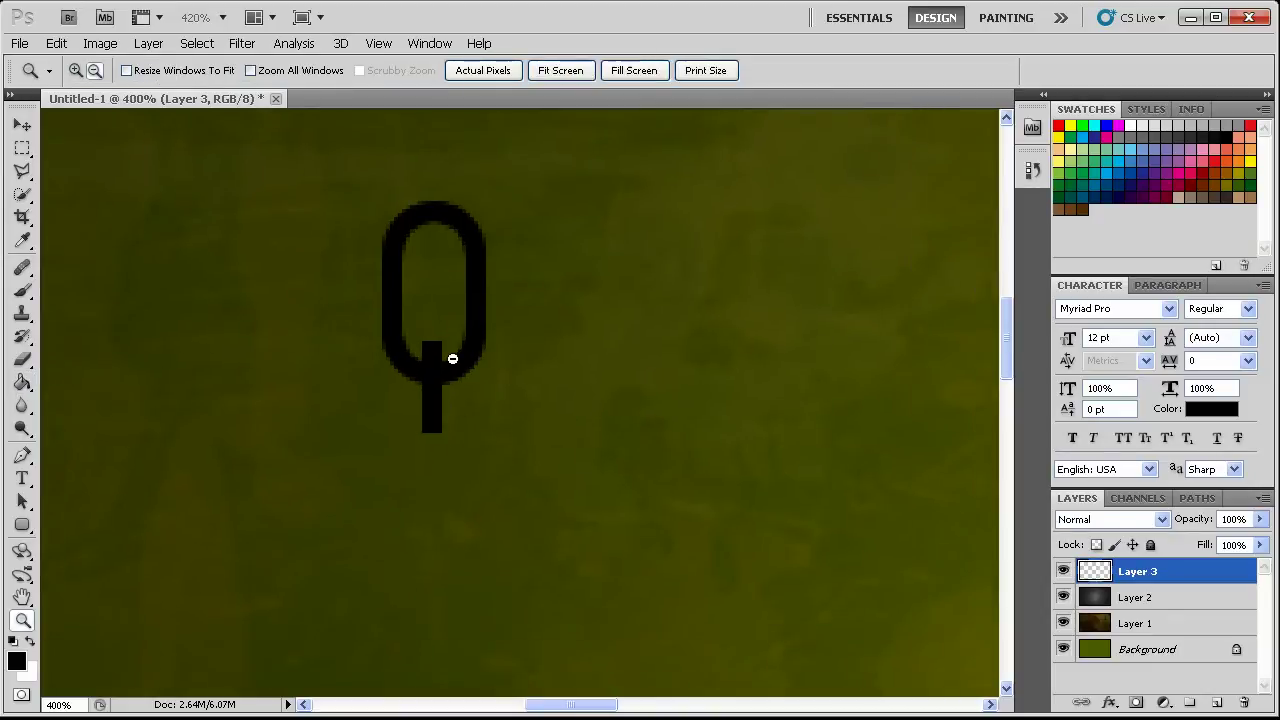
pyautogui.keyDown('alt'); pyautogui.click(452, 358); pyautogui.keyUp('alt')
pyautogui.keyDown('alt'); pyautogui.click(451, 357); pyautogui.keyUp('alt')
pyautogui.keyDown('alt'); pyautogui.click(451, 357); pyautogui.keyUp('alt')
pyautogui.keyDown('alt'); pyautogui.click(473, 390); pyautogui.keyUp('alt')
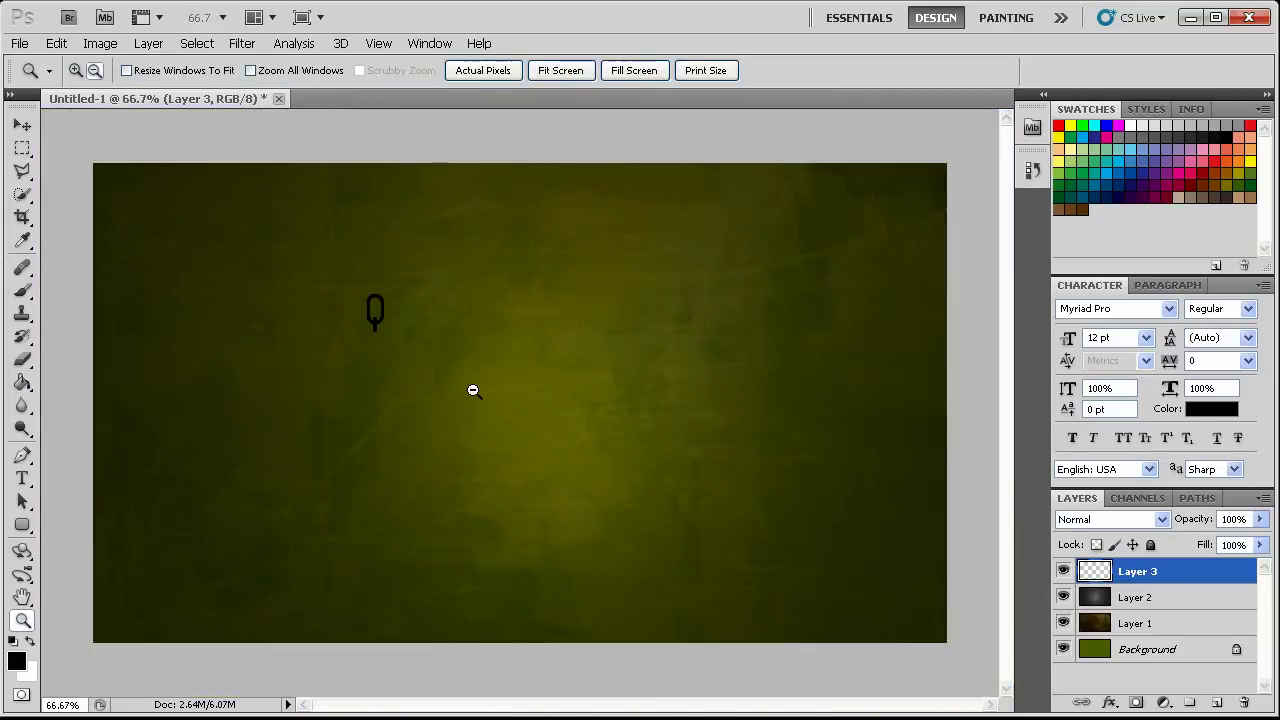
pyautogui.doubleClick(1200, 572)
pyautogui.click(765, 367)
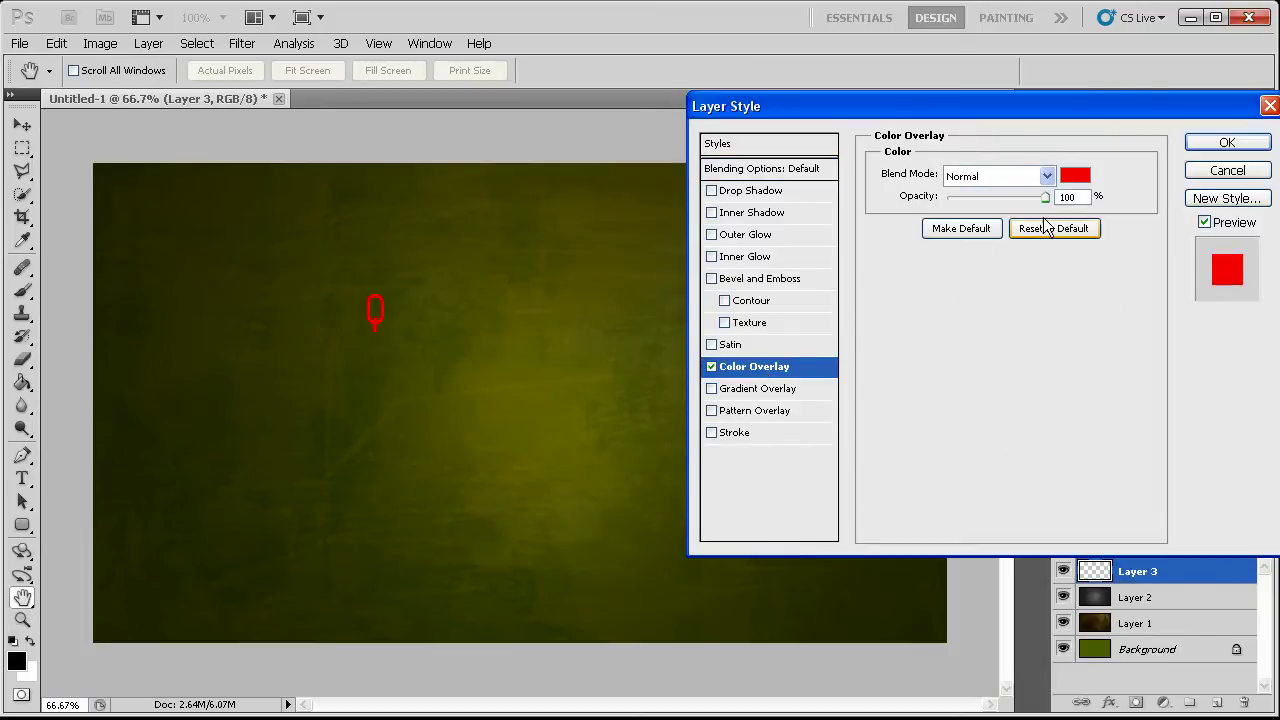
pyautogui.click(1075, 175)
pyautogui.moveTo(648, 343); pyautogui.dragTo(486, 323)
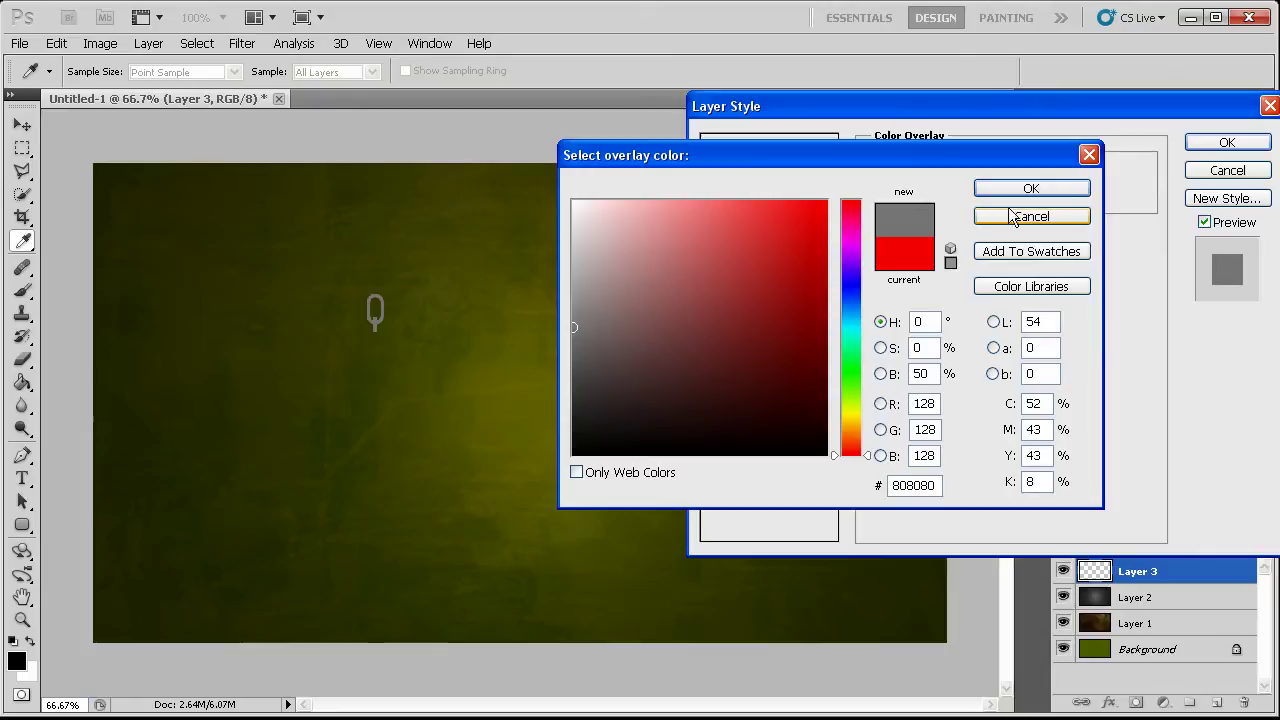
pyautogui.click(1031, 188)
# Add an Inner Bevel with the Ring gloss contour to the link and apply the layer style
pyautogui.click(766, 280)
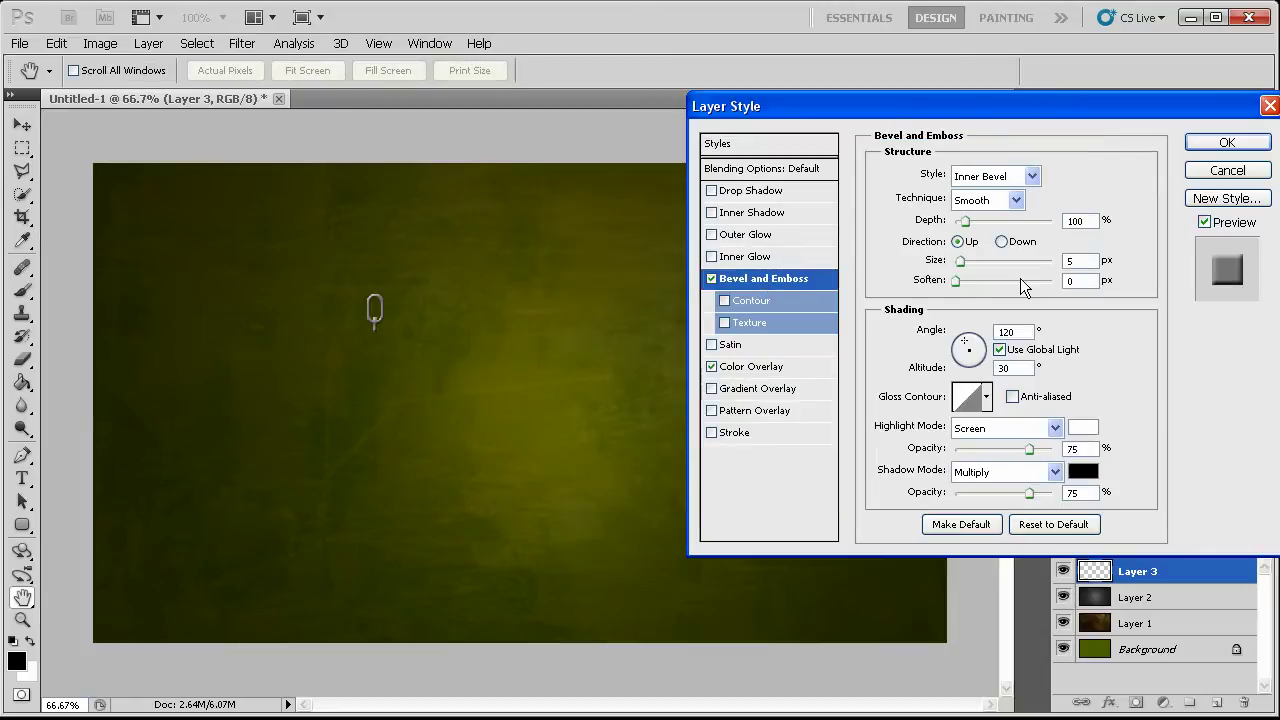
pyautogui.click(986, 396)
pyautogui.click(905, 472)
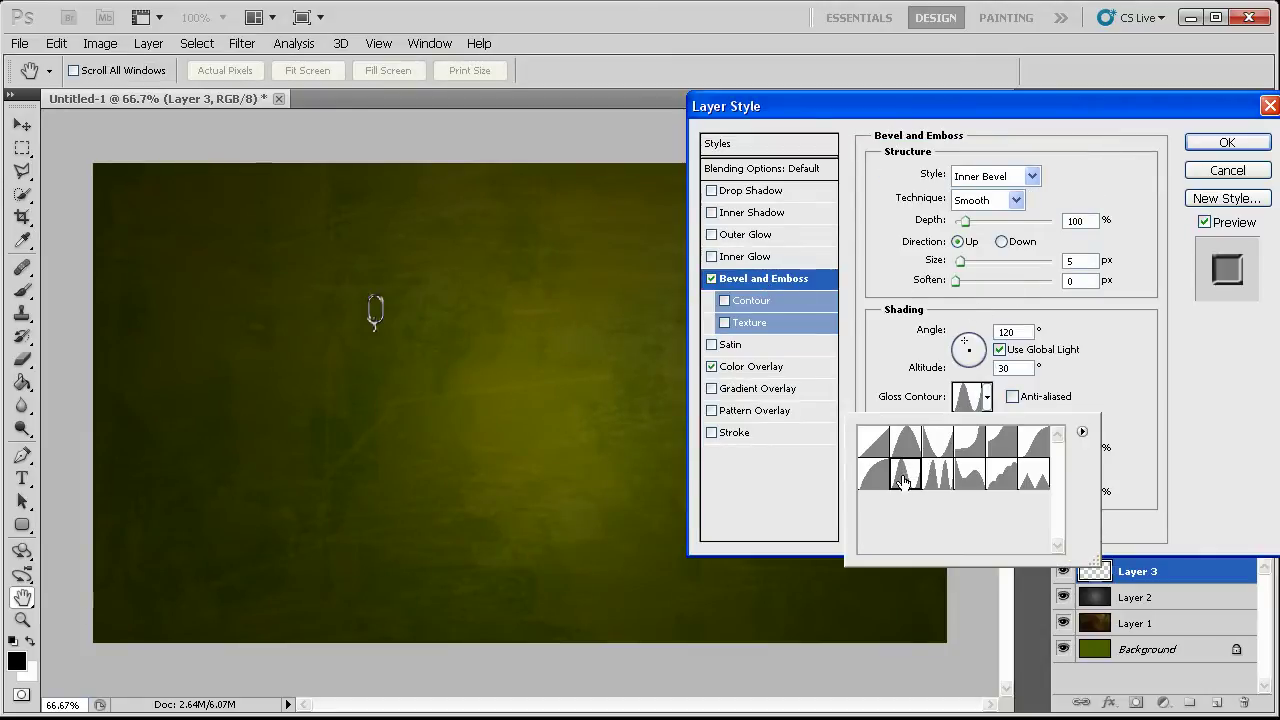
pyautogui.click(872, 476)
pyautogui.click(904, 474)
pyautogui.click(1222, 139)
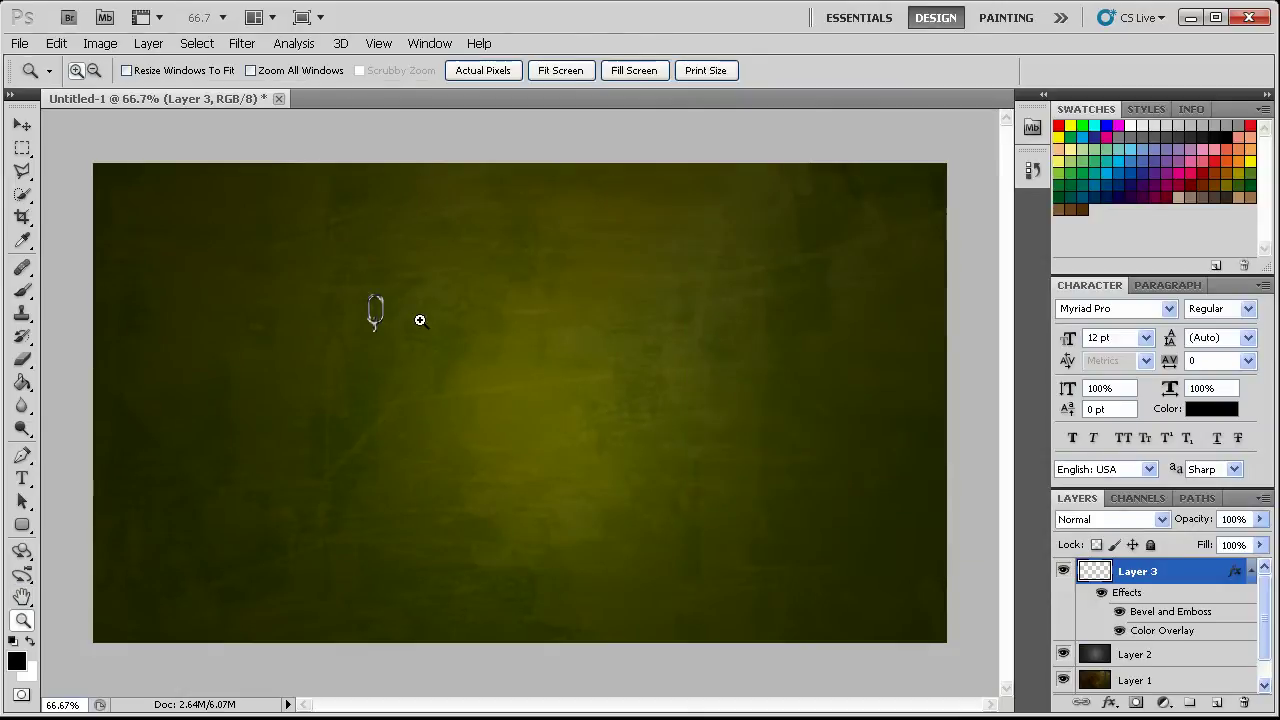
# Add the text "Chain" on the canvas and set its font to Arial
pyautogui.click(22, 478)
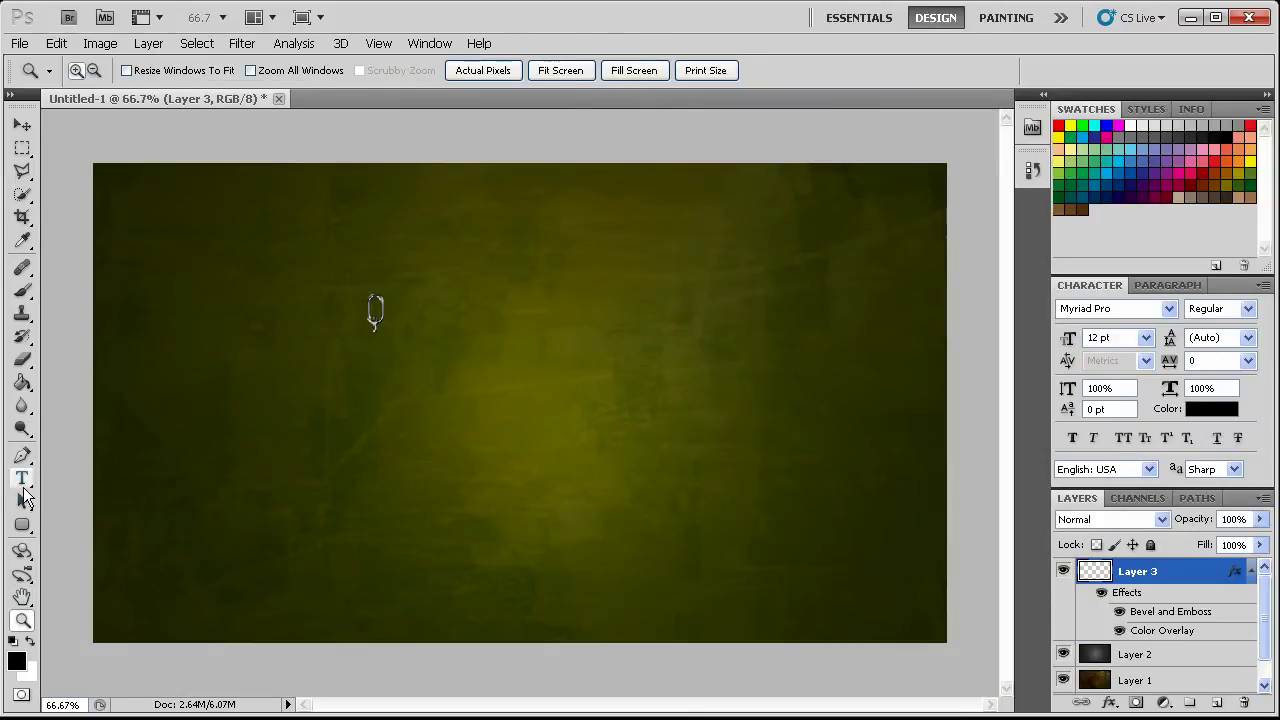
pyautogui.click(267, 429)
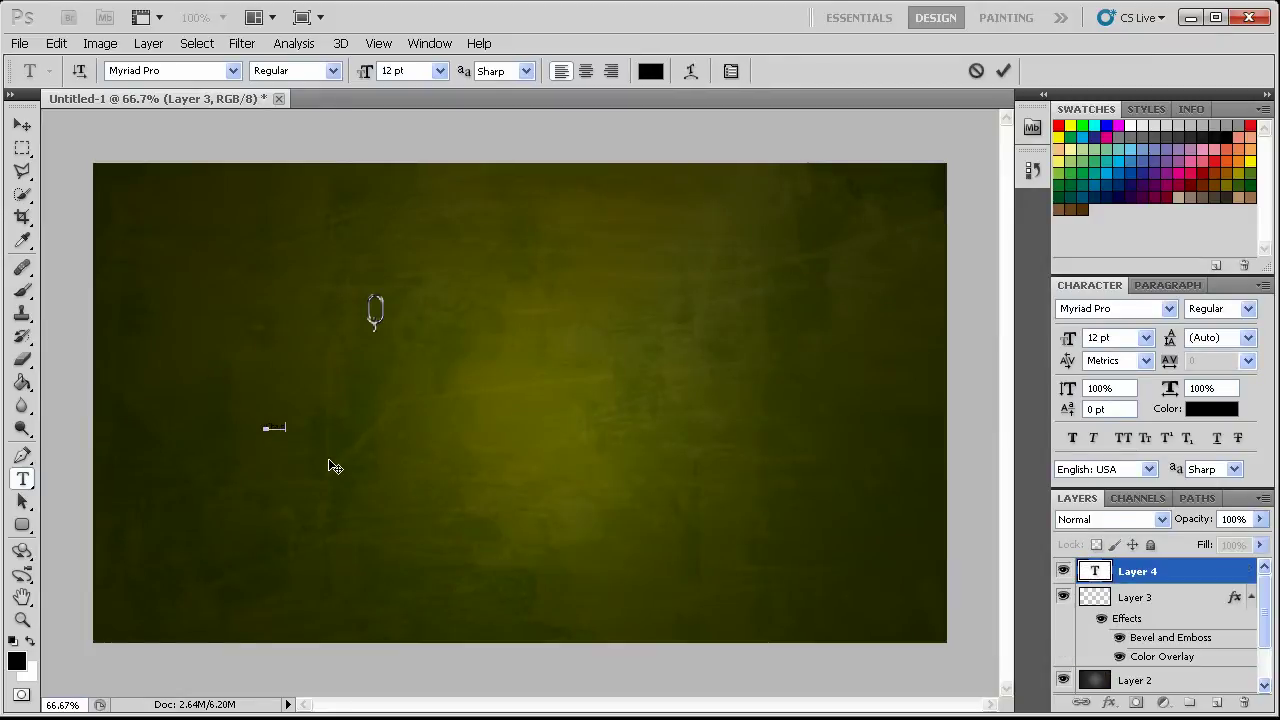
pyautogui.hotkey('ctrl', 'a')
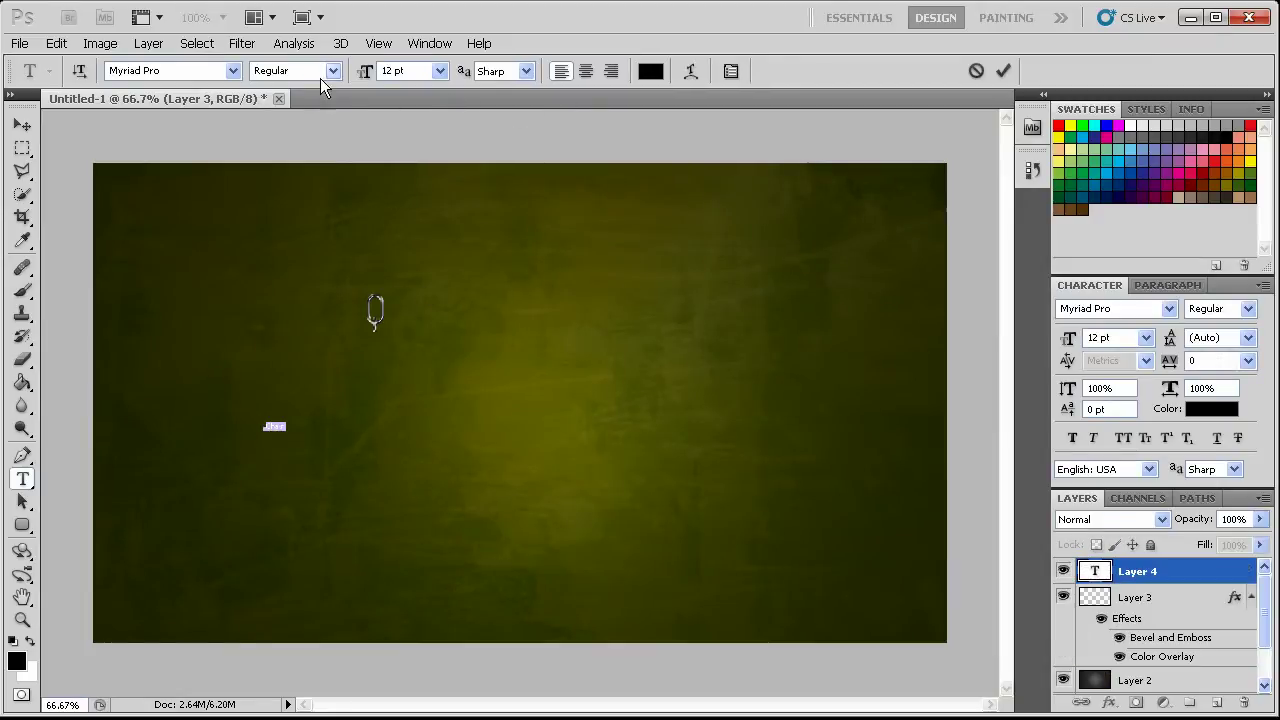
pyautogui.click(190, 70)
pyautogui.write('Arial')
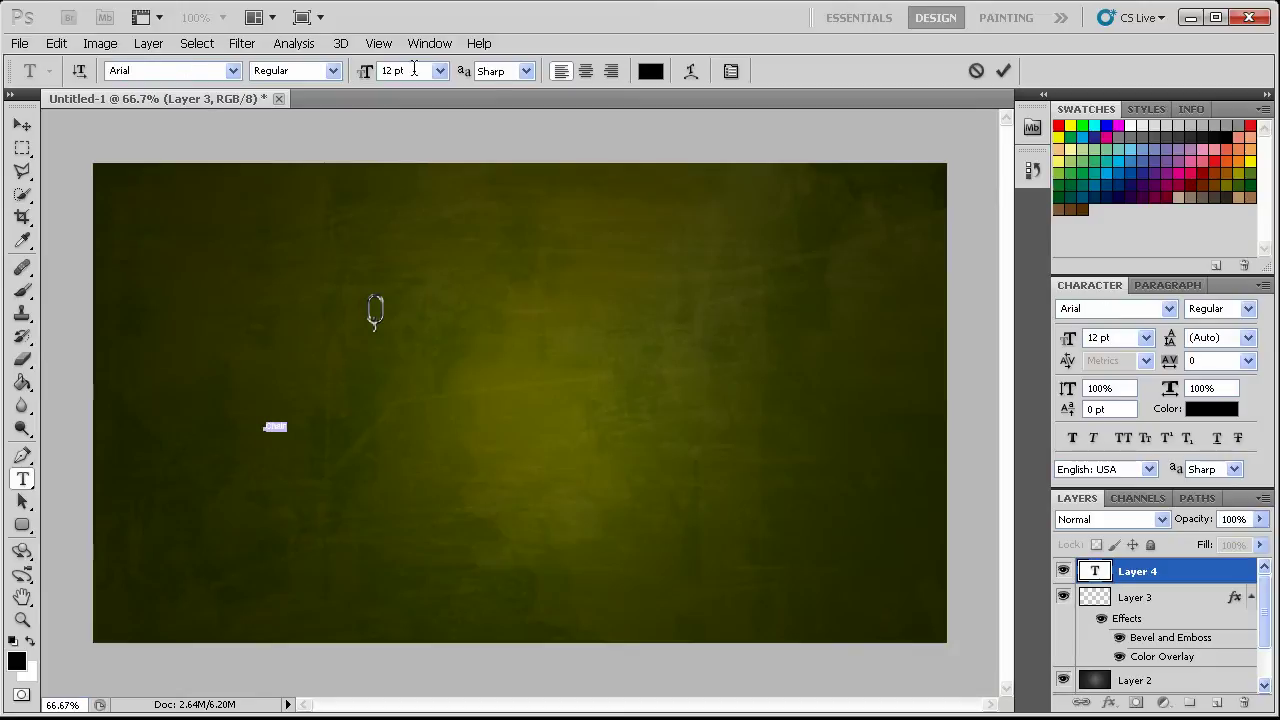
# Set the size of the "Chain" text to 400 pt
pyautogui.click(440, 70)
pyautogui.click(415, 339)
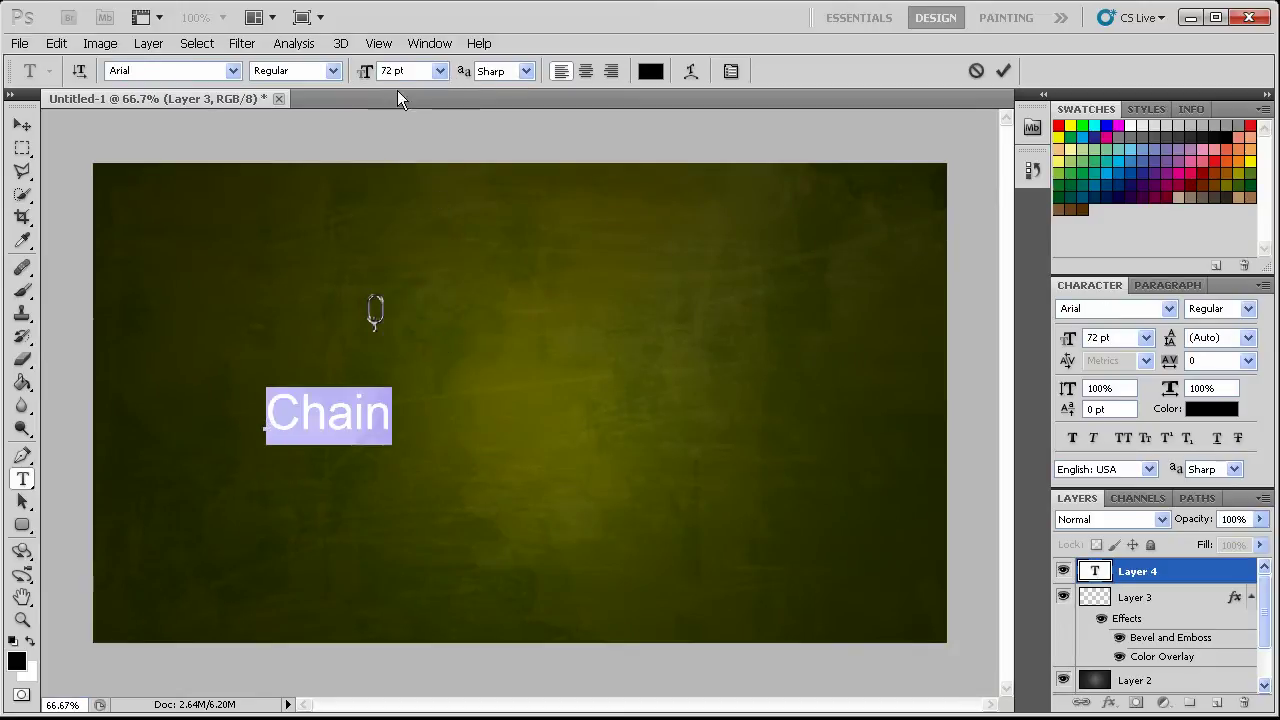
pyautogui.click(400, 70)
pyautogui.write('200')
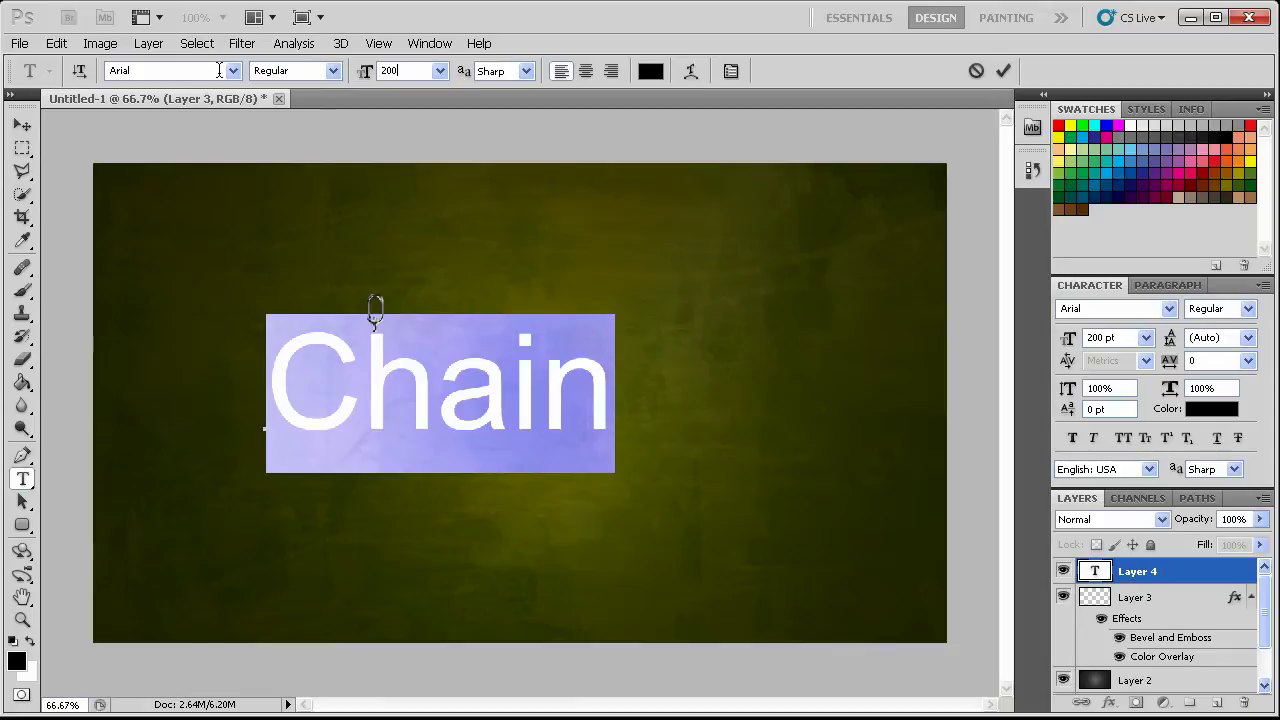
pyautogui.press('Return')
pyautogui.click(418, 70)
pyautogui.write('400')
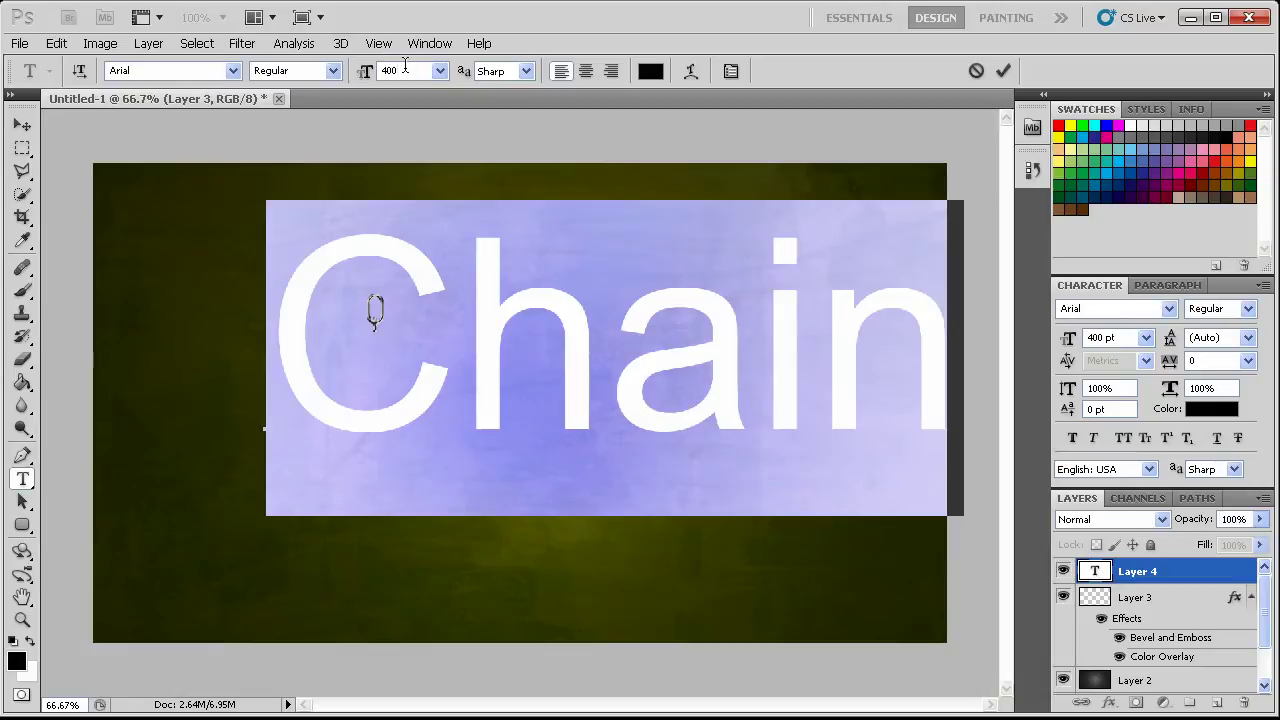
# Move the "Chain" text to the middle of the canvas and lower its layer opacity to make a faint guide
pyautogui.click(23, 125)
pyautogui.moveTo(549, 366); pyautogui.dragTo(448, 448)
pyautogui.click(1260, 519)
pyautogui.moveTo(1256, 540); pyautogui.dragTo(1185, 548)
# Place Layer 3 above the text layer and create a group named chain-text
pyautogui.moveTo(1178, 597); pyautogui.dragTo(1174, 566)
pyautogui.click(1187, 704)
pyautogui.doubleClick(1138, 570)
pyautogui.write('chain-text')
pyautogui.press('Return')
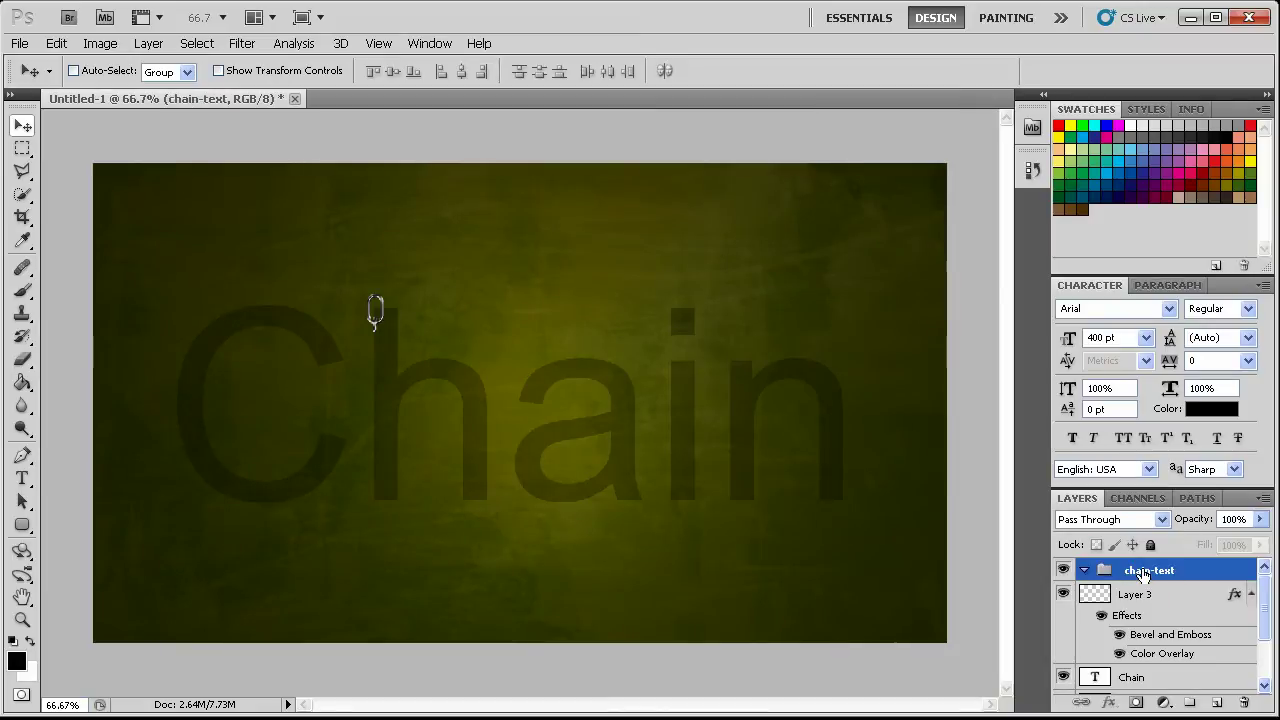
# Put Layer 3 inside the chain-text group and collapse its effects list
pyautogui.click(1155, 590)
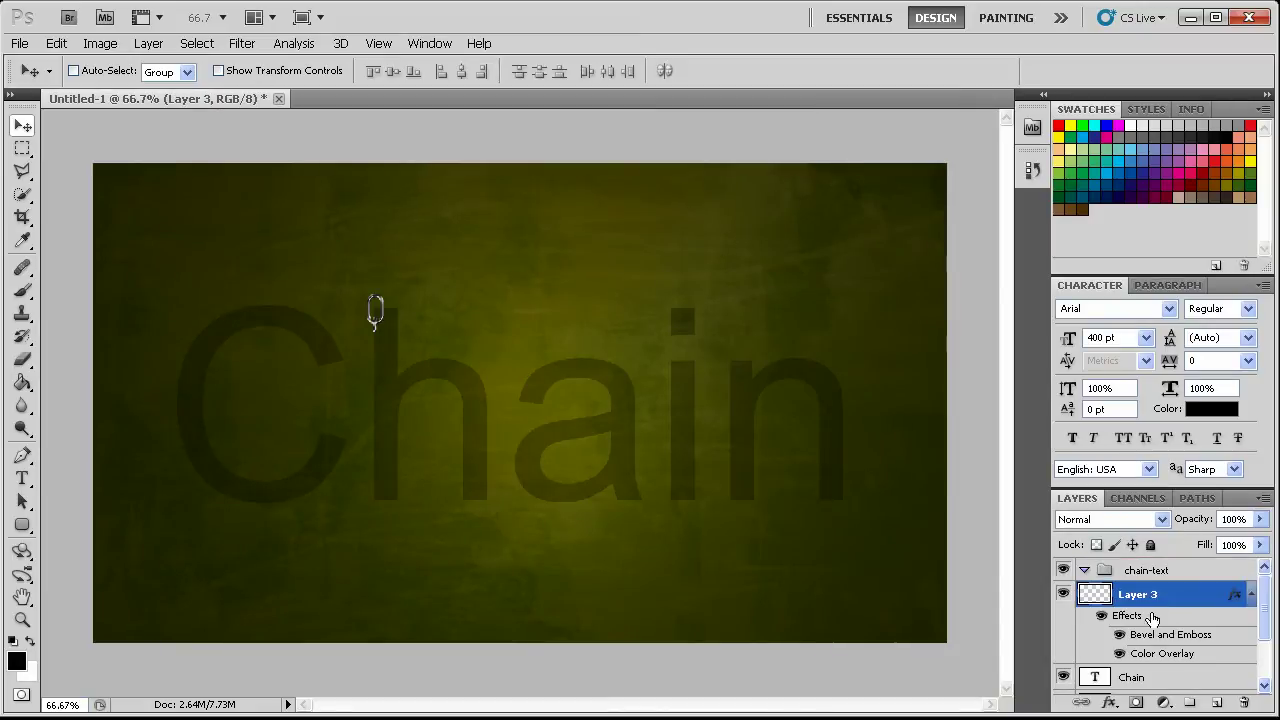
pyautogui.moveTo(1171, 599); pyautogui.dragTo(1145, 571)
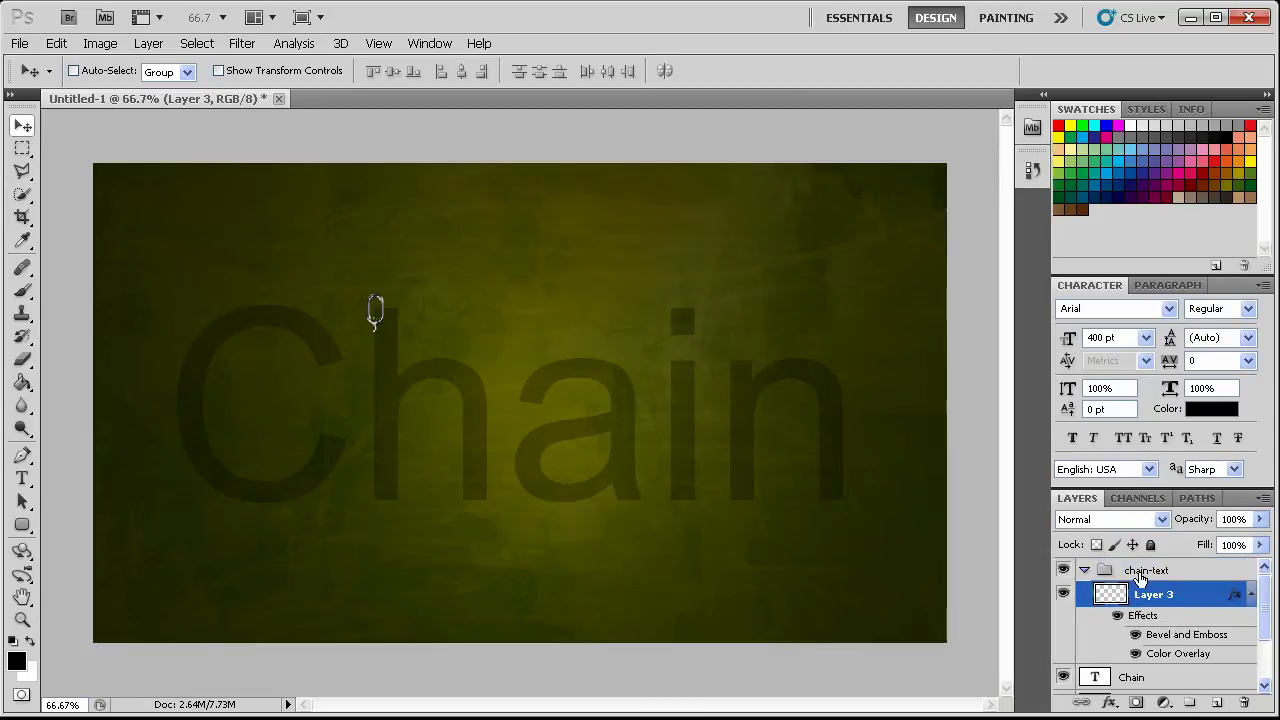
pyautogui.click(1079, 577)
pyautogui.click(1166, 600)
pyautogui.click(1250, 597)
# Duplicate the link directly below the original and move both links to the upper end of the letter C
pyautogui.moveTo(1157, 596); pyautogui.dragTo(1212, 699)
pyautogui.moveTo(403, 334); pyautogui.dragTo(403, 370)
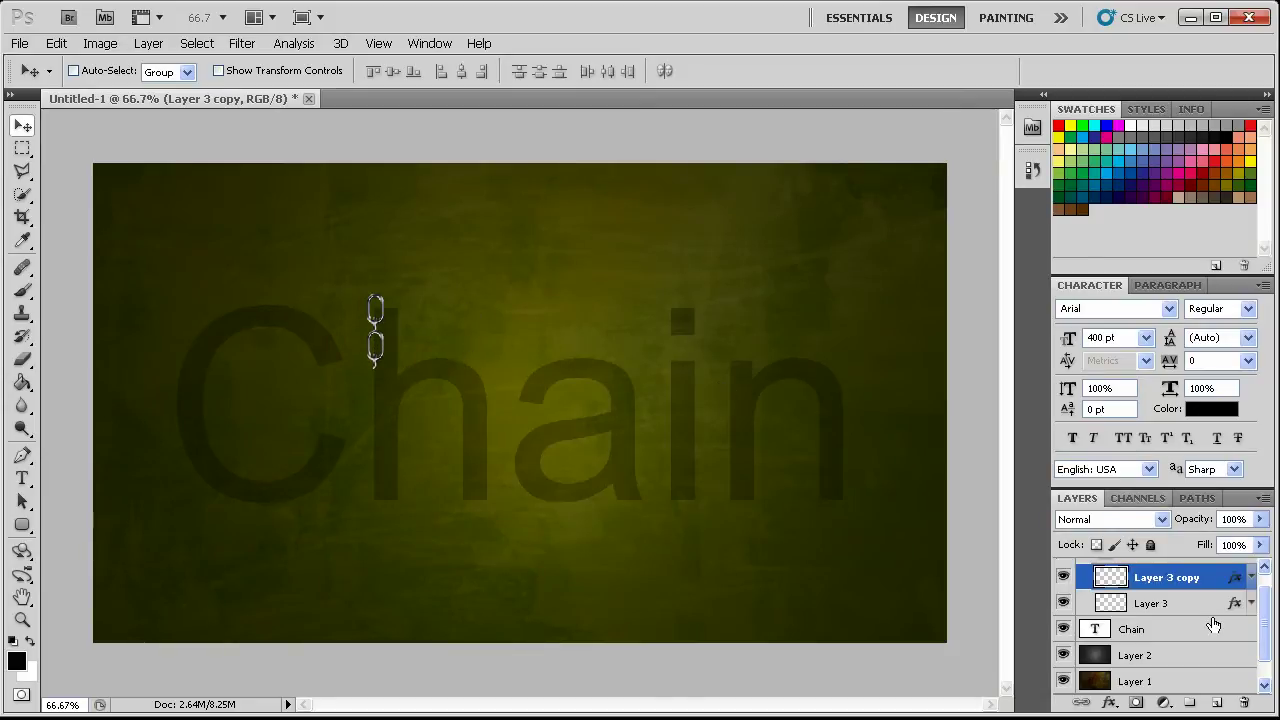
pyautogui.keyDown('shift'); pyautogui.click(1174, 604); pyautogui.keyUp('shift')
pyautogui.moveTo(422, 341); pyautogui.dragTo(371, 383)
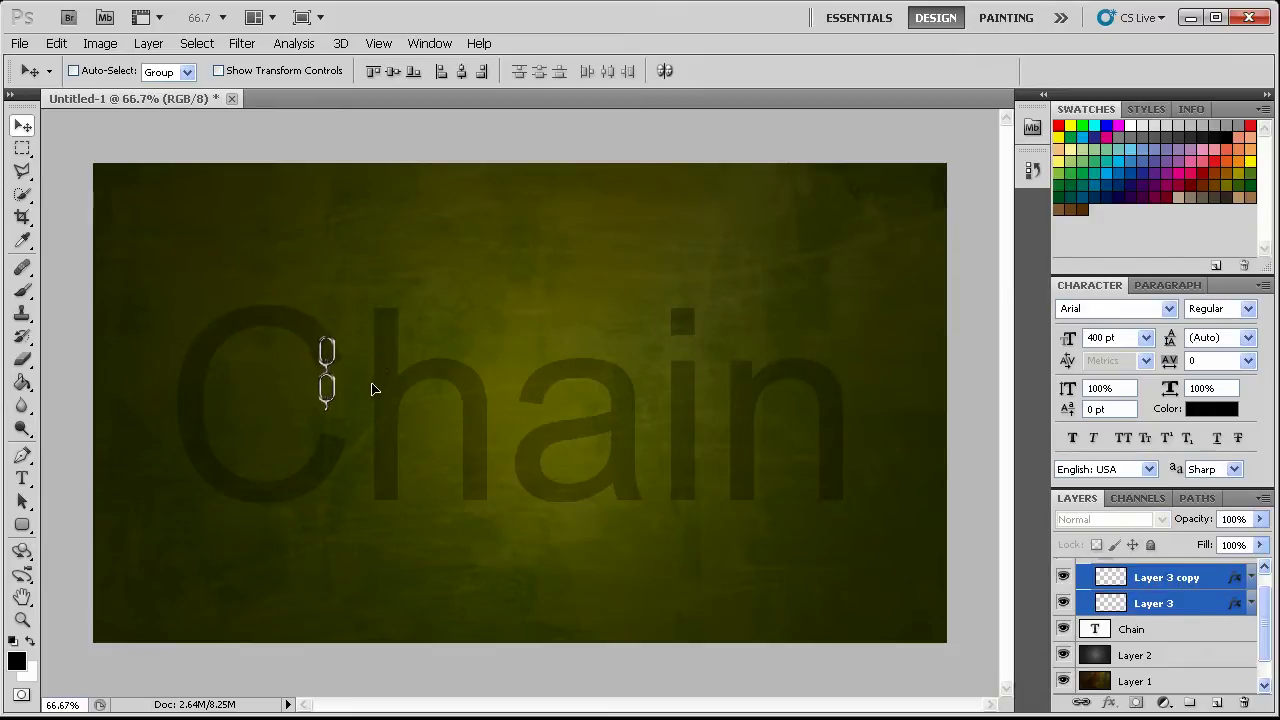
# Rotate both links together to follow the slant of the C's upper end and nudge them onto the letter
pyautogui.hotkey('ctrl', 't')
pyautogui.moveTo(360, 271); pyautogui.dragTo(357, 469)
pyautogui.press('Return')
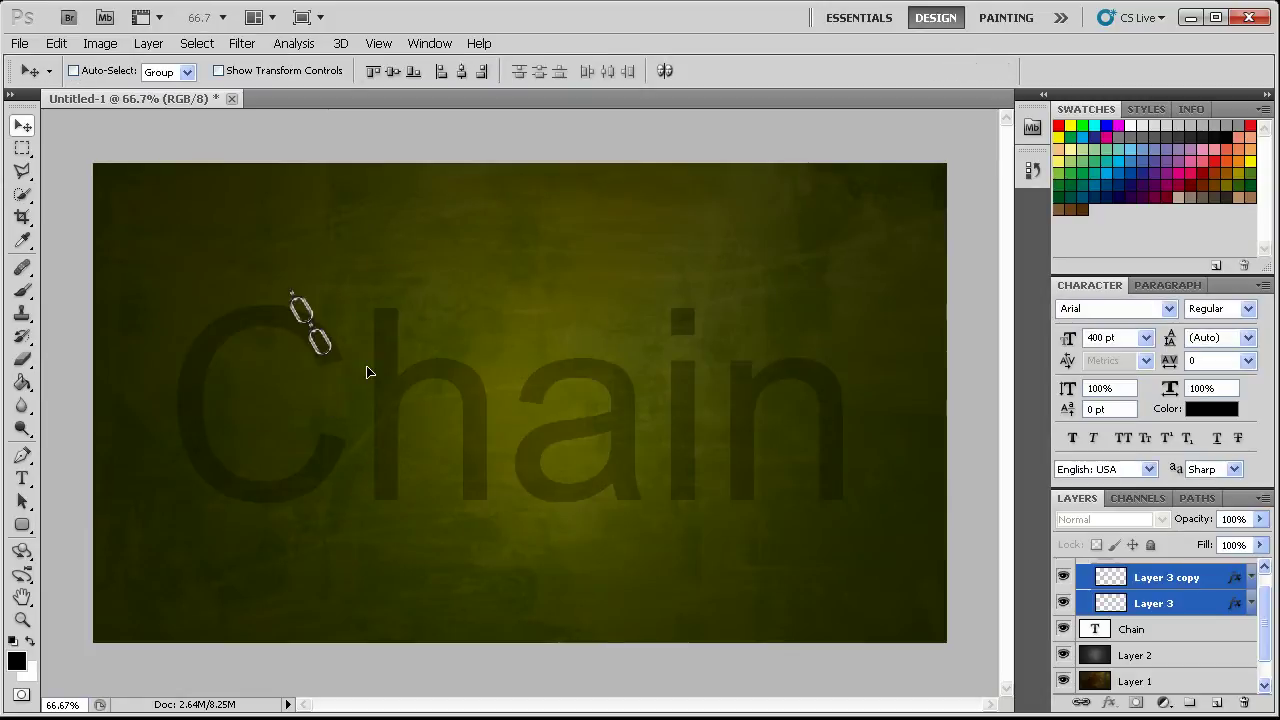
pyautogui.moveTo(369, 385); pyautogui.dragTo(372, 380)
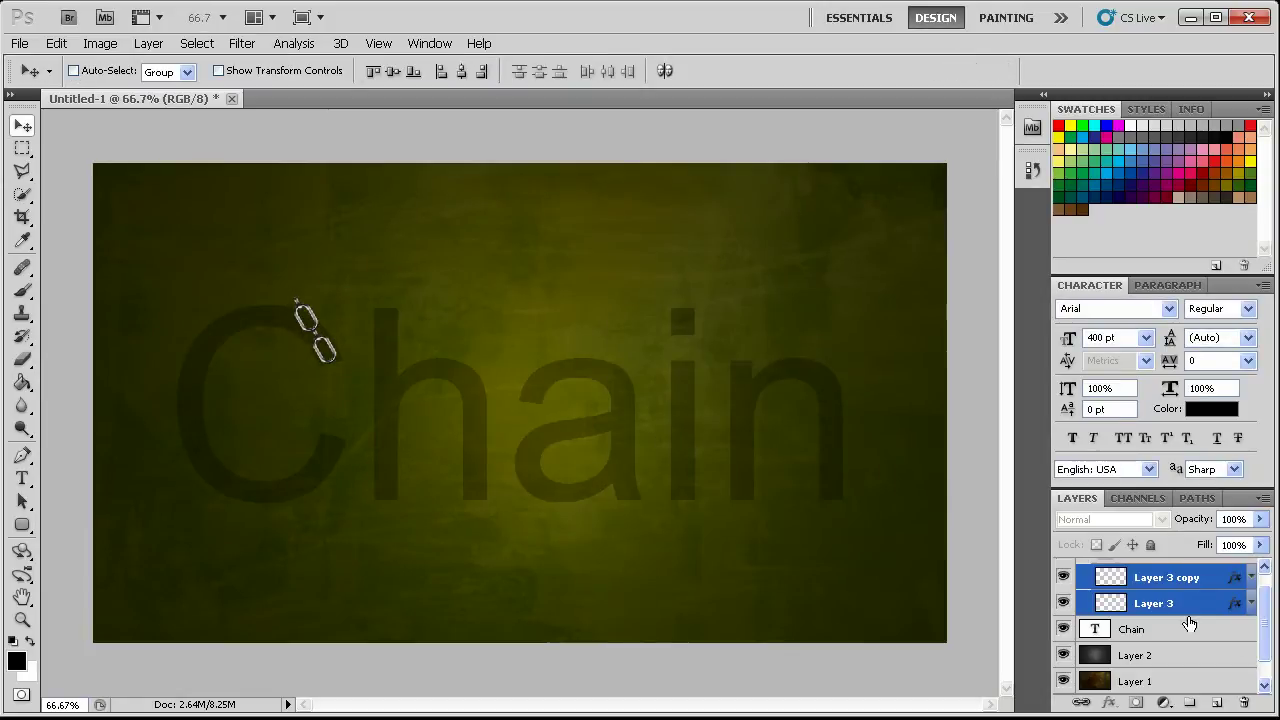
# Rotate only the Layer 3 copy link further counterclockwise so it follows the curve of the letter C
pyautogui.click(1170, 603)
pyautogui.click(1063, 602)
pyautogui.click(1063, 602)
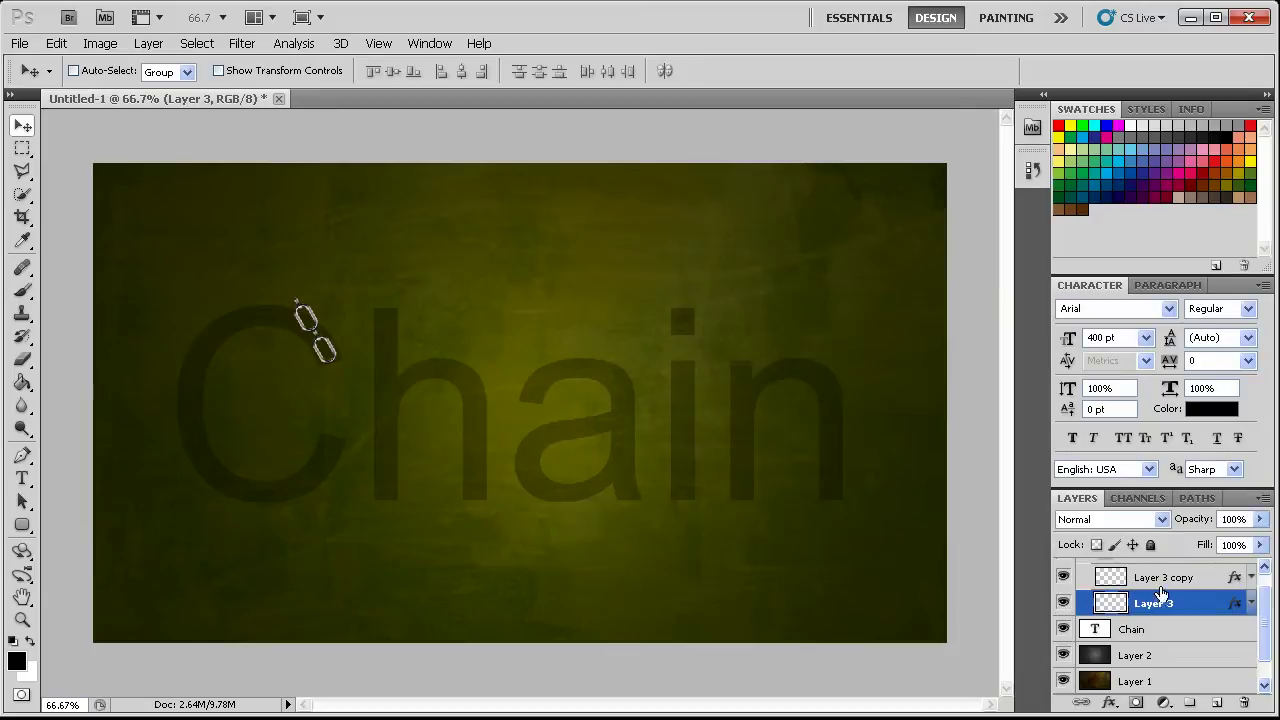
pyautogui.click(1165, 578)
pyautogui.hotkey('ctrl', 't')
pyautogui.moveTo(375, 285); pyautogui.dragTo(363, 277)
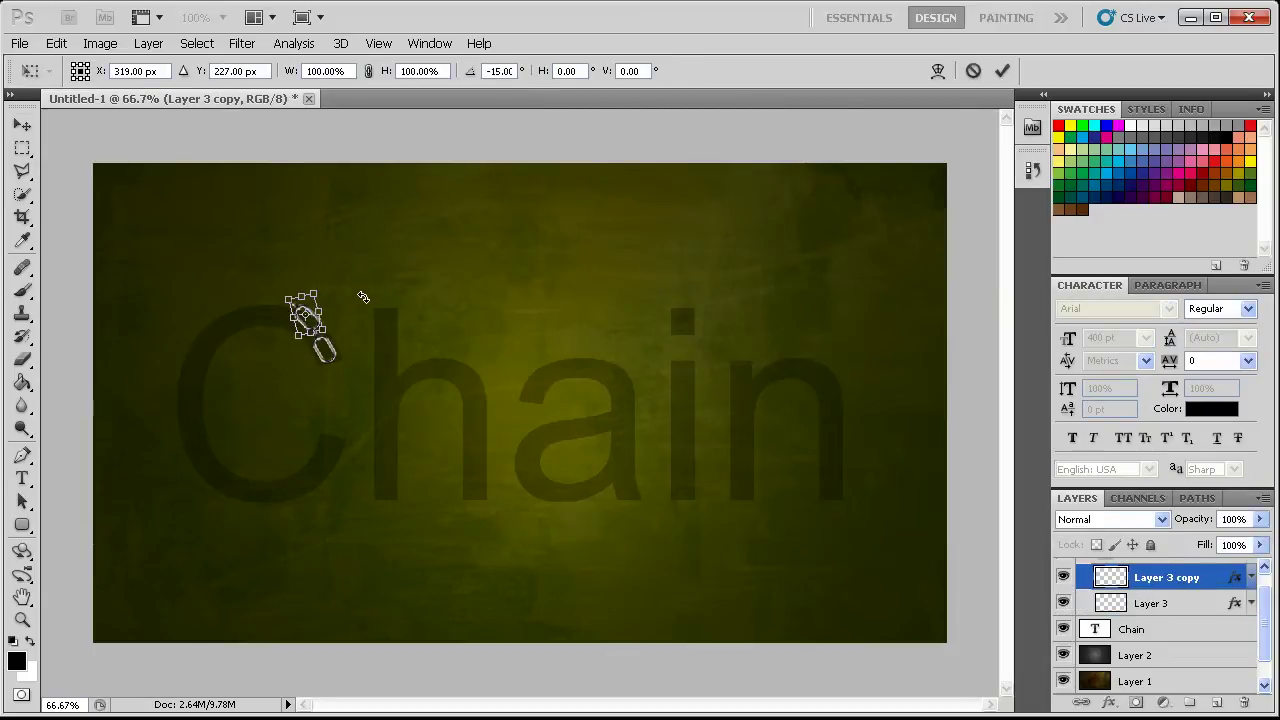
pyautogui.press('Return')
pyautogui.hotkey('ctrl', 't')
pyautogui.moveTo(352, 311)
pyautogui.mouseDown()
pyautogui.moveTo(347, 301)
pyautogui.moveTo(352, 330)
pyautogui.mouseUp()
pyautogui.press('Return')
# Duplicate the upper link as a third one, rotate it nearly horizontal, and position it at the top of the C
pyautogui.moveTo(1205, 589); pyautogui.dragTo(1216, 702)
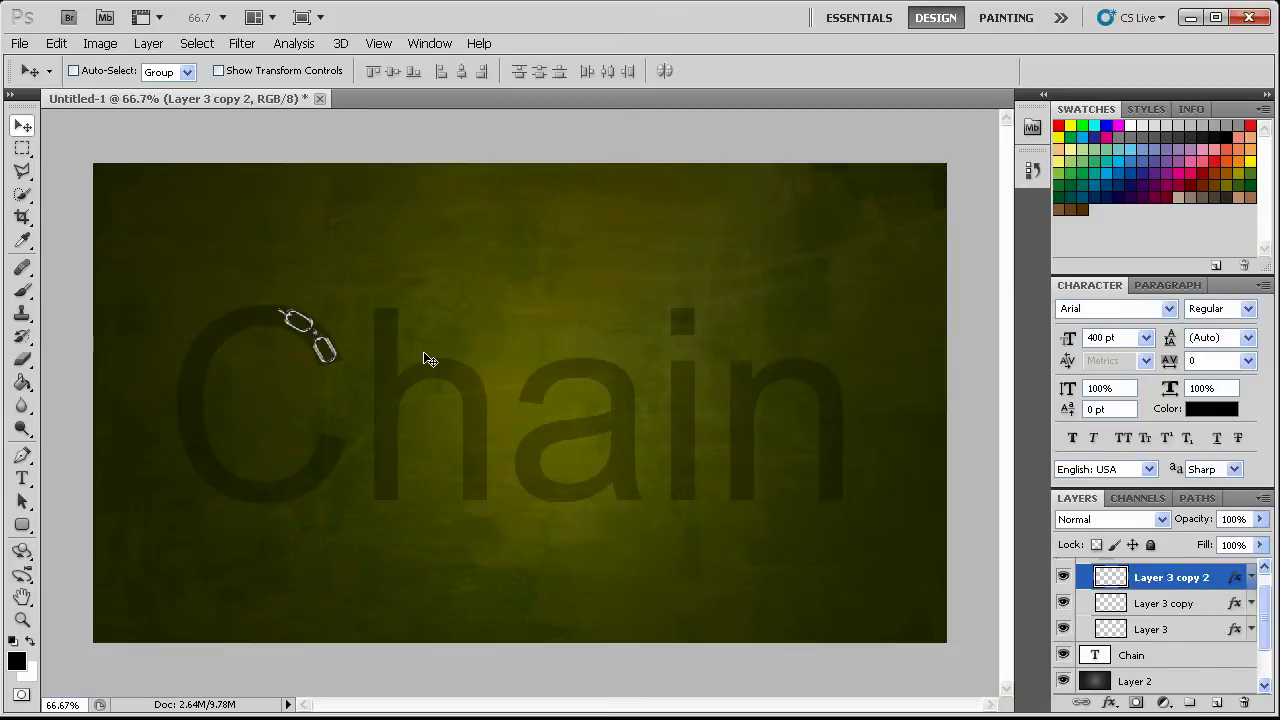
pyautogui.hotkey('ctrl', 't')
pyautogui.press('Return')
pyautogui.moveTo(366, 339); pyautogui.dragTo(336, 276)
pyautogui.hotkey('ctrl', 't')
pyautogui.press('Return')
pyautogui.moveTo(303, 325); pyautogui.dragTo(306, 326)
# Duplicate the topmost link, move the copy to the upper left of the C, and rotate it to follow the curve
pyautogui.hotkey('ctrl', 'j')
pyautogui.hotkey('ctrl', 't')
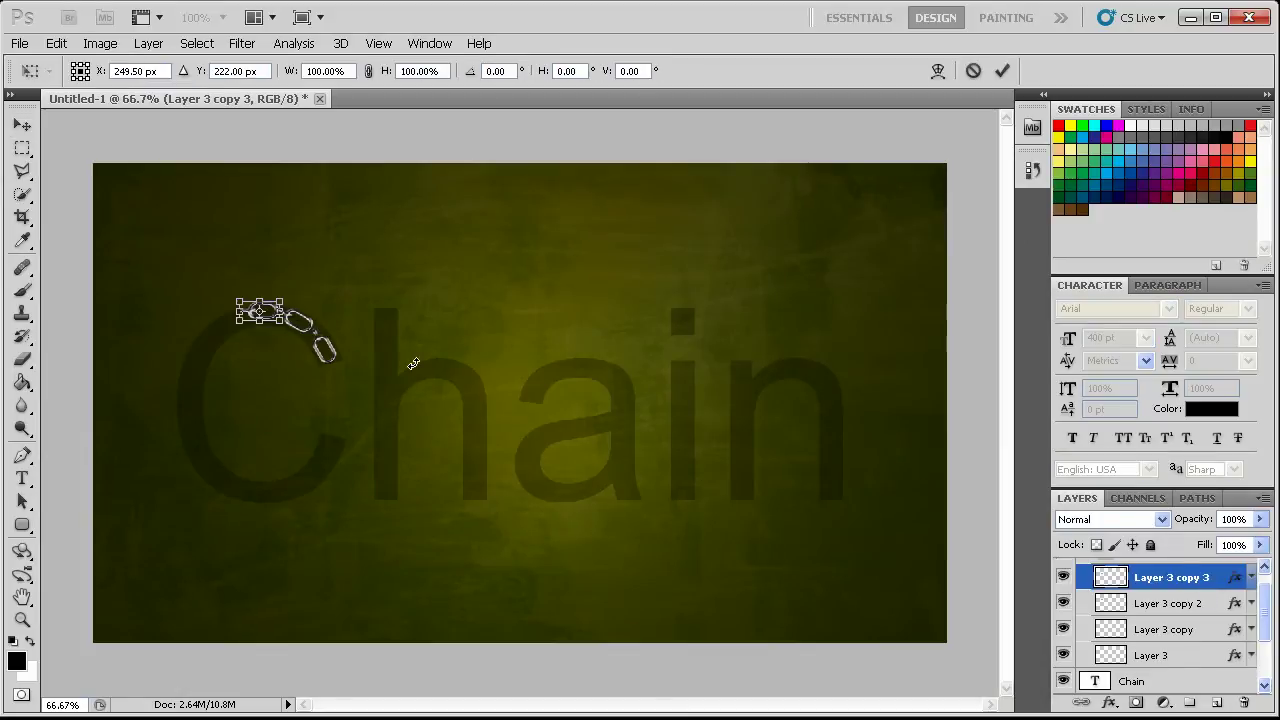
pyautogui.press('Return')
pyautogui.moveTo(330, 322); pyautogui.dragTo(295, 296)
pyautogui.hotkey('ctrl', 't')
pyautogui.press('Return')
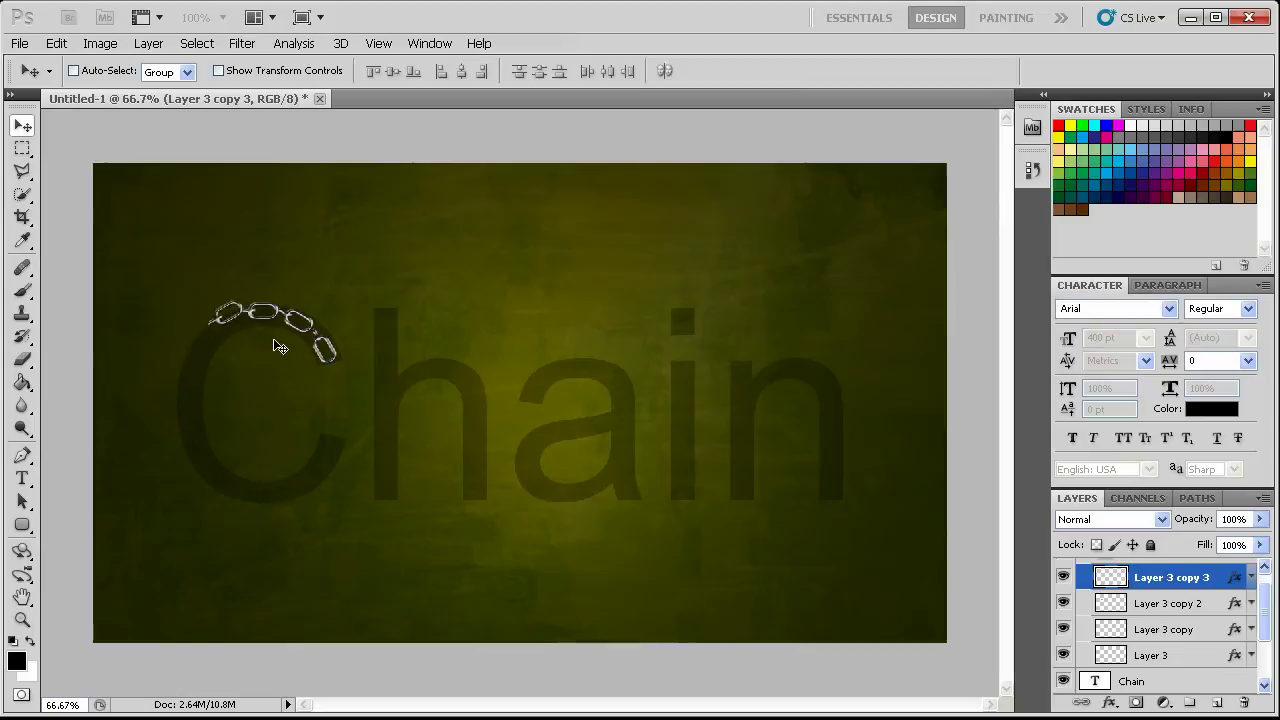
pyautogui.moveTo(277, 351); pyautogui.dragTo(281, 352)
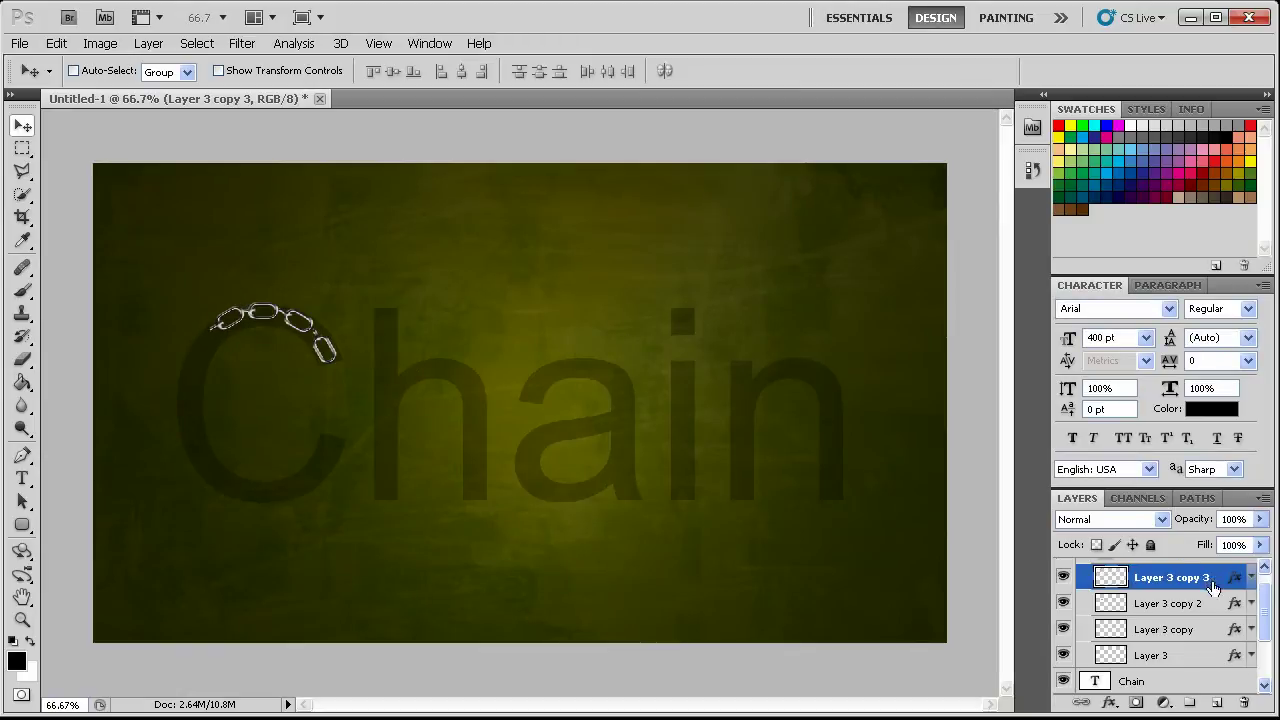
# Duplicate the Layer 3 copy 3 link, move the copy down the C's left shoulder, and rotate it steeper along the curve
pyautogui.hotkey('ctrl', 'j')
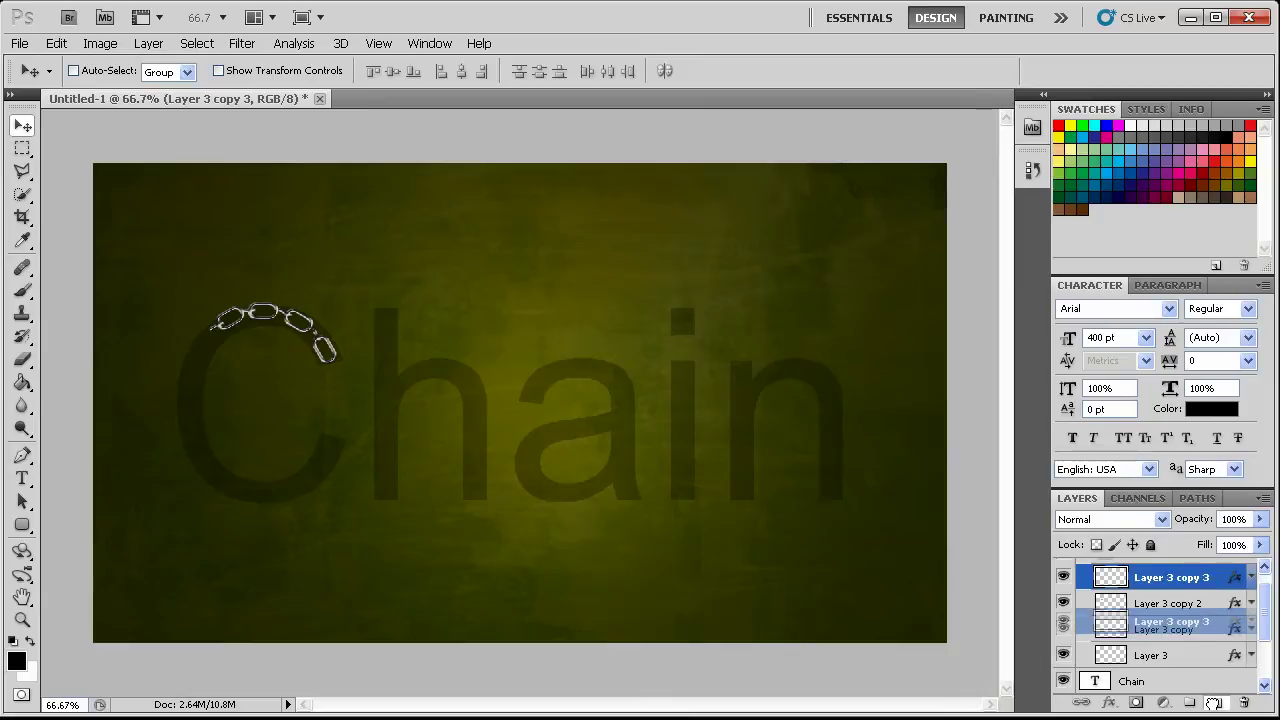
pyautogui.moveTo(382, 344); pyautogui.dragTo(305, 341)
pyautogui.hotkey('ctrl', 't')
pyautogui.press('Return')
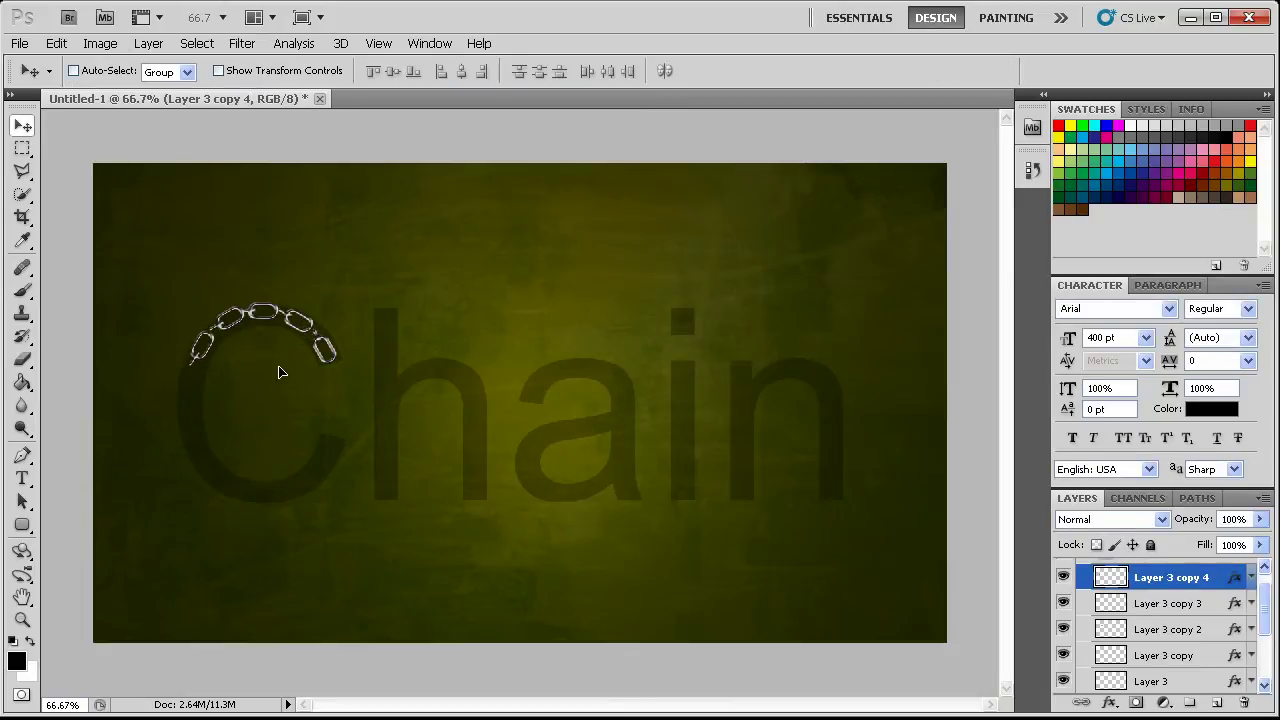
# Duplicate the Layer 3 copy 4 link, place it below on the C's left side, and rotate it -30° to stand upright
pyautogui.moveTo(1200, 584); pyautogui.dragTo(1216, 702)
pyautogui.hotkey('ctrl', 't')
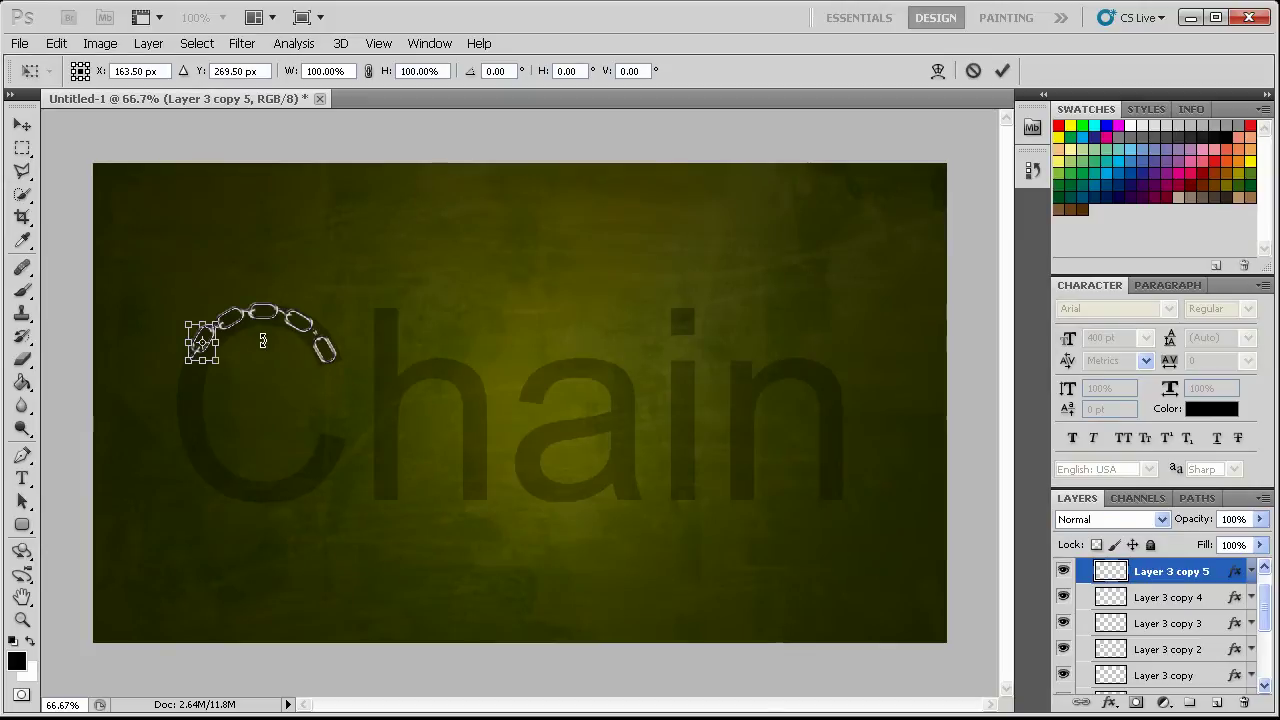
pyautogui.press('Return')
pyautogui.moveTo(242, 338); pyautogui.dragTo(258, 360)
pyautogui.hotkey('ctrl', 't')
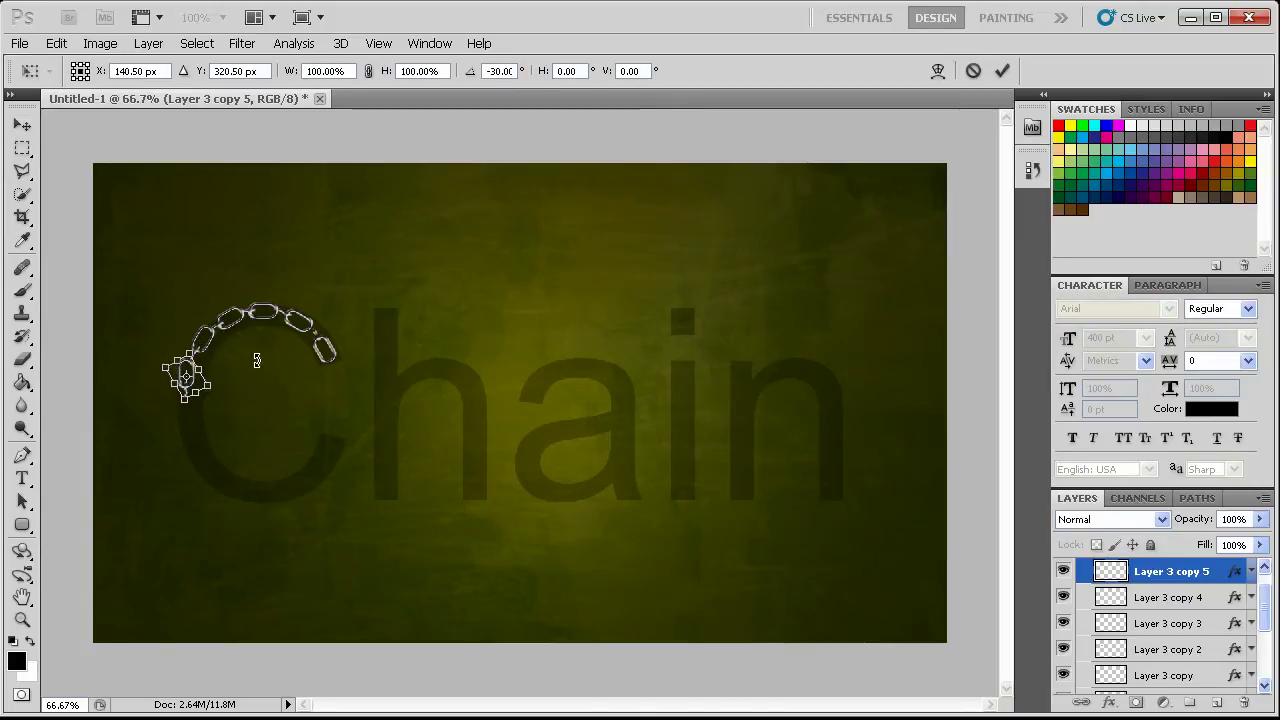
pyautogui.press('Return')
pyautogui.moveTo(292, 400); pyautogui.dragTo(290, 400)
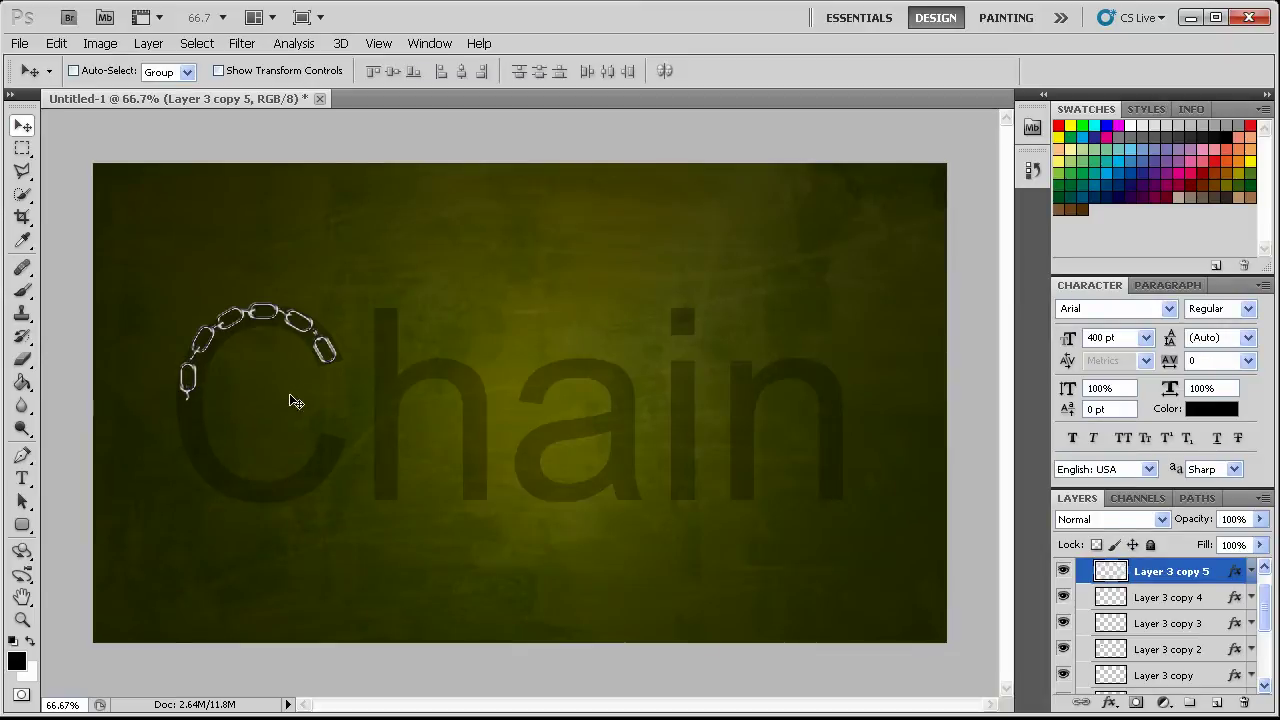
# Duplicate the upright link directly below itself and tilt the copy to follow the lower left curve of the C
pyautogui.moveTo(1220, 576); pyautogui.dragTo(1218, 697)
pyautogui.moveTo(246, 288); pyautogui.dragTo(239, 319)
pyautogui.hotkey('ctrl', 't')
pyautogui.moveTo(287, 430); pyautogui.dragTo(263, 374)
pyautogui.press('Return')
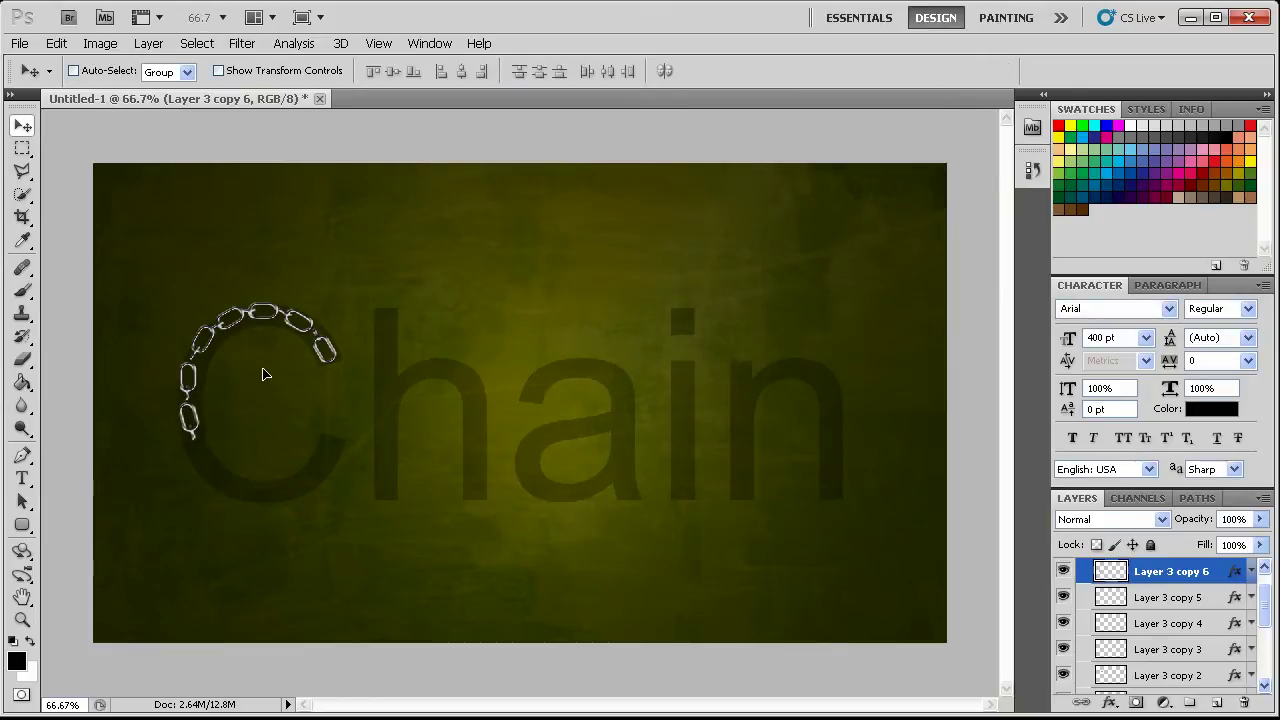
# Duplicate all seven links of the C's upper half and flip the copies vertically
pyautogui.scroll(-3, 1180, 640)
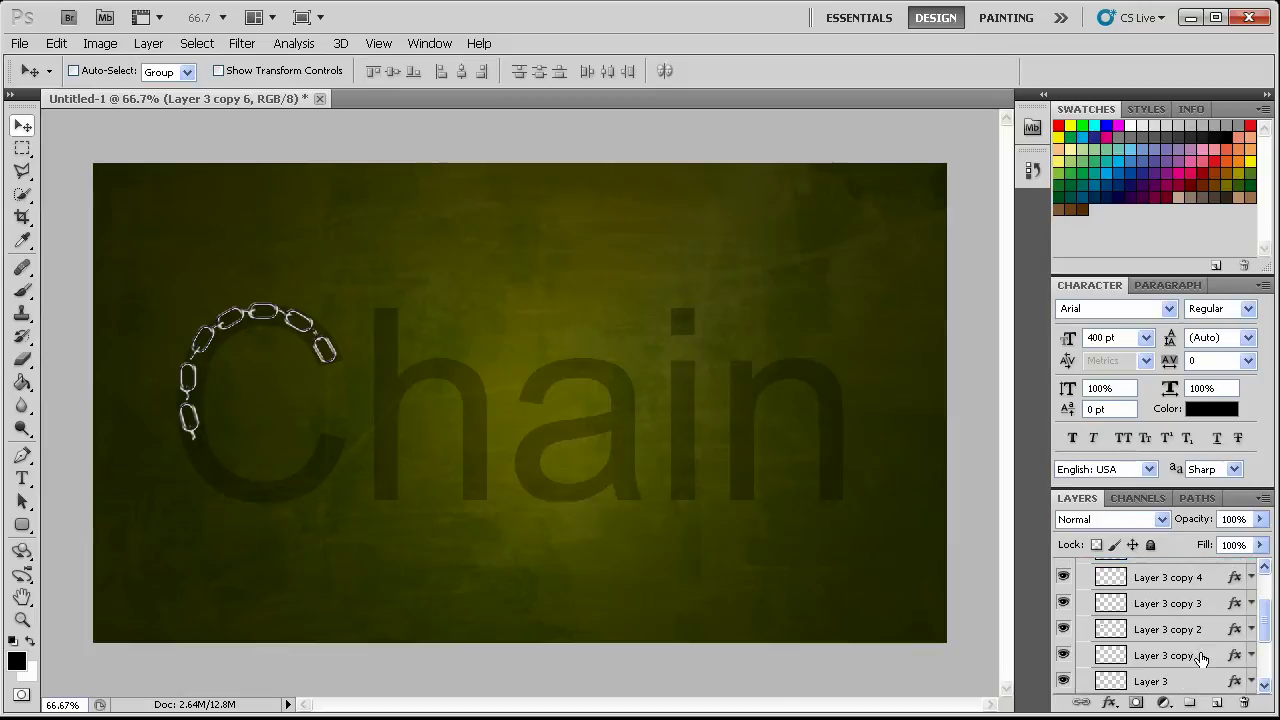
pyautogui.keyDown('shift'); pyautogui.click(1190, 658); pyautogui.keyUp('shift')
pyautogui.moveTo(1190, 658); pyautogui.dragTo(1211, 702)
pyautogui.hotkey('ctrl', 't')
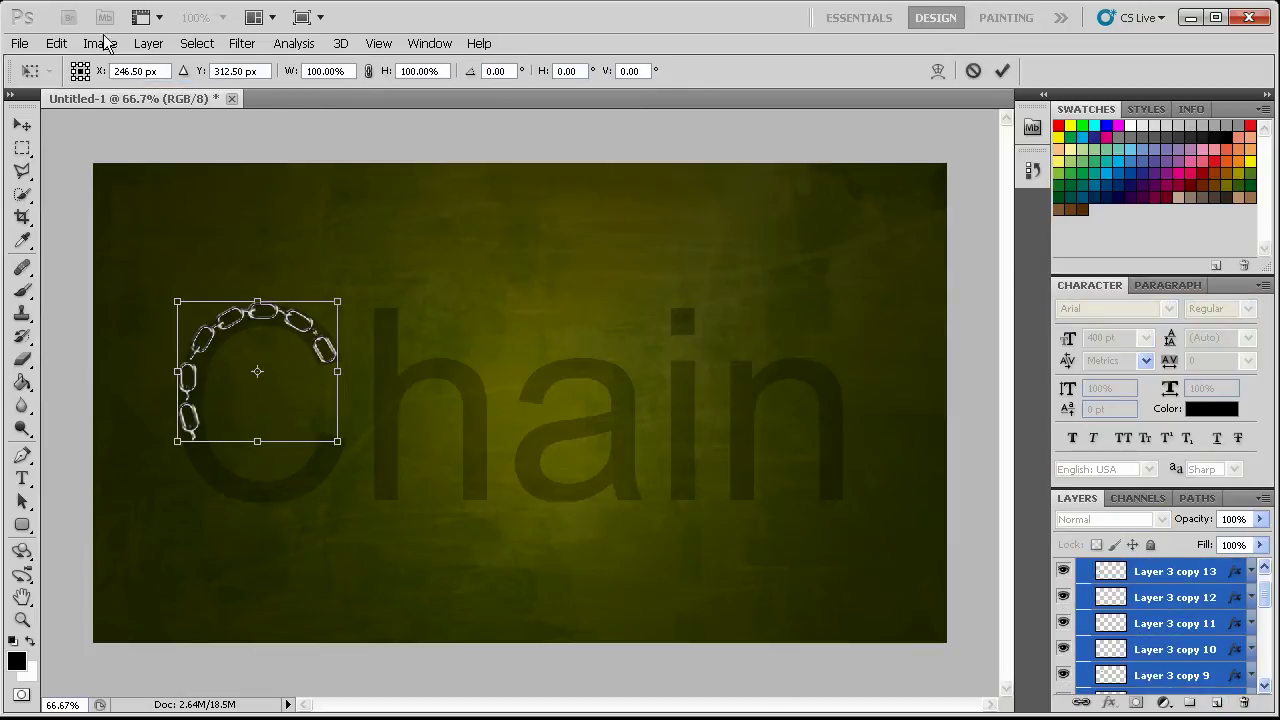
pyautogui.click(56, 43)
pyautogui.moveTo(200, 398)
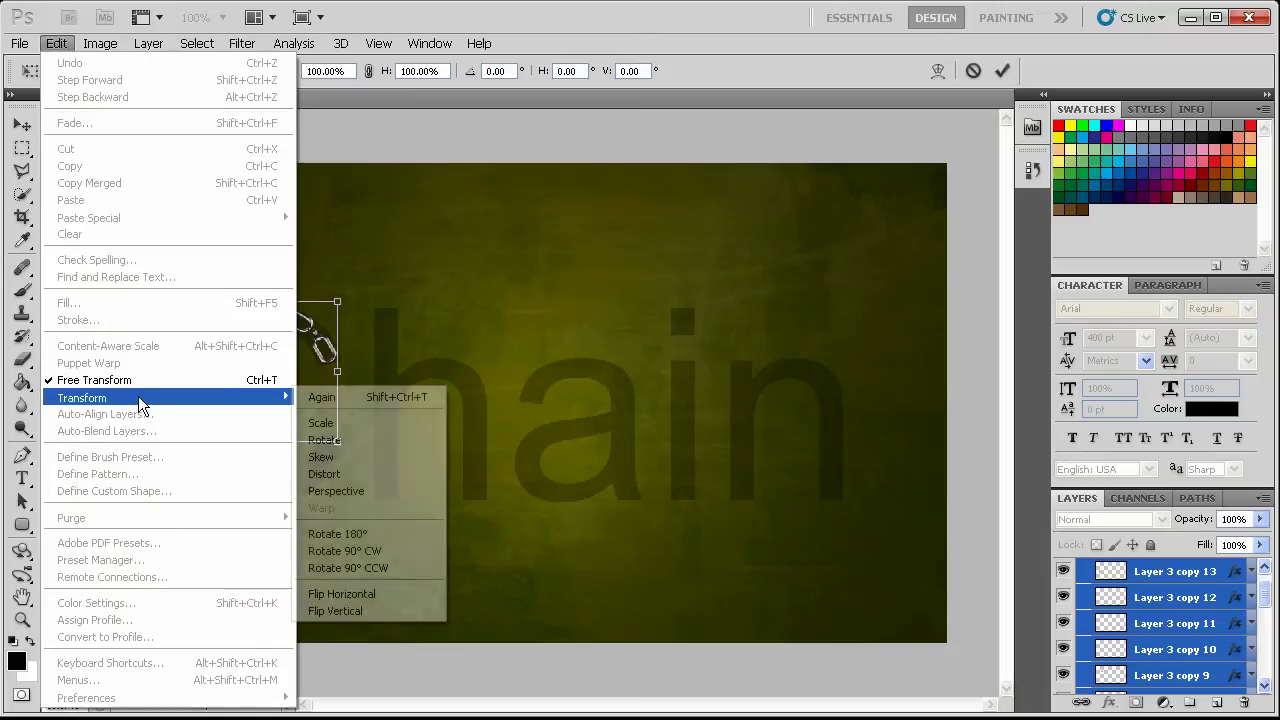
pyautogui.click(400, 610)
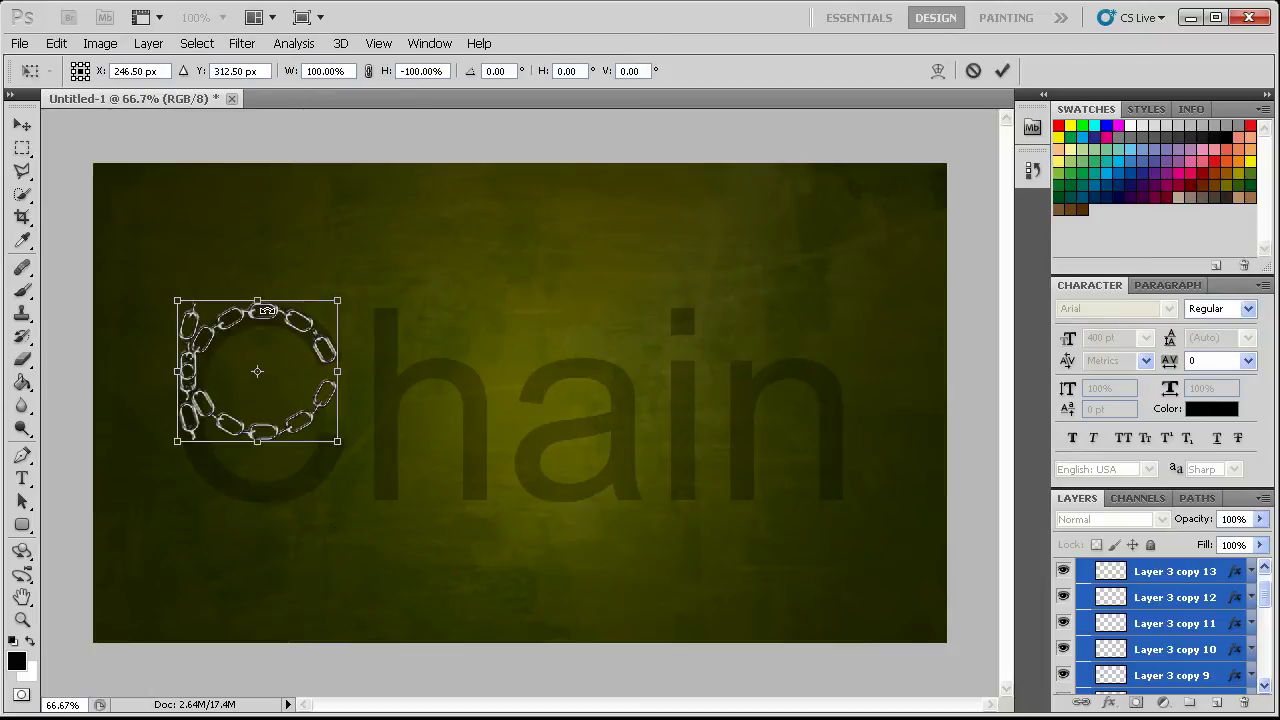
# Move the flipped links onto the C's lower half and rotate them to 165° so they follow its curve
pyautogui.moveTo(276, 360); pyautogui.dragTo(276, 484)
pyautogui.moveTo(476, 509); pyautogui.dragTo(444, 471)
pyautogui.moveTo(271, 535); pyautogui.dragTo(288, 471)
pyautogui.moveTo(284, 480); pyautogui.dragTo(279, 480)
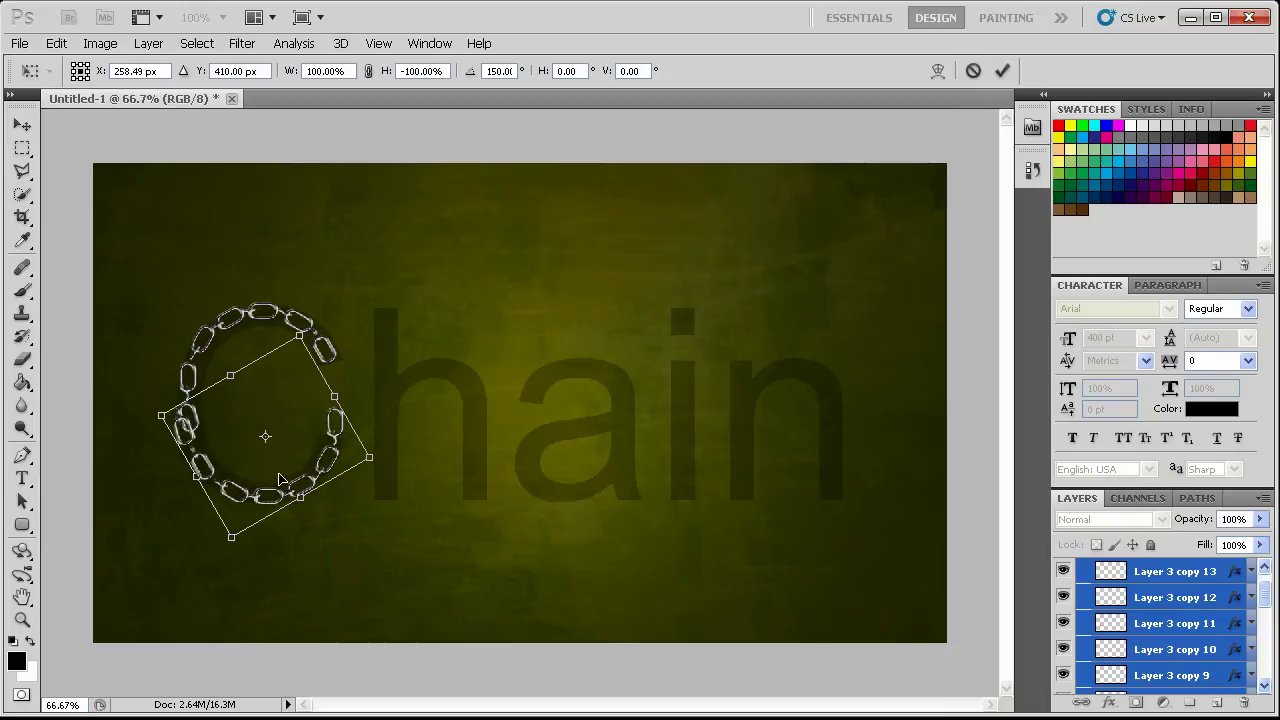
pyautogui.moveTo(372, 389); pyautogui.dragTo(372, 400)
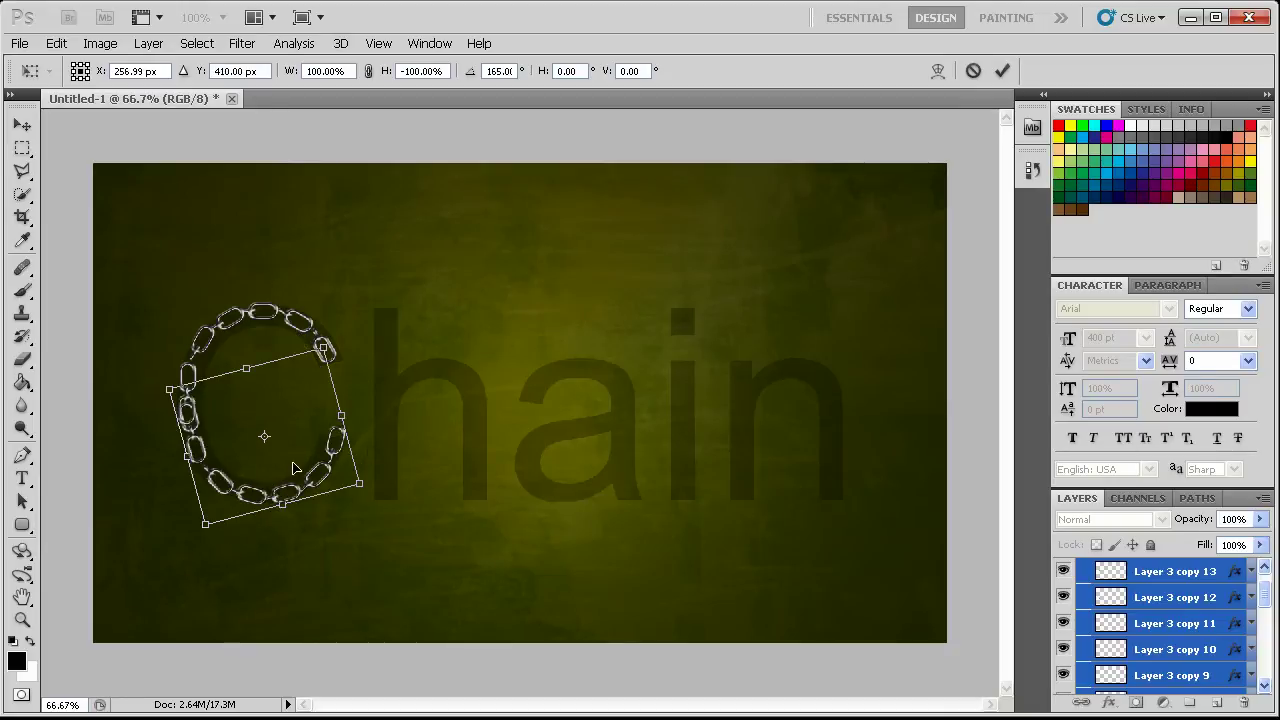
pyautogui.moveTo(301, 467); pyautogui.dragTo(301, 466)
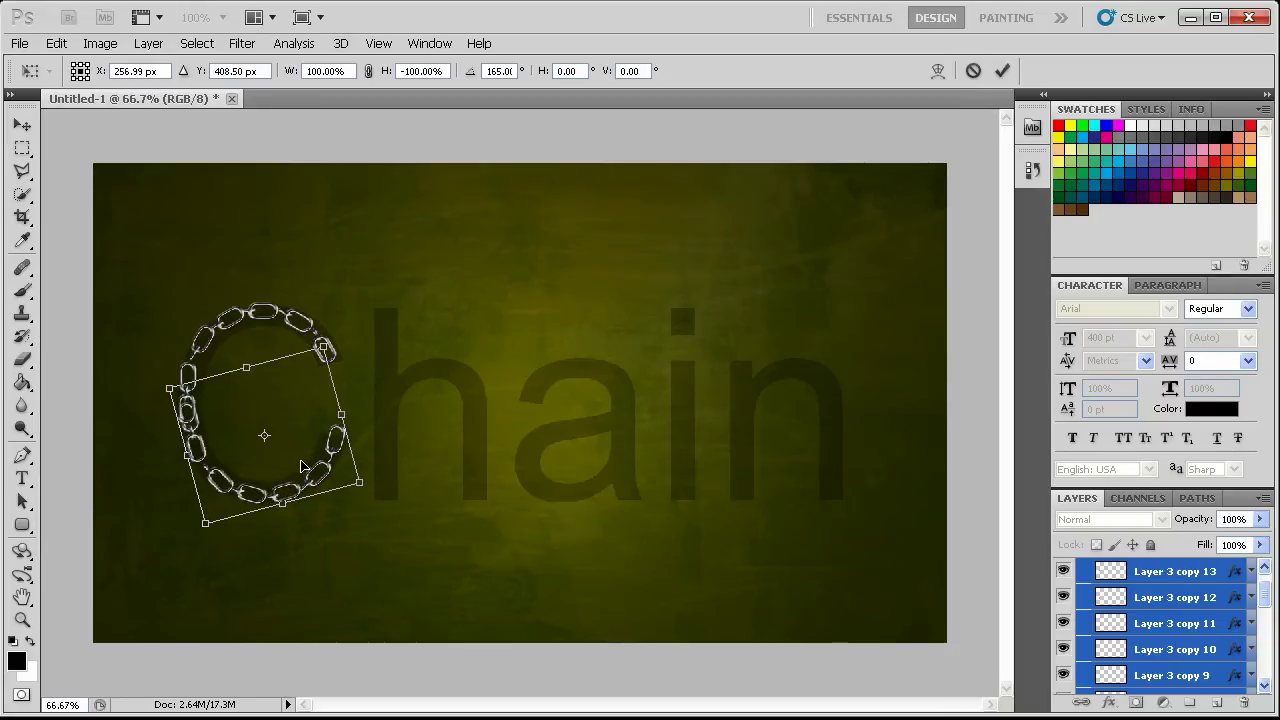
pyautogui.press('Return')
# Delete the Layer 3 copy 13 link that overlaps the original chain on the C's left side
pyautogui.scroll(-3, 1180, 630)
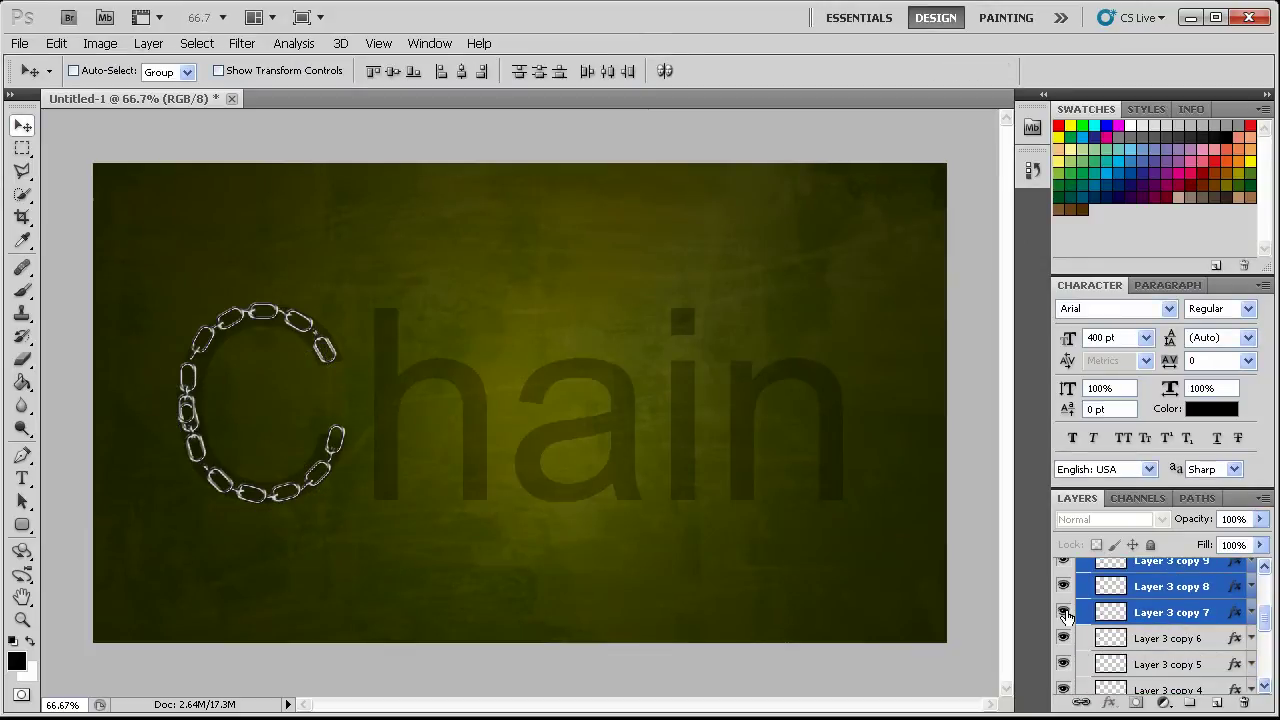
pyautogui.scroll(3, 1066, 600)
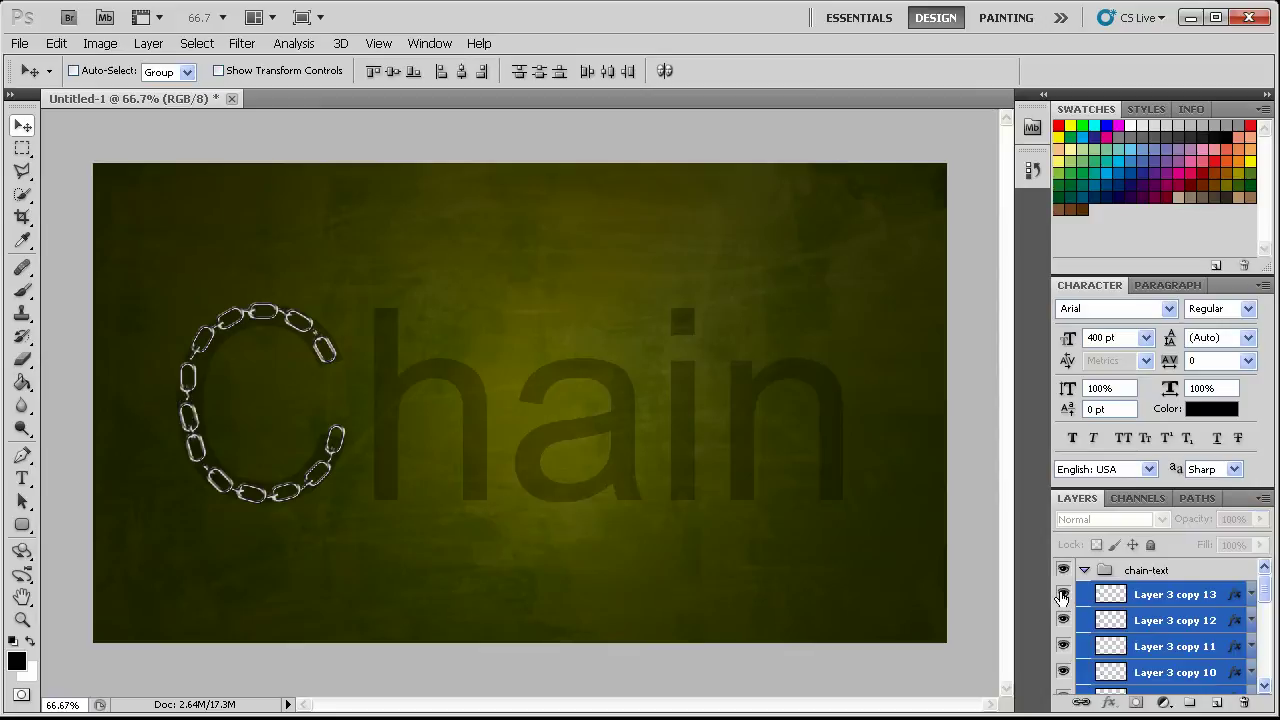
pyautogui.click(1198, 596)
pyautogui.click(1245, 703)
pyautogui.press('Return')
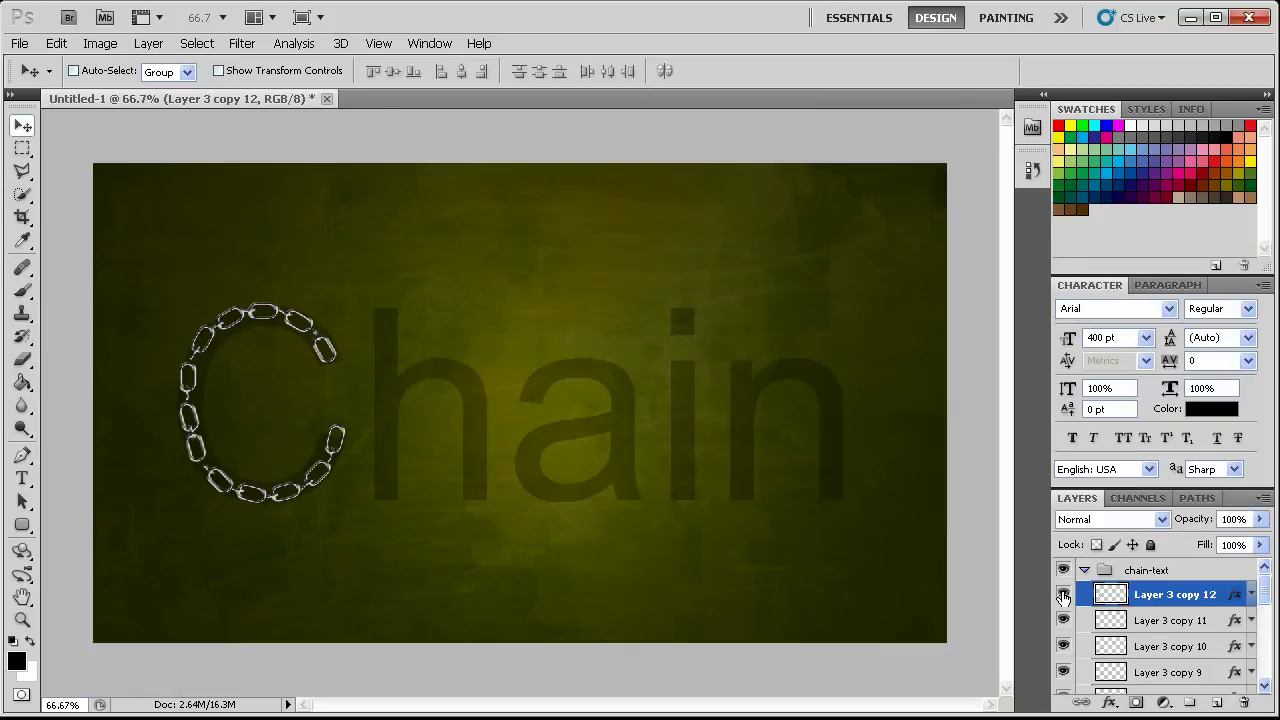
# Nudge the Layer 3 copy 12 link into line on the C's lower left and rotate it slightly counterclockwise
pyautogui.click(1154, 622)
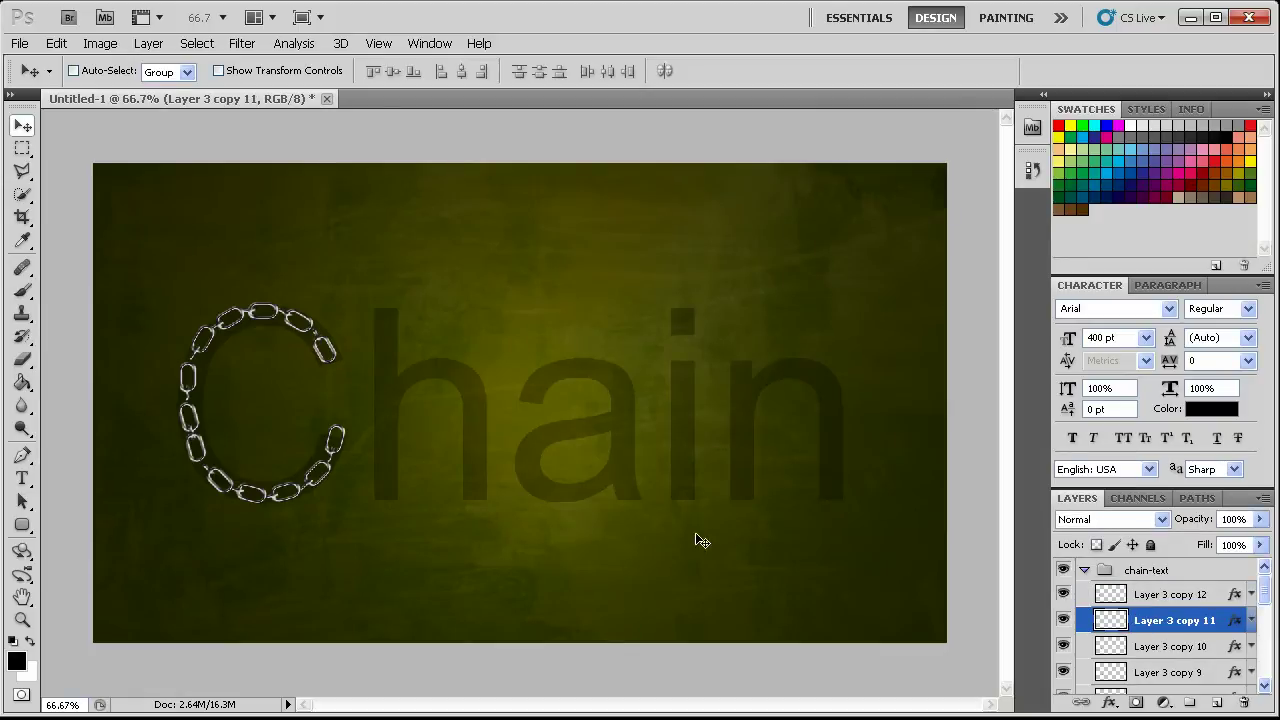
pyautogui.click(1199, 588)
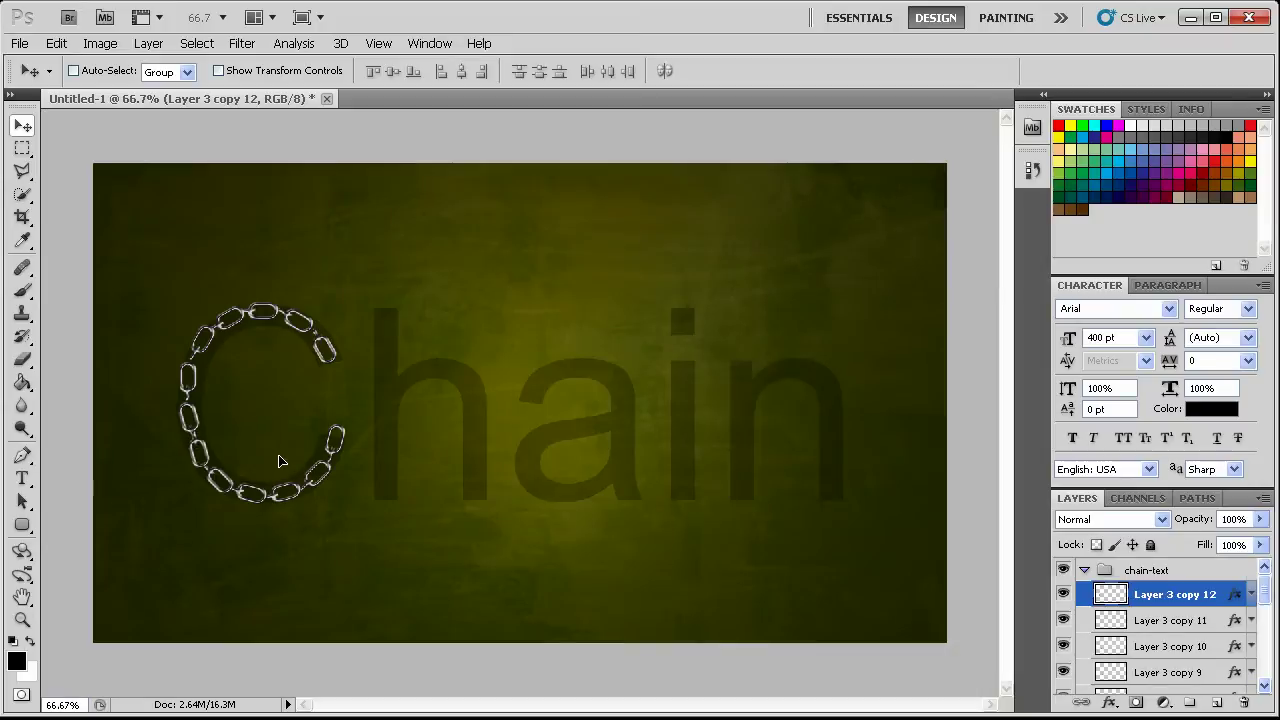
pyautogui.hotkey('ctrl', 't')
pyautogui.moveTo(278, 457); pyautogui.dragTo(279, 434)
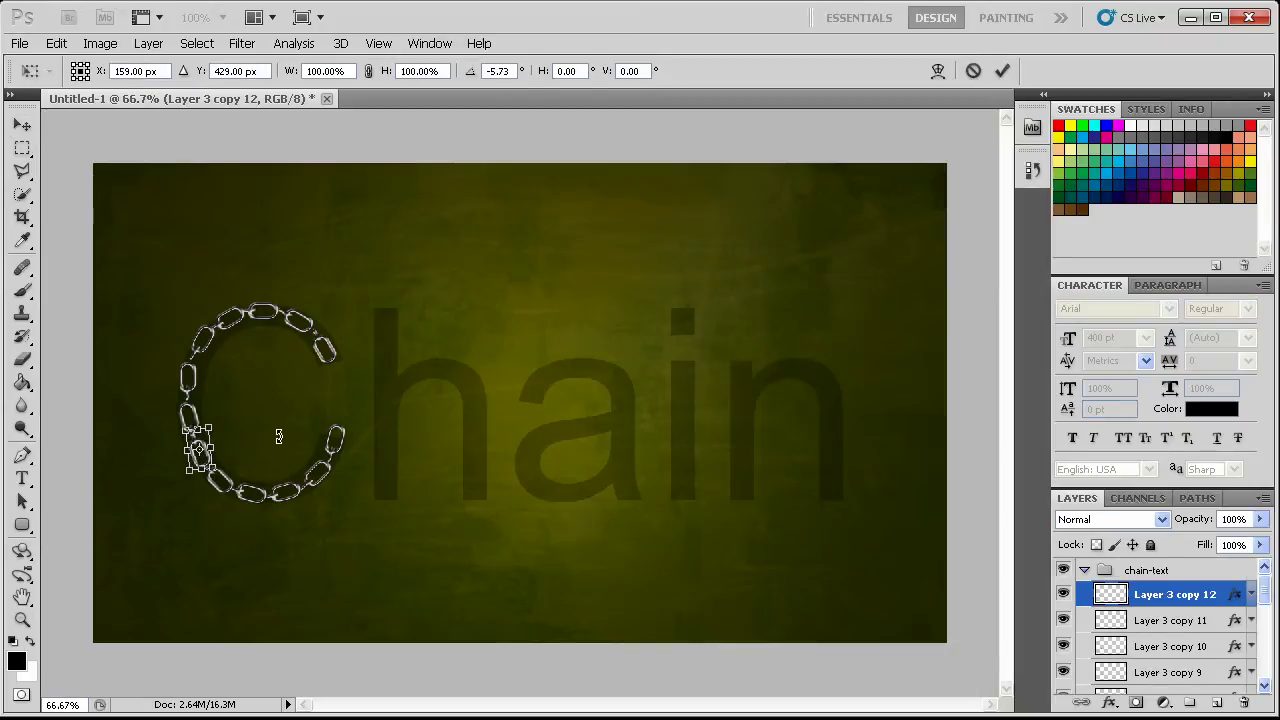
pyautogui.press('Return')
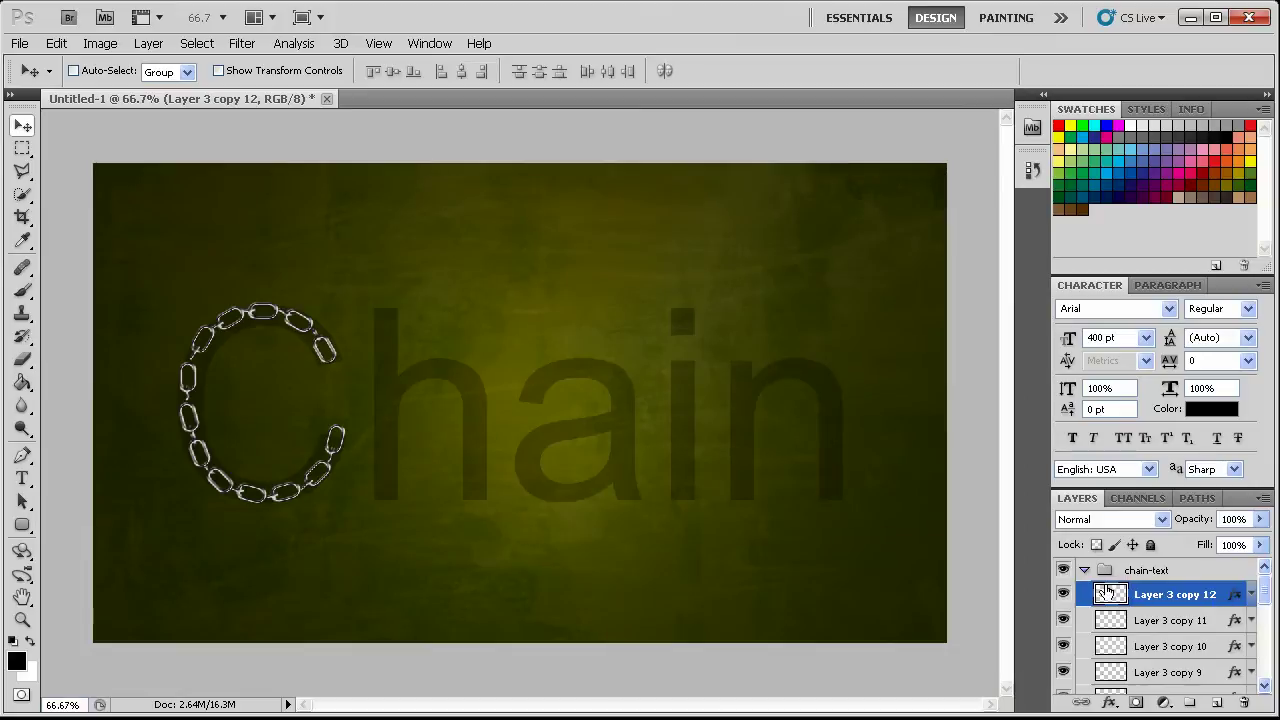
# Rename the chain-text group to "c" and create a new group named "h" above it
pyautogui.doubleClick(1142, 572)
pyautogui.write('ch')
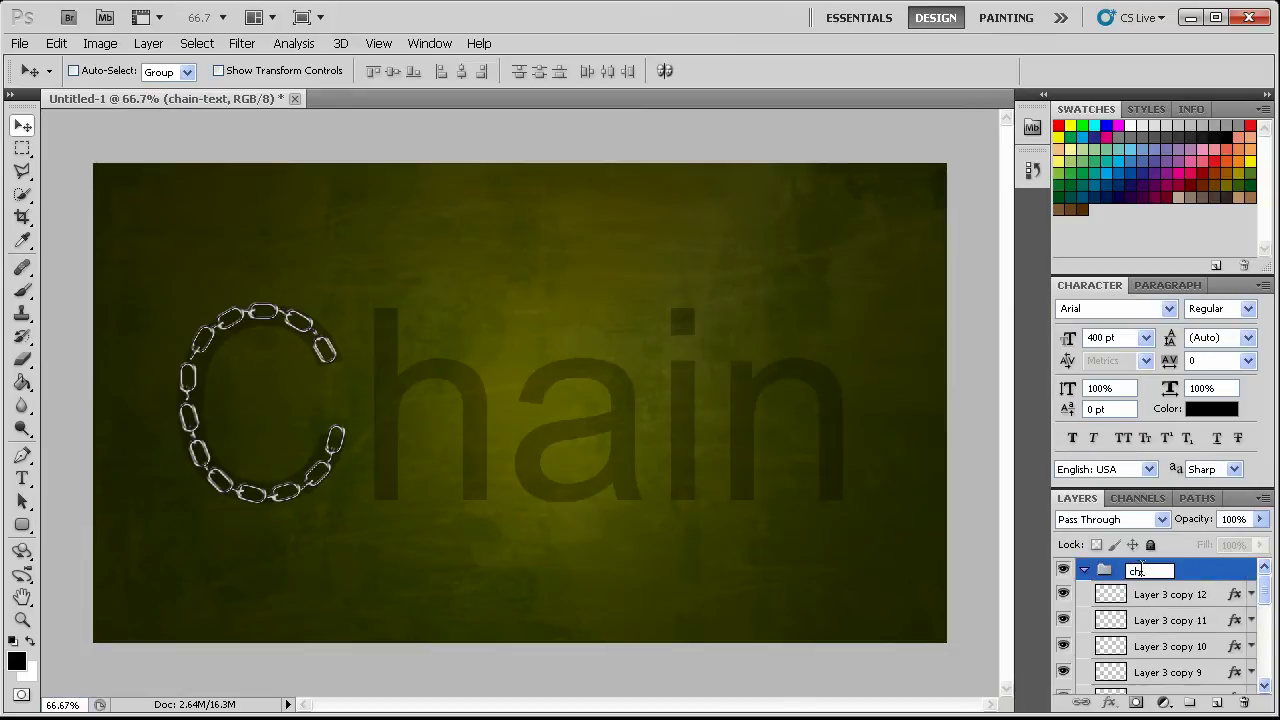
pyautogui.press('Return')
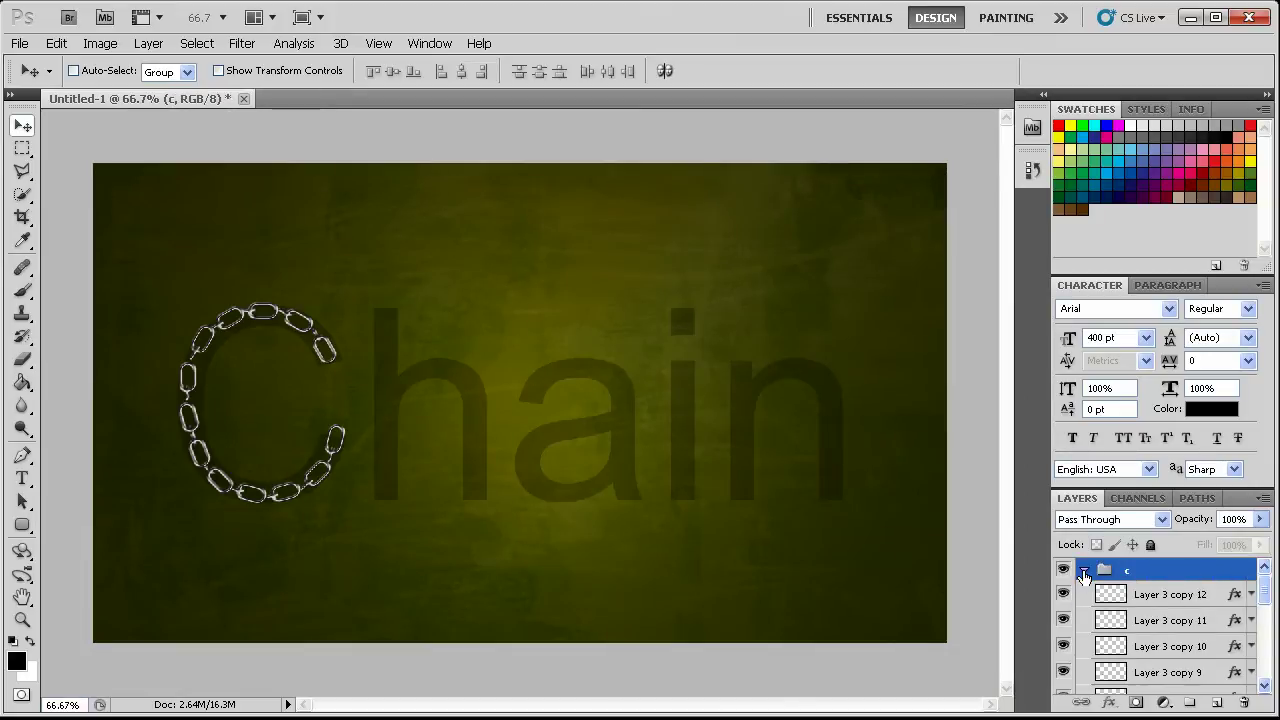
pyautogui.click(1190, 702)
pyautogui.doubleClick(1143, 572)
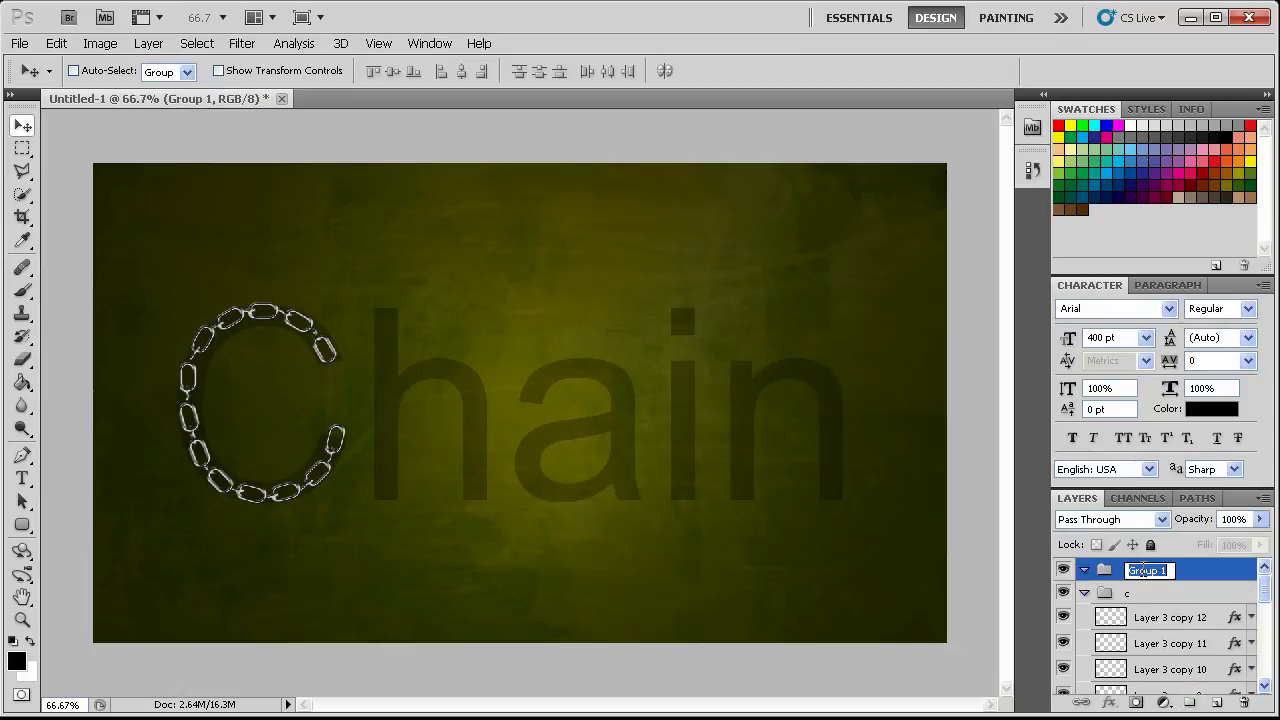
pyautogui.press('Return')
pyautogui.moveTo(1150, 617)
pyautogui.mouseDown()
pyautogui.moveTo(1147, 576)
pyautogui.moveTo(1153, 628)
pyautogui.mouseUp()
pyautogui.hotkey('ctrl', 'z')
pyautogui.hotkey('ctrl', 'z')
pyautogui.hotkey('ctrl', 'alt', 'z')
pyautogui.hotkey('ctrl', 'alt', 'z')
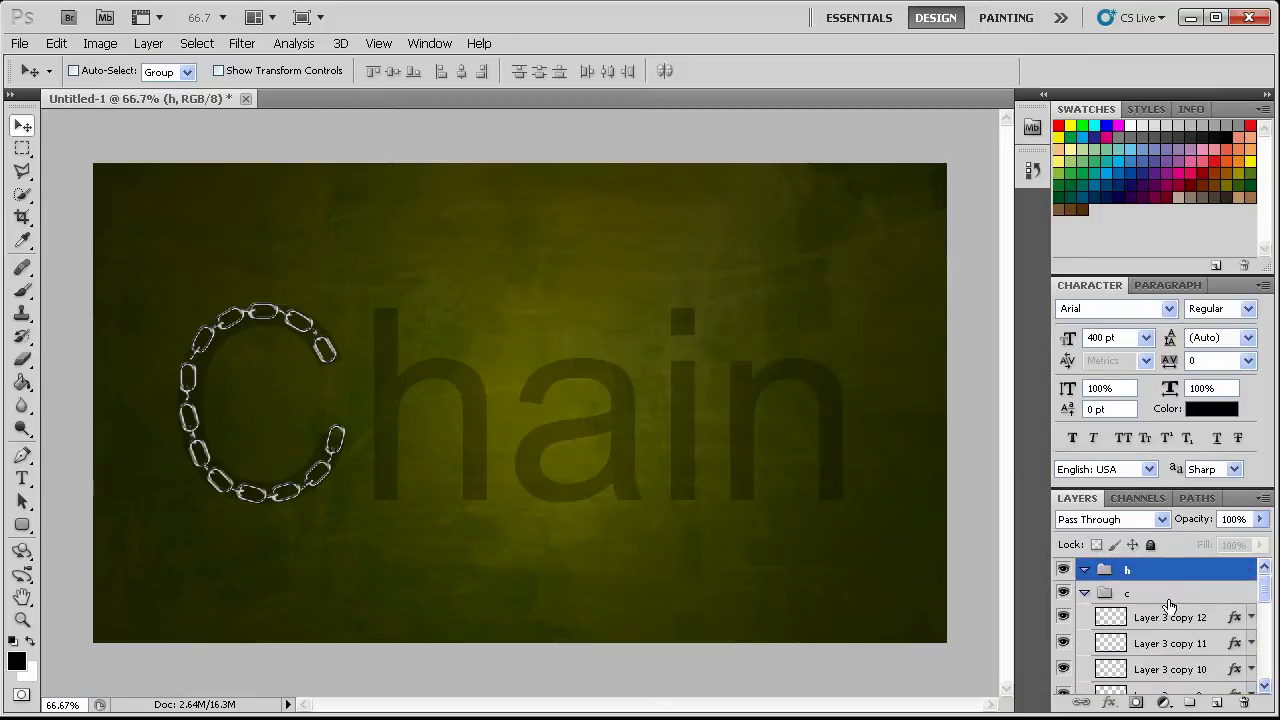
# Duplicate the Layer 3 copy 12 link into the h group, then collapse and hide the c group
pyautogui.click(1169, 608)
pyautogui.hotkey('ctrl', 'j')
pyautogui.moveTo(1166, 605); pyautogui.dragTo(1150, 566)
pyautogui.click(1084, 605)
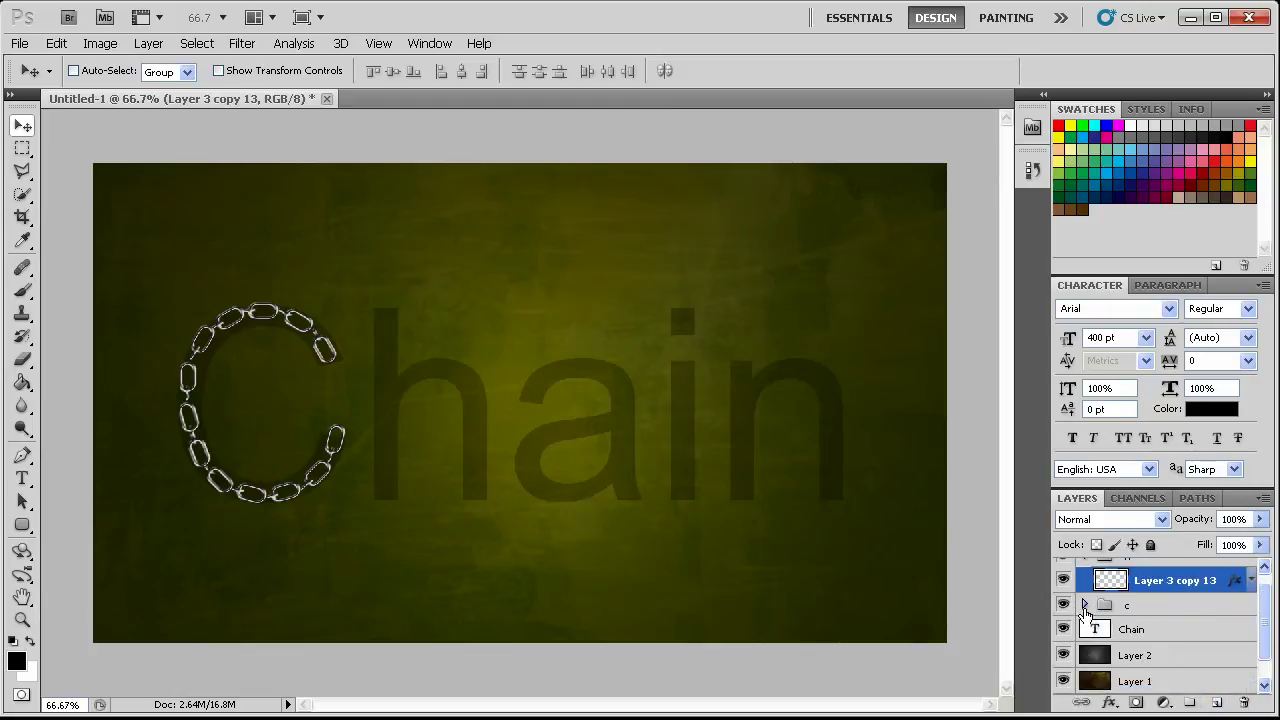
pyautogui.scroll(1, 1085, 612)
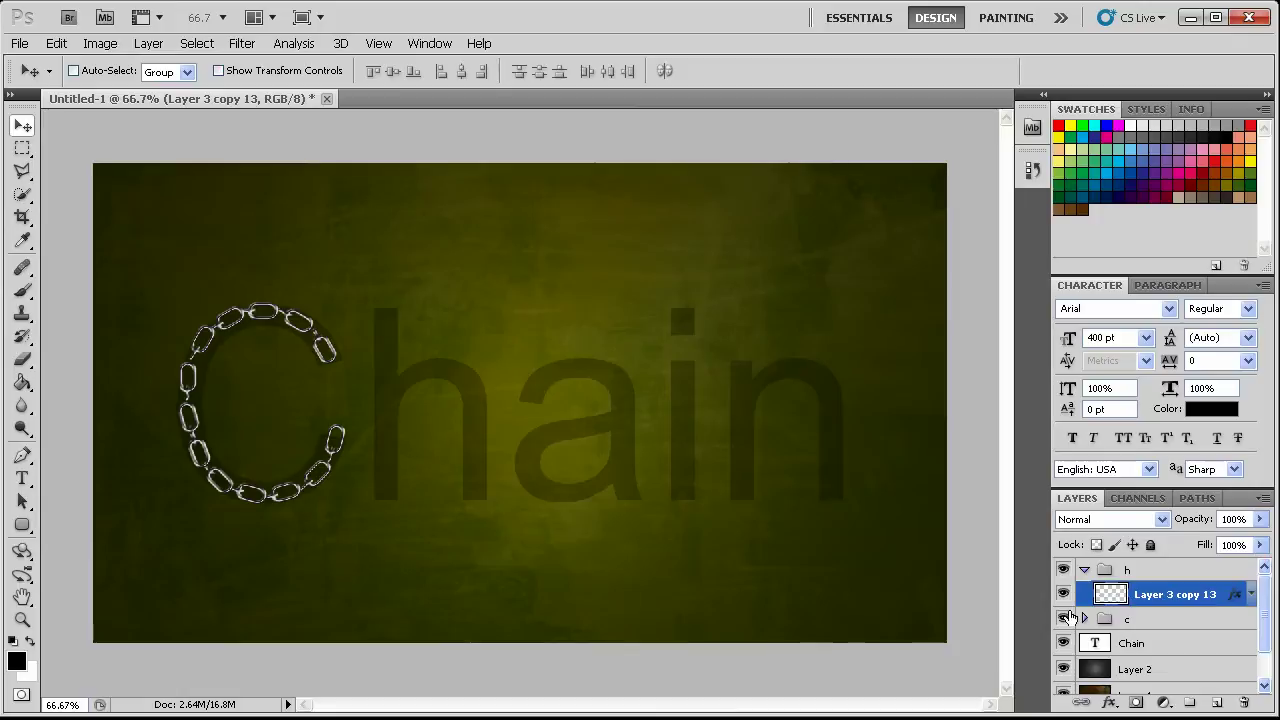
pyautogui.click(1064, 619)
# Move the copied link to the upper end of the h's stem and rotate it toward vertical
pyautogui.moveTo(200, 455); pyautogui.dragTo(388, 330)
pyautogui.hotkey('ctrl', 't')
pyautogui.moveTo(500, 366); pyautogui.dragTo(343, 278)
pyautogui.press('Escape')
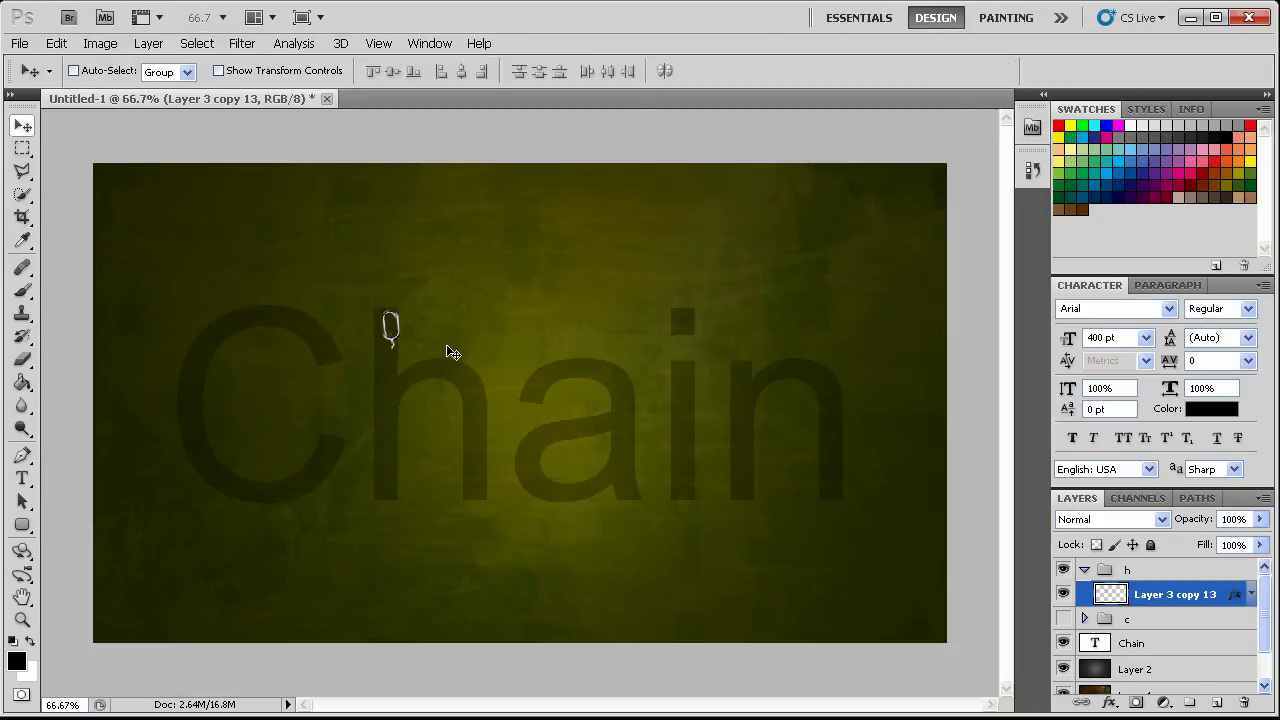
pyautogui.hotkey('ctrl', 't')
pyautogui.press('Return')
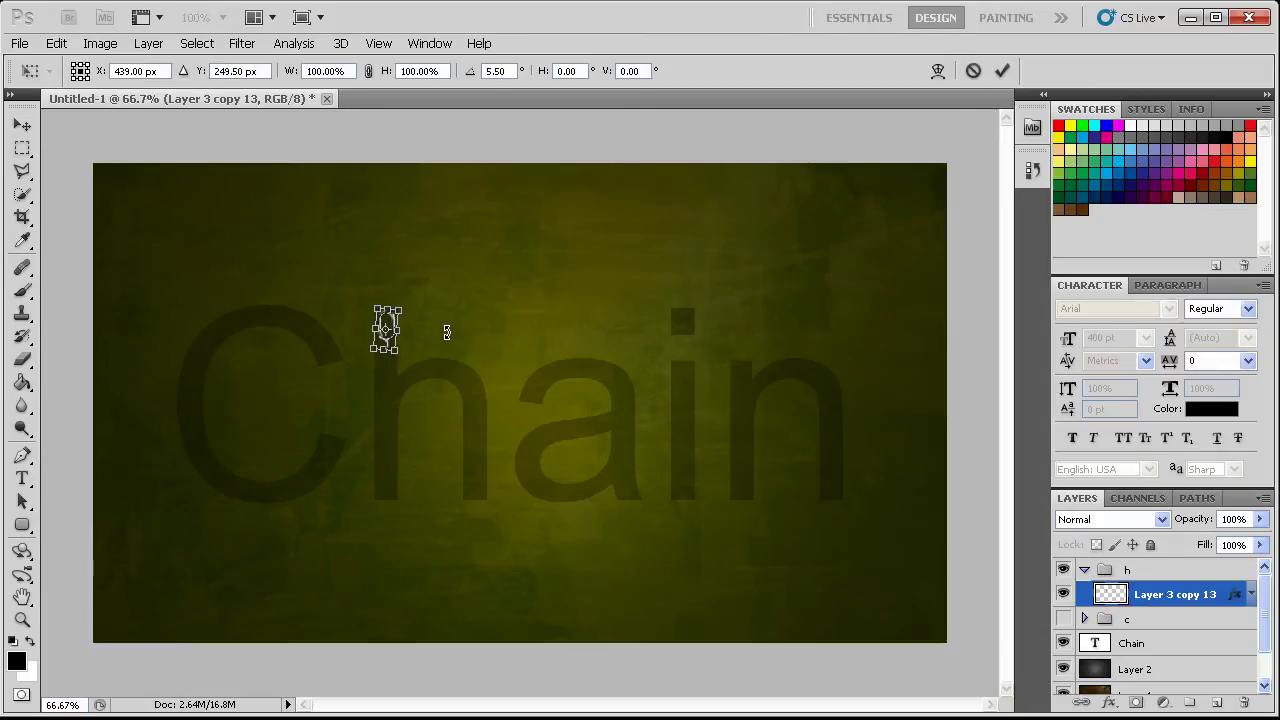
# Fine-tune the link's rotation and position so it stands upright at the top of the h's stem
pyautogui.hotkey('ctrl', 't')
pyautogui.moveTo(450, 313); pyautogui.dragTo(407, 330)
pyautogui.press('Return')
pyautogui.hotkey('ctrl', 't')
pyautogui.press('Return')
pyautogui.hotkey('ctrl', 't')
pyautogui.press('Return')
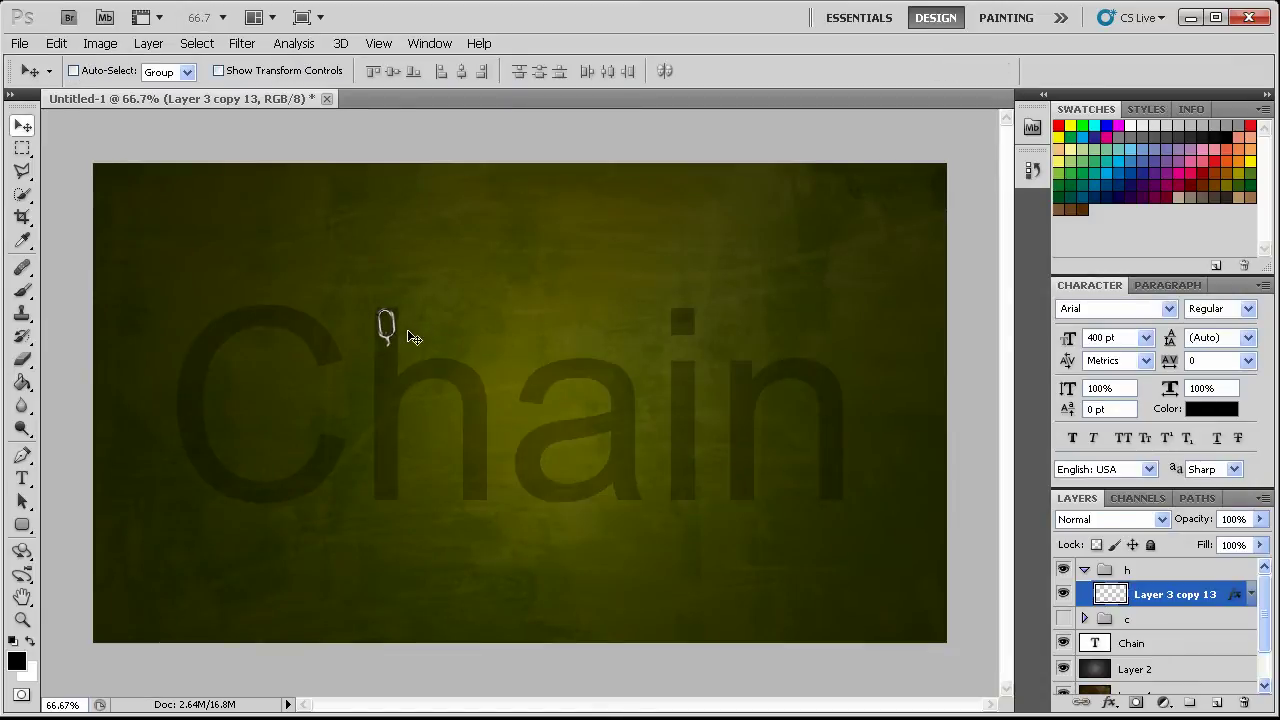
# Duplicate the link directly below itself, then duplicate the pair twice down the h's stem to form a six-link column
pyautogui.moveTo(1205, 602); pyautogui.dragTo(1217, 702)
pyautogui.moveTo(442, 297); pyautogui.dragTo(443, 335)
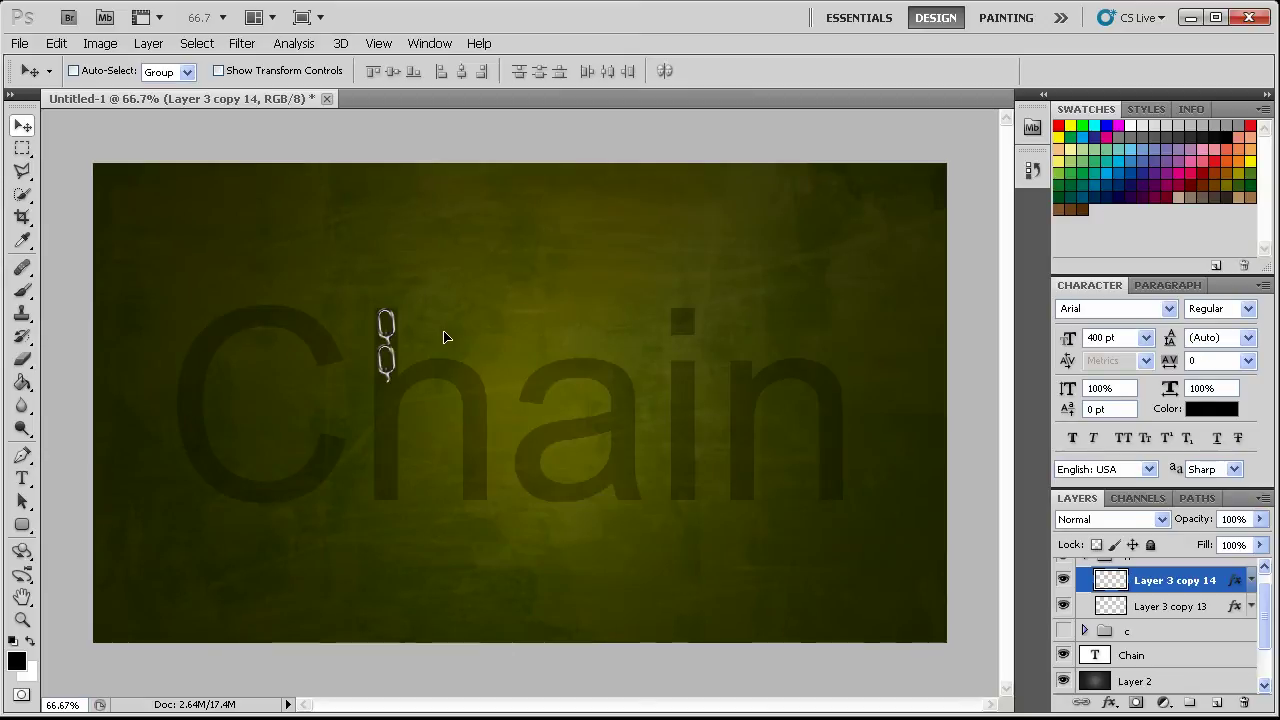
pyautogui.keyDown('shift'); pyautogui.click(1205, 606); pyautogui.keyUp('shift')
pyautogui.moveTo(1205, 606); pyautogui.dragTo(1217, 702)
pyautogui.moveTo(488, 393); pyautogui.dragTo(488, 458)
pyautogui.moveTo(1198, 596); pyautogui.dragTo(1217, 702)
pyautogui.moveTo(540, 372); pyautogui.dragTo(535, 440)
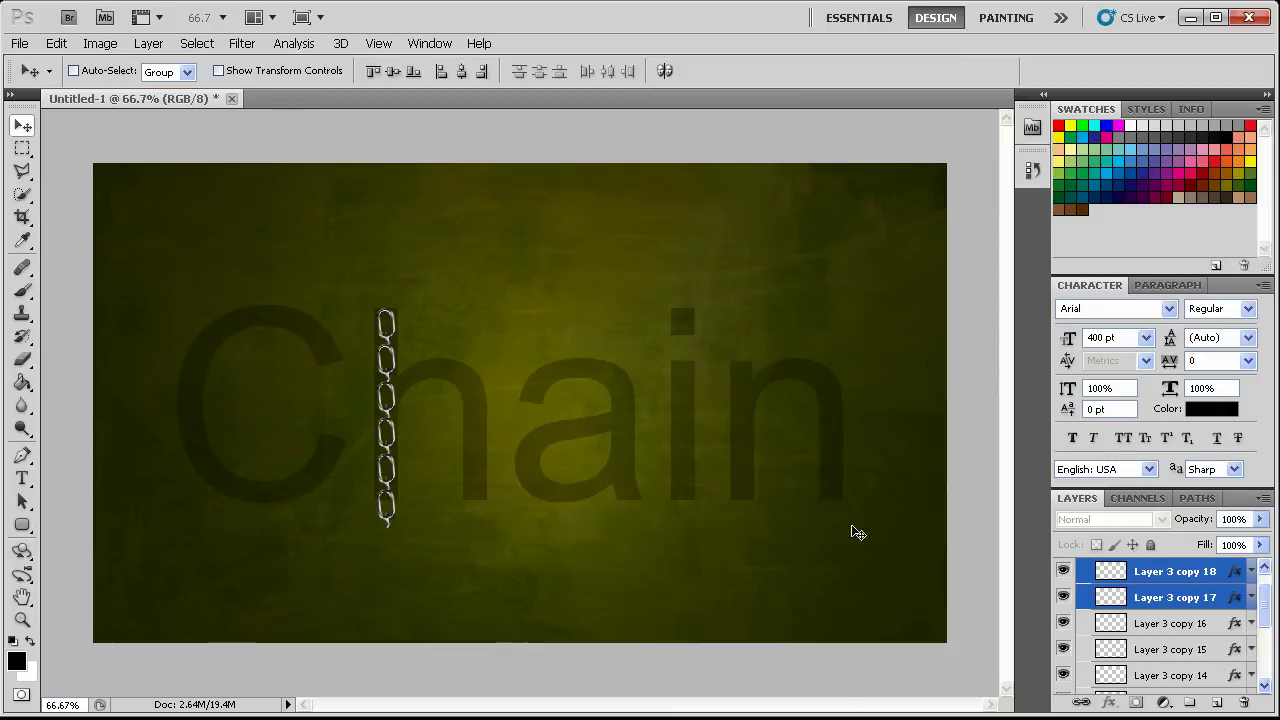
# Duplicate the Layer 3 copy 18 link, move it to where the h's arch leaves the stem, and rotate it diagonally
pyautogui.click(1230, 574)
pyautogui.moveTo(1216, 575); pyautogui.dragTo(1213, 703)
pyautogui.moveTo(451, 497); pyautogui.dragTo(432, 402)
pyautogui.hotkey('ctrl', 't')
pyautogui.press('Return')
pyautogui.hotkey('ctrl', 't')
pyautogui.moveTo(449, 349); pyautogui.dragTo(436, 391)
pyautogui.press('Return')
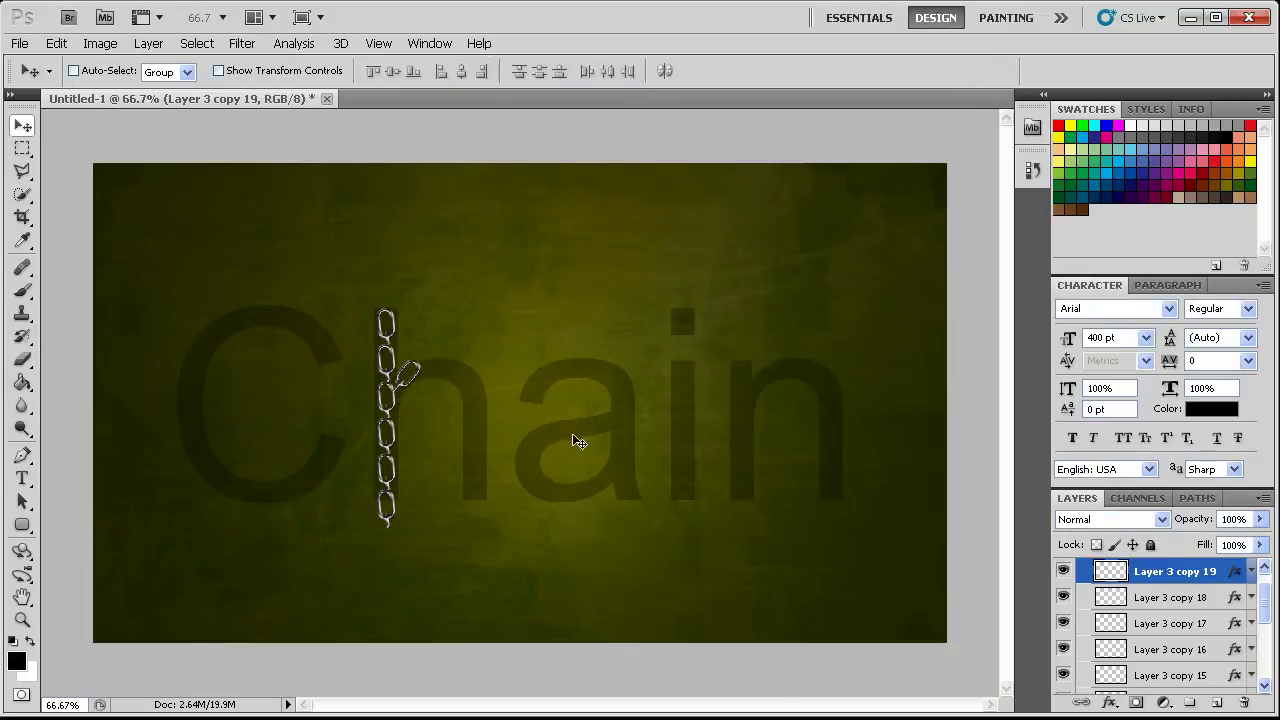
# Duplicate the diagonal link and place the copy nearly horizontally at the top of the h's arch
pyautogui.hotkey('ctrl', 'j')
pyautogui.moveTo(512, 393); pyautogui.dragTo(460, 398)
pyautogui.hotkey('ctrl', 't')
pyautogui.press('Return')
# Duplicate the arch-top link, move the copy to the h's right shoulder, and rotate it diagonally downward
pyautogui.hotkey('ctrl', 'j')
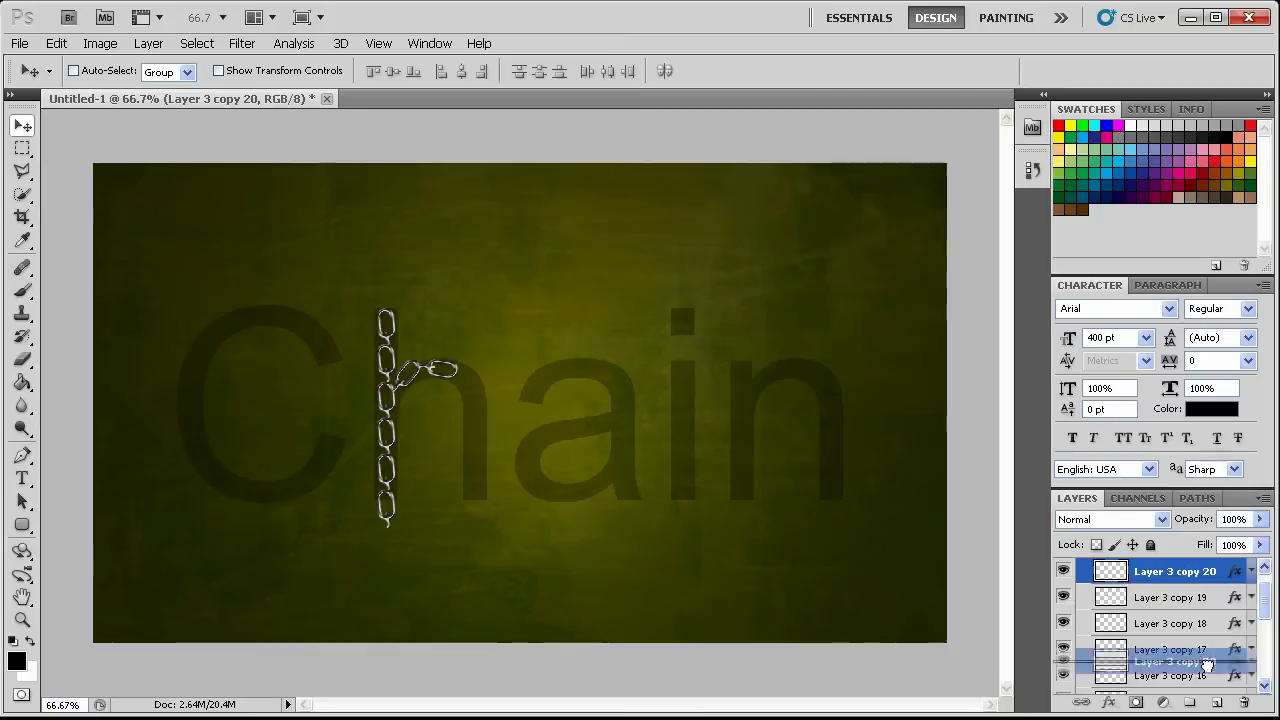
pyautogui.hotkey('ctrl', 't')
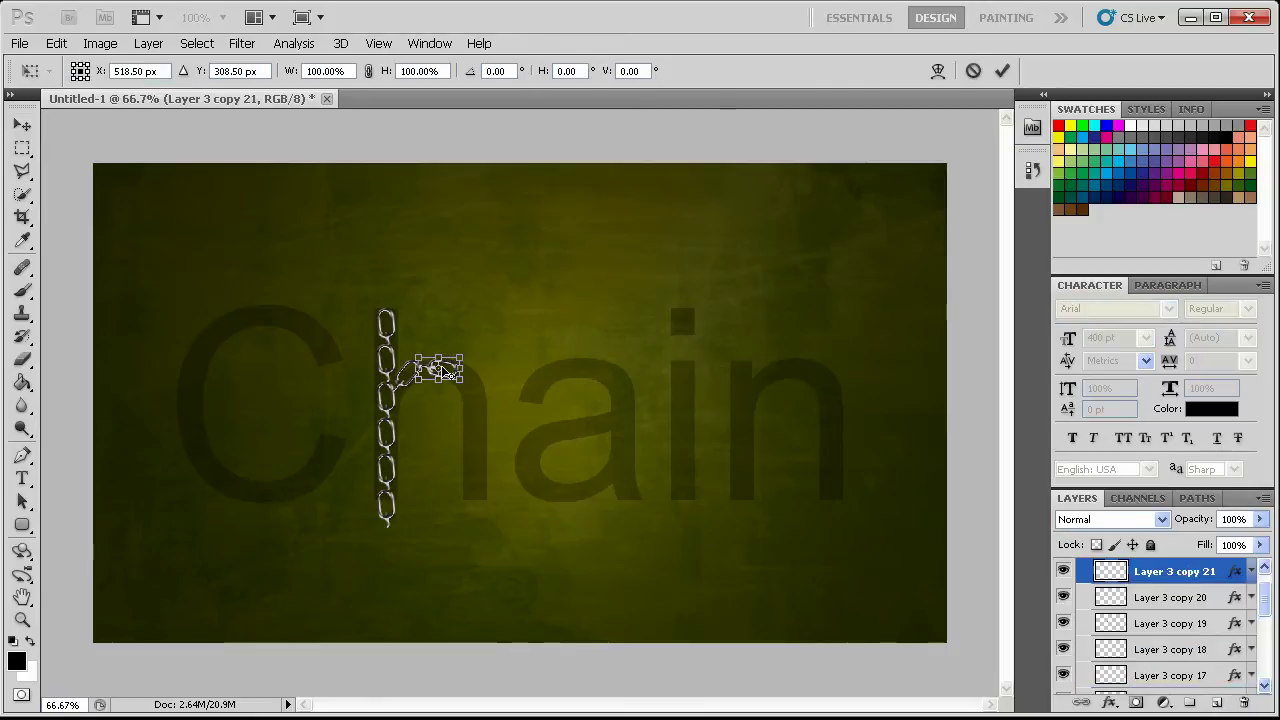
pyautogui.press('Return')
pyautogui.moveTo(442, 369); pyautogui.dragTo(531, 411)
pyautogui.hotkey('ctrl', 't')
pyautogui.press('Return')
# Duplicate the shoulder link, move the copy to the upper part of the h's right leg, and rotate it upright
pyautogui.moveTo(1130, 570); pyautogui.dragTo(1216, 702)
pyautogui.moveTo(549, 404); pyautogui.dragTo(509, 433)
pyautogui.hotkey('ctrl', 't')
pyautogui.press('Return')
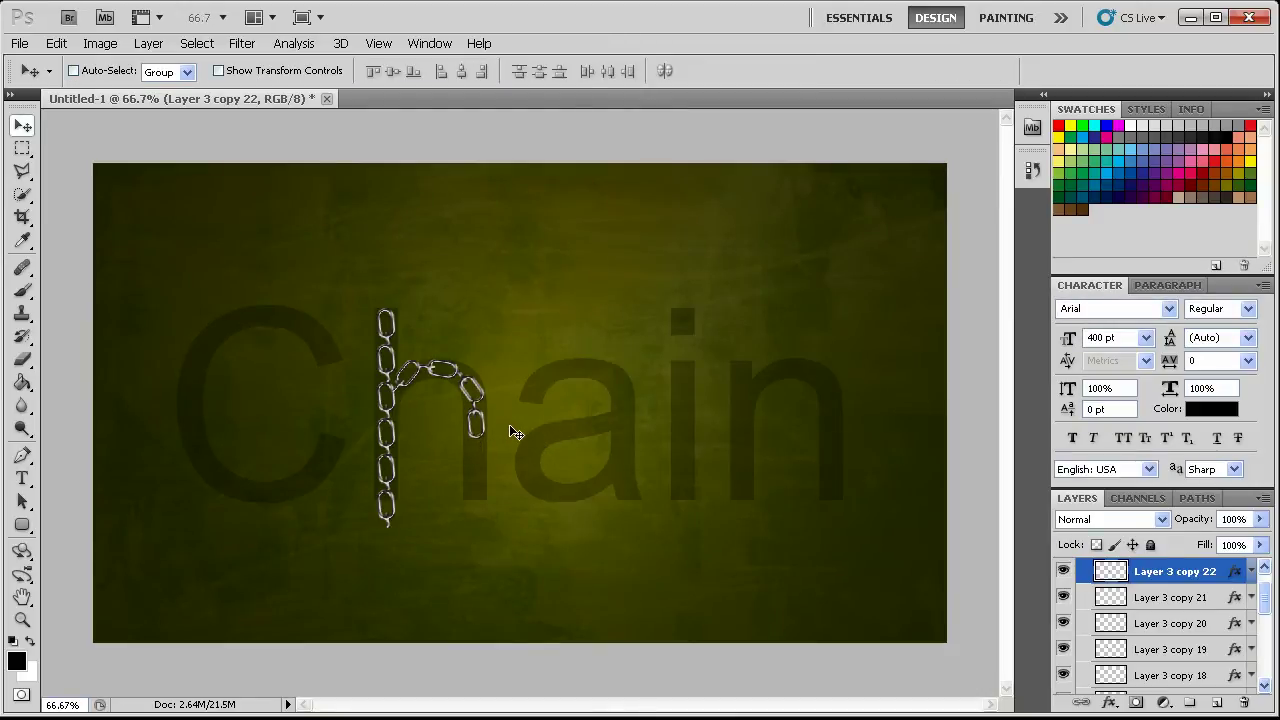
# Duplicate the upright link twice down the h's right leg, ending at its foot
pyautogui.moveTo(1208, 576); pyautogui.dragTo(1216, 702)
pyautogui.moveTo(540, 385); pyautogui.dragTo(541, 421)
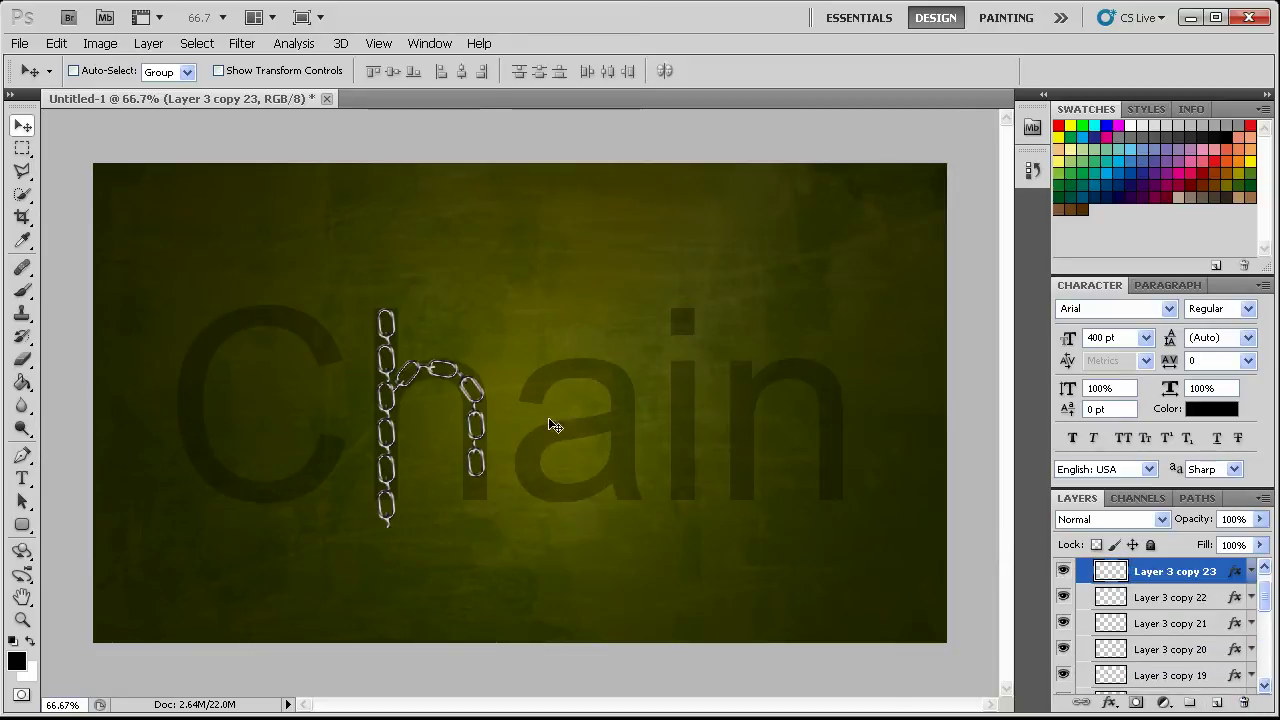
pyautogui.moveTo(1208, 571); pyautogui.dragTo(1216, 701)
pyautogui.moveTo(577, 394); pyautogui.dragTo(578, 429)
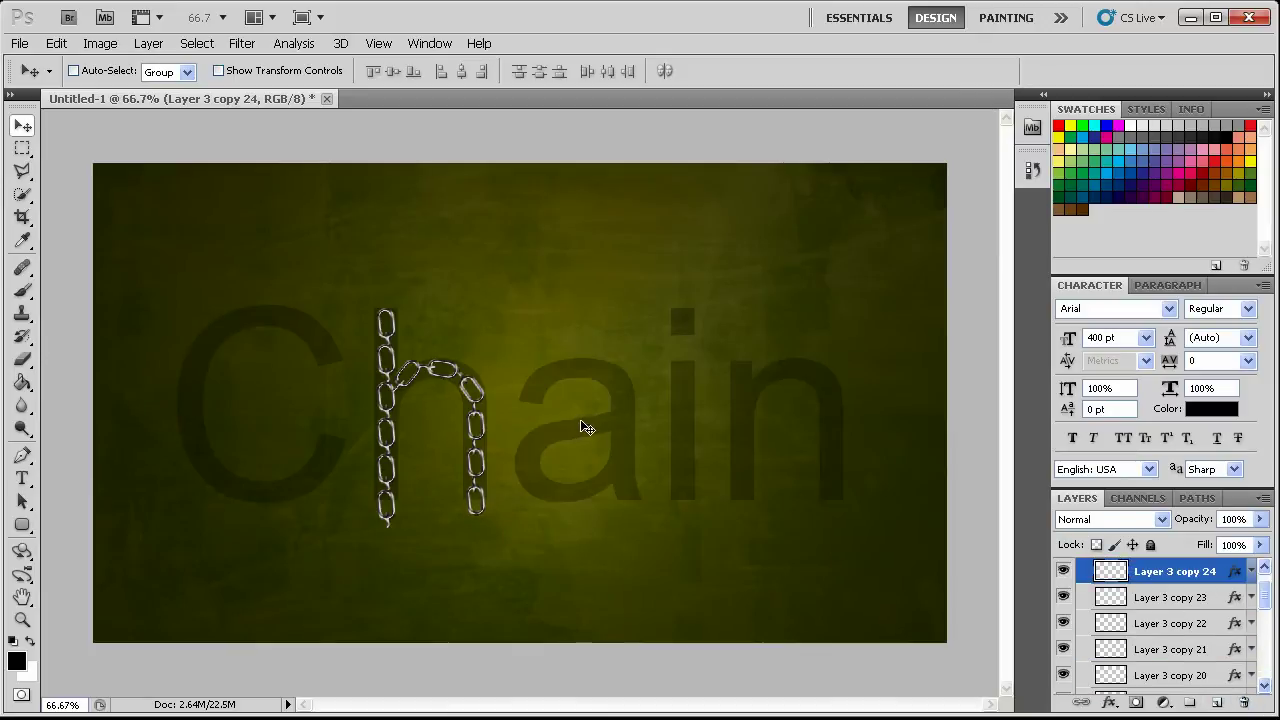
# Create a layer group above the h group and name it a
pyautogui.scroll(1, 1215, 582)
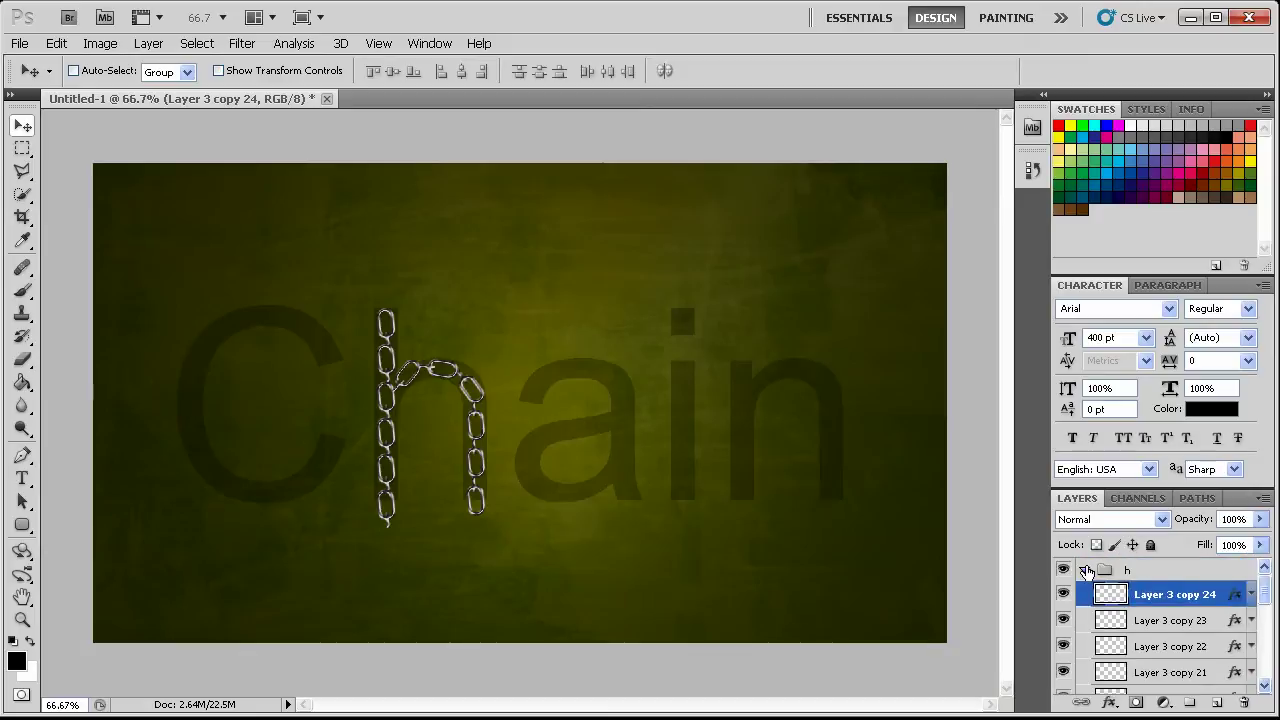
pyautogui.click(1130, 575)
pyautogui.hotkey('ctrl', 'g')
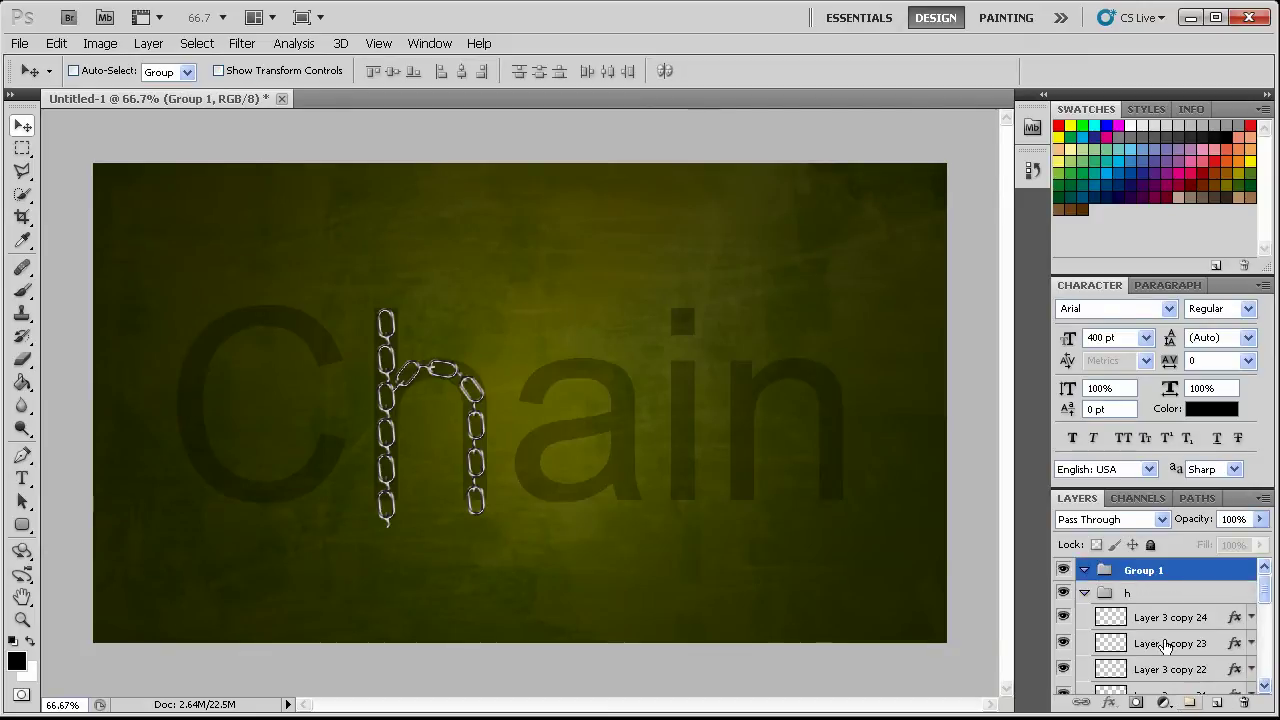
pyautogui.doubleClick(1139, 574)
pyautogui.write('a')
pyautogui.press('Return')
# Move the Layer 3 copy 24 link into the a group and collapse the h group
pyautogui.click(1188, 620)
pyautogui.moveTo(1188, 620); pyautogui.dragTo(1128, 578)
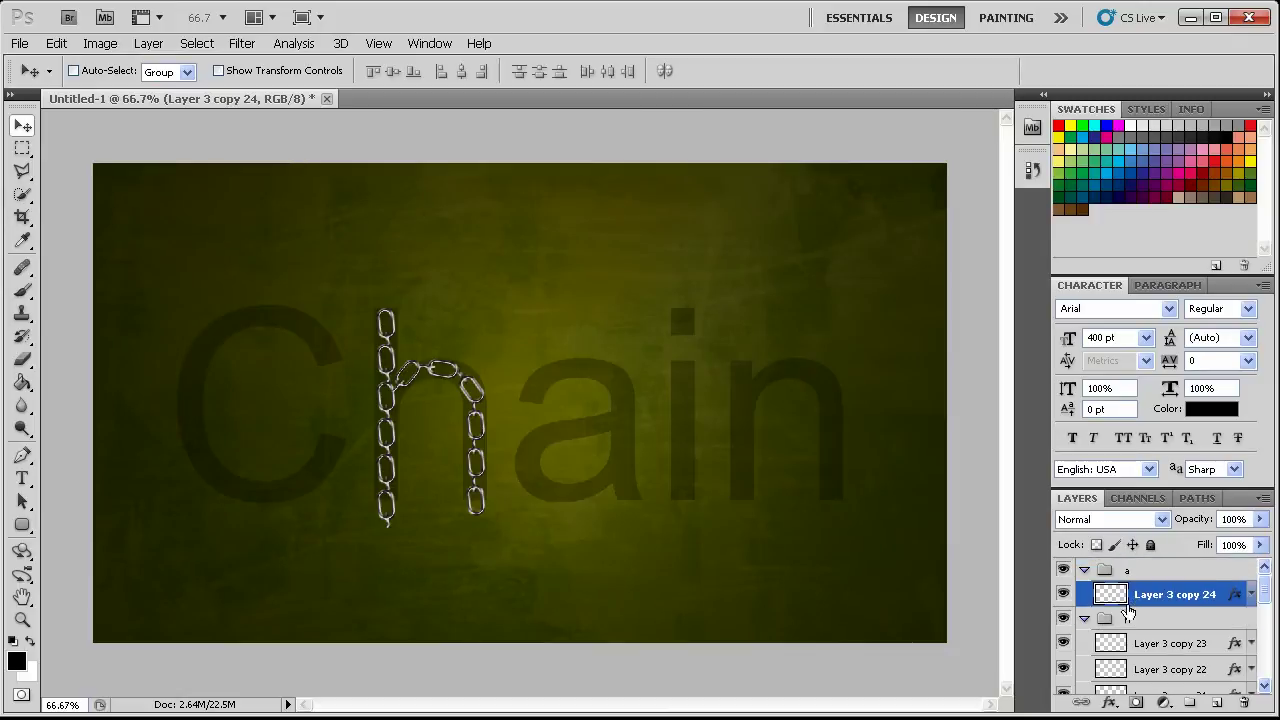
pyautogui.click(1085, 621)
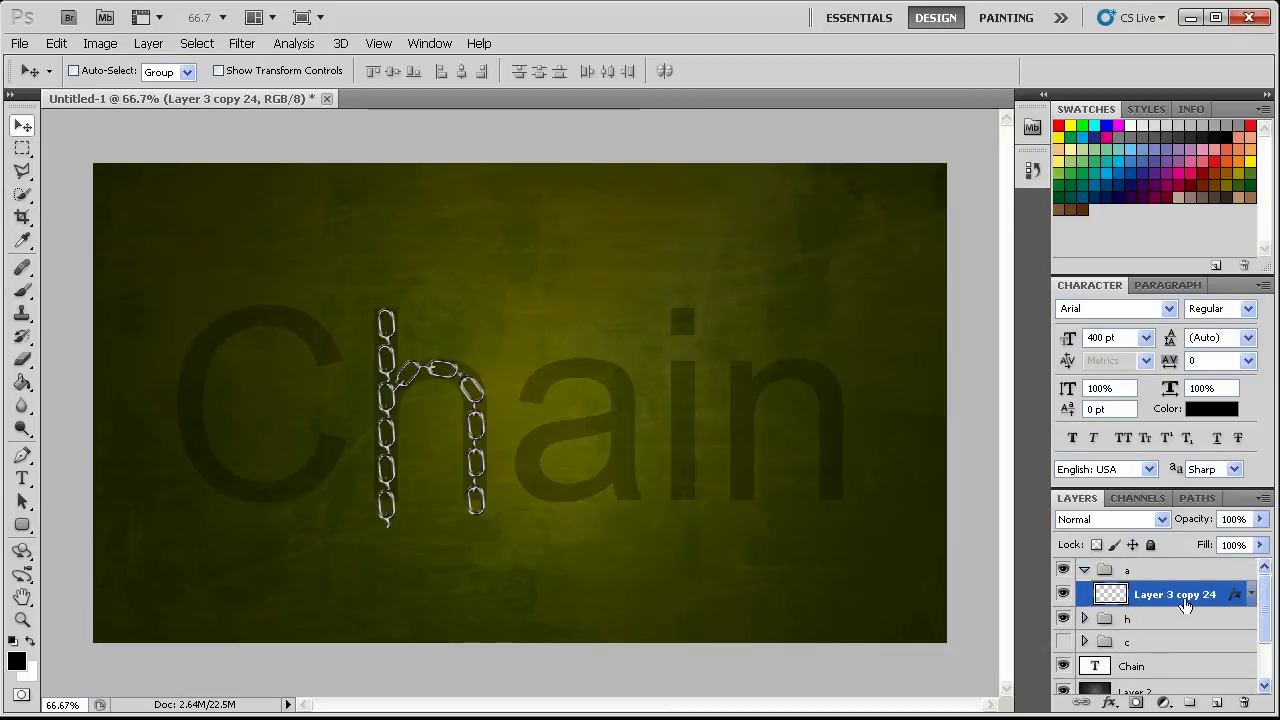
# Move the Layer 3 copy 24 link to the a's upper-left end and rotate it diagonally along the stroke
pyautogui.moveTo(598, 557); pyautogui.dragTo(651, 437)
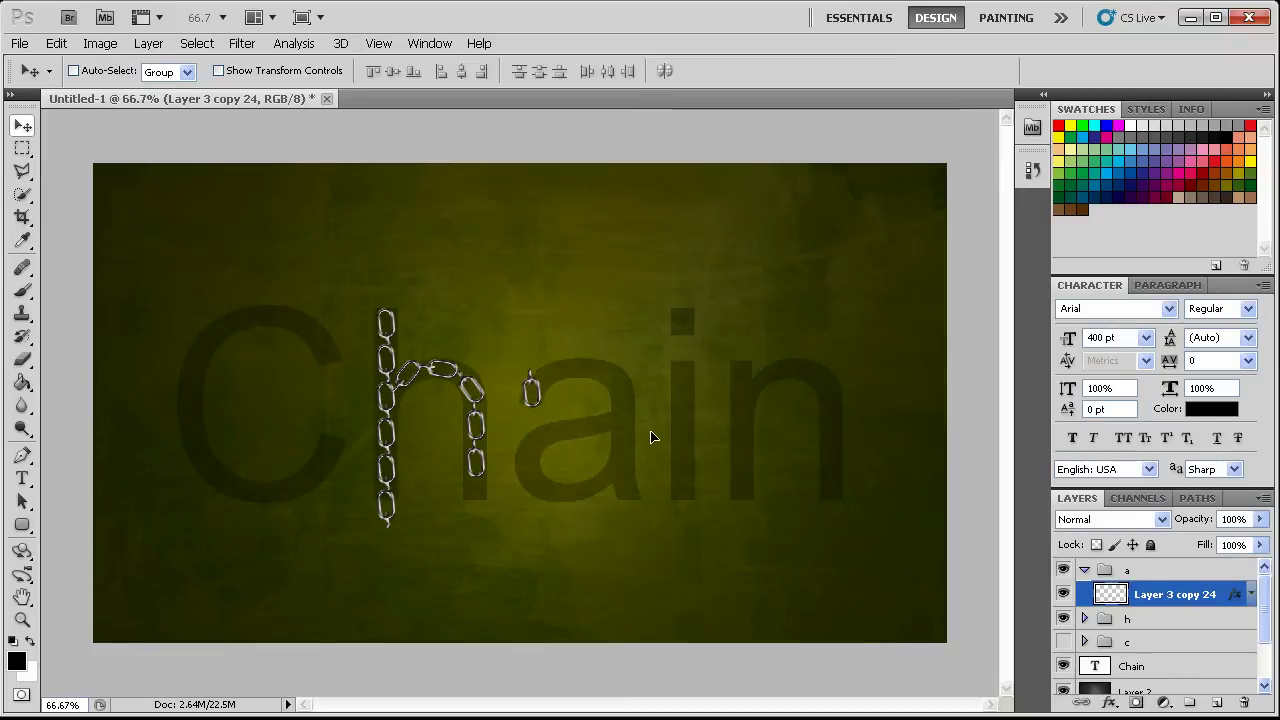
pyautogui.hotkey('ctrl', 't')
pyautogui.moveTo(648, 370); pyautogui.dragTo(663, 420)
pyautogui.press('Return')
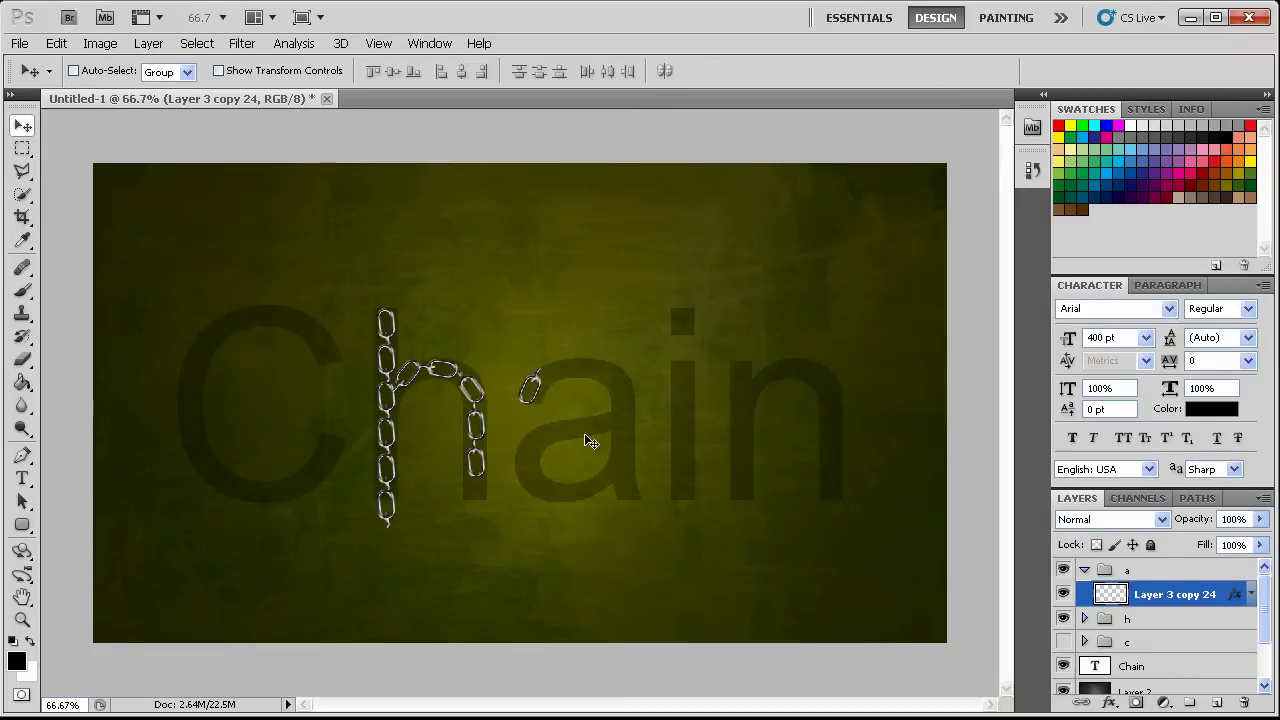
pyautogui.hotkey('ctrl', 't')
pyautogui.moveTo(623, 383); pyautogui.dragTo(630, 405)
pyautogui.press('Return')
# Duplicate the link, place the copy on the a's upper-left curve, and rotate it nearly horizontal
pyautogui.moveTo(1187, 591); pyautogui.dragTo(1218, 700)
pyautogui.moveTo(589, 458); pyautogui.dragTo(664, 420)
pyautogui.hotkey('ctrl', 't')
pyautogui.press('Return')
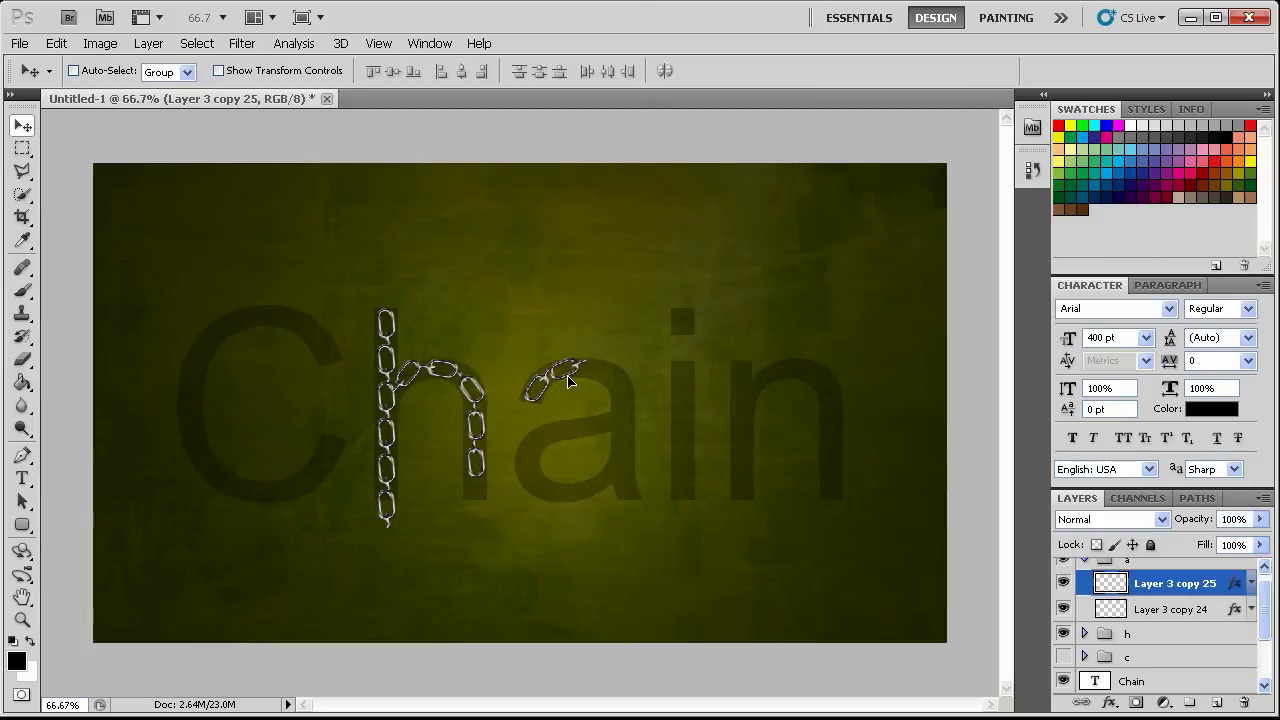
pyautogui.hotkey('ctrl', 't')
pyautogui.moveTo(612, 370); pyautogui.dragTo(680, 386)
pyautogui.press('Return')
pyautogui.moveTo(606, 406); pyautogui.dragTo(603, 406)
# Duplicate the link, move the copy to the a's upper-right curve, and rotate it about 33° to follow the stroke
pyautogui.moveTo(1214, 592); pyautogui.dragTo(1217, 702)
pyautogui.hotkey('ctrl', 't')
pyautogui.press('Return')
pyautogui.moveTo(587, 393); pyautogui.dragTo(627, 393)
pyautogui.hotkey('ctrl', 't')
pyautogui.moveTo(706, 367); pyautogui.dragTo(711, 392)
pyautogui.press('Return')
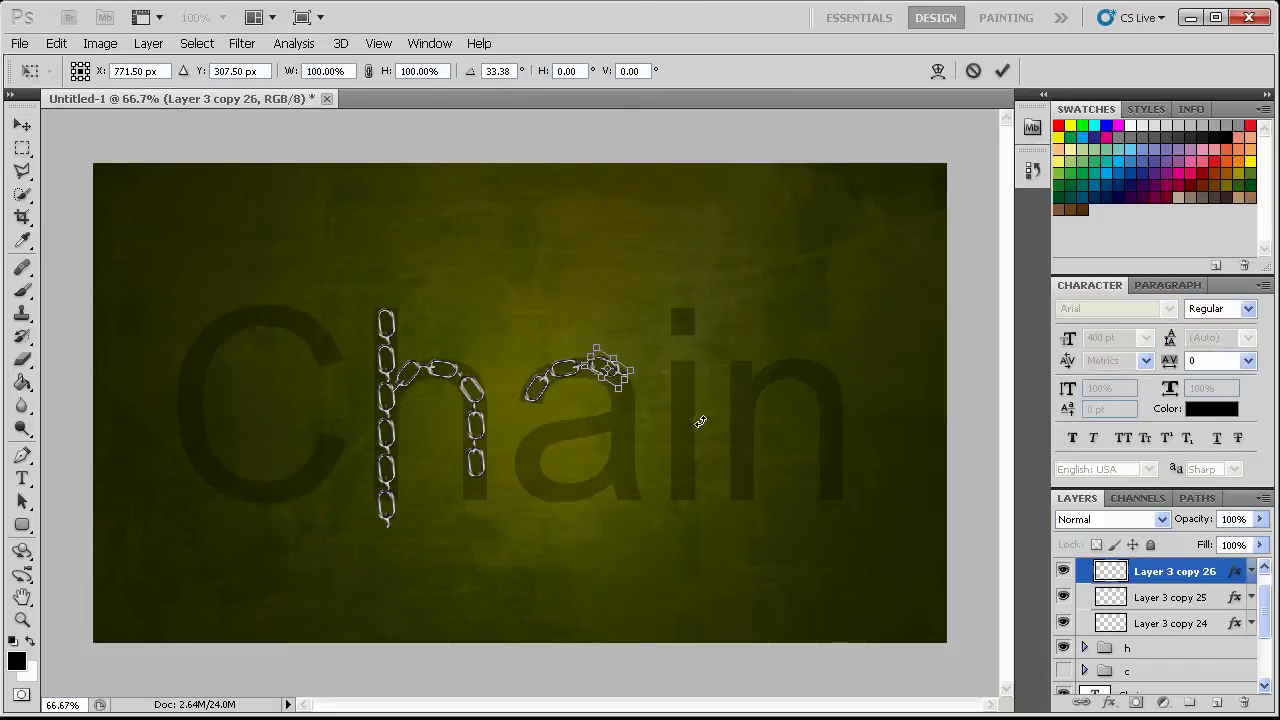
# Duplicate the link, move the copy to the top of the a's right stem, and rotate it nearly upright
pyautogui.moveTo(1175, 571); pyautogui.dragTo(1216, 703)
pyautogui.moveTo(622, 374); pyautogui.dragTo(685, 407)
pyautogui.hotkey('ctrl', 't')
pyautogui.hotkey('ctrl', 't')
pyautogui.press('Return')
pyautogui.hotkey('ctrl', 't')
pyautogui.press('Return')
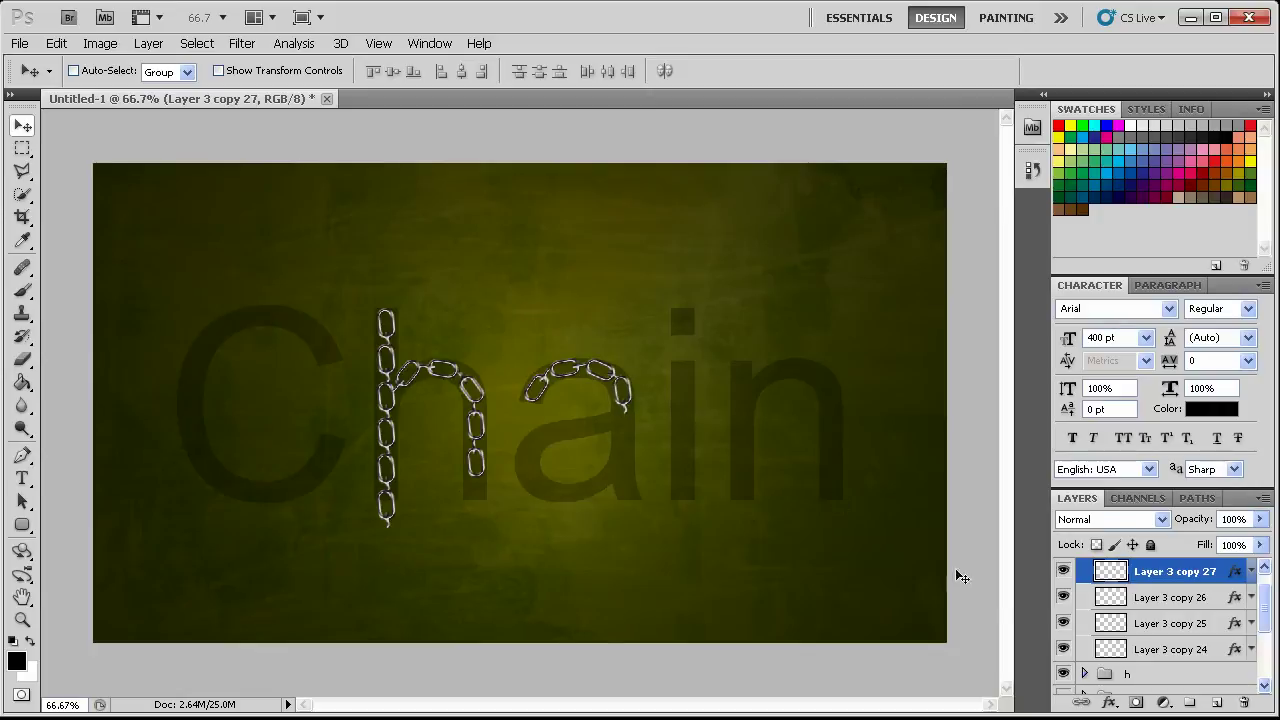
# Duplicate the stem link, move the copy down to the a's middle stroke, and rotate it nearly horizontal
pyautogui.hotkey('ctrl', 'j')
pyautogui.moveTo(711, 427); pyautogui.dragTo(714, 457)
pyautogui.hotkey('ctrl', 't')
pyautogui.moveTo(667, 380); pyautogui.dragTo(680, 442)
pyautogui.press('Return')
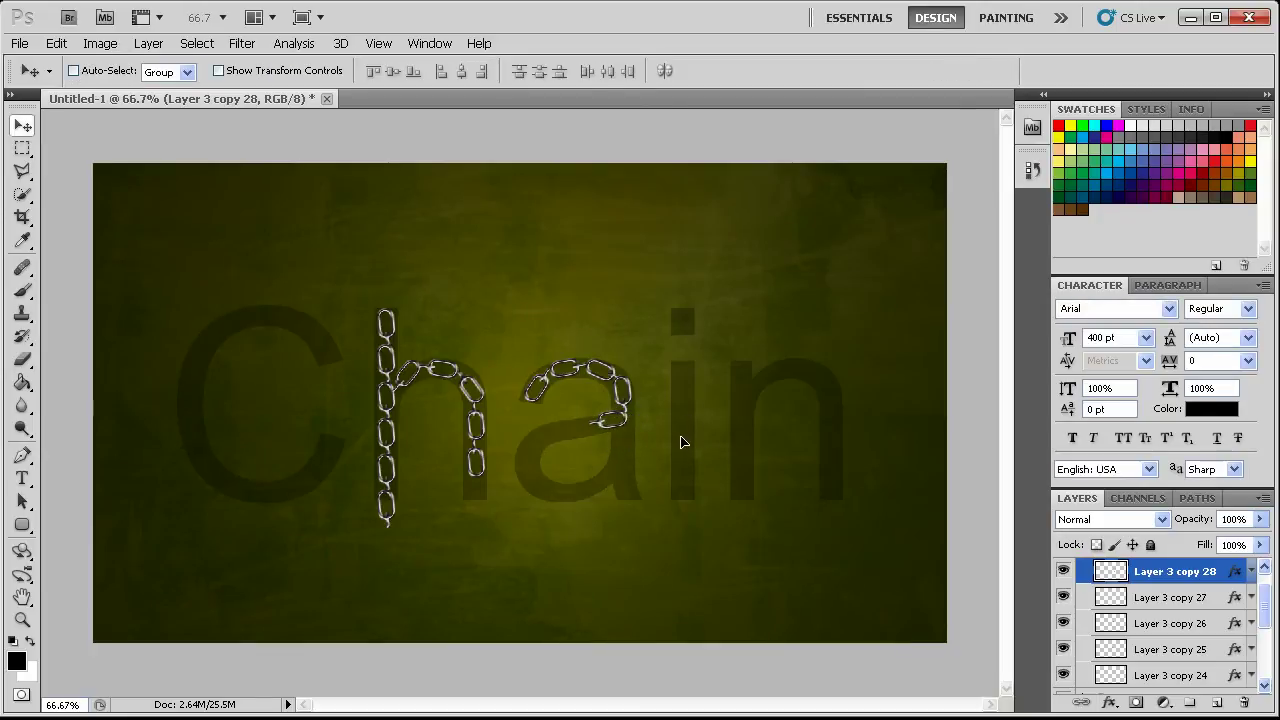
# Duplicate the link twice leftward along the a's middle stroke and rotate the last copy diagonally into the bowl
pyautogui.hotkey('ctrl', 'j')
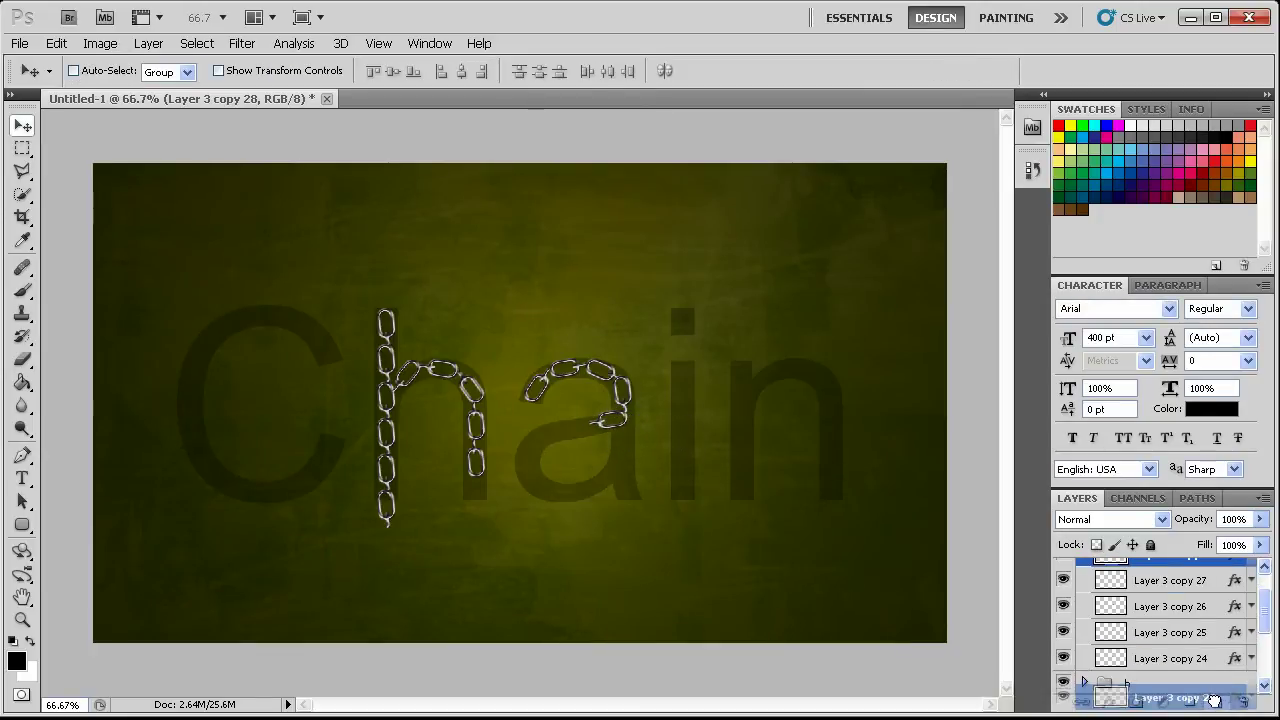
pyautogui.moveTo(737, 443); pyautogui.dragTo(698, 453)
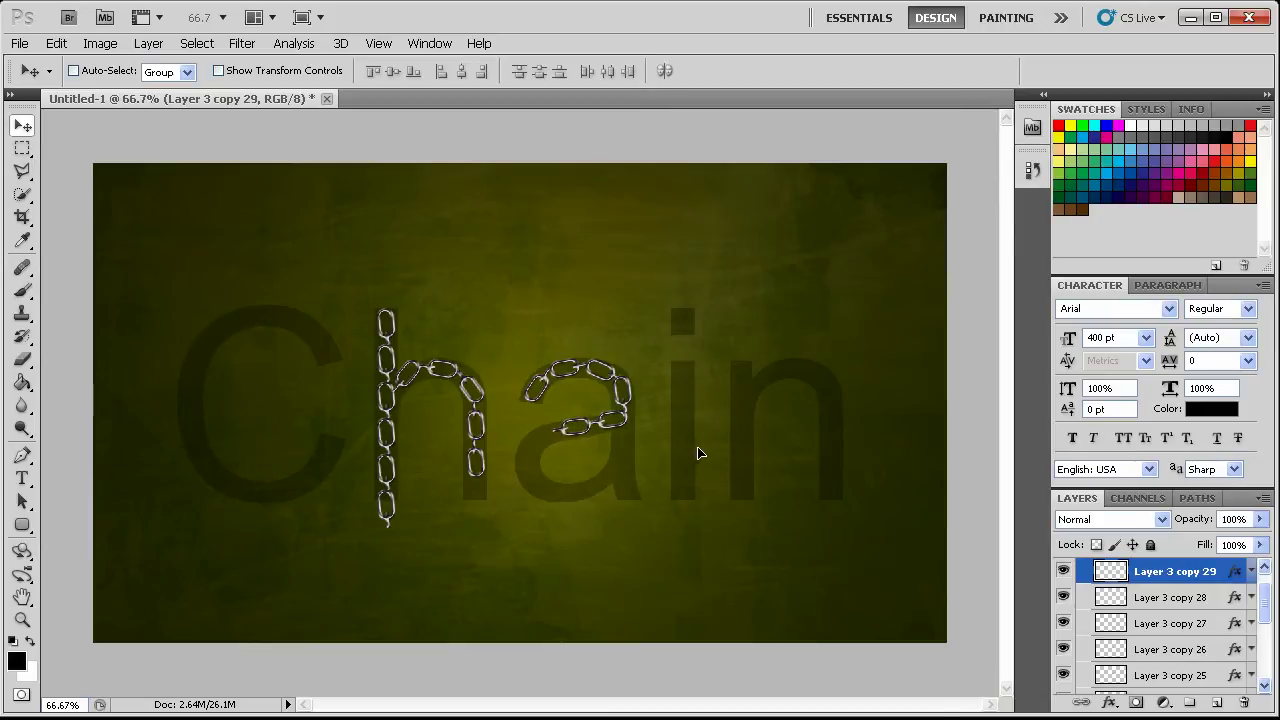
pyautogui.hotkey('ctrl', 'j')
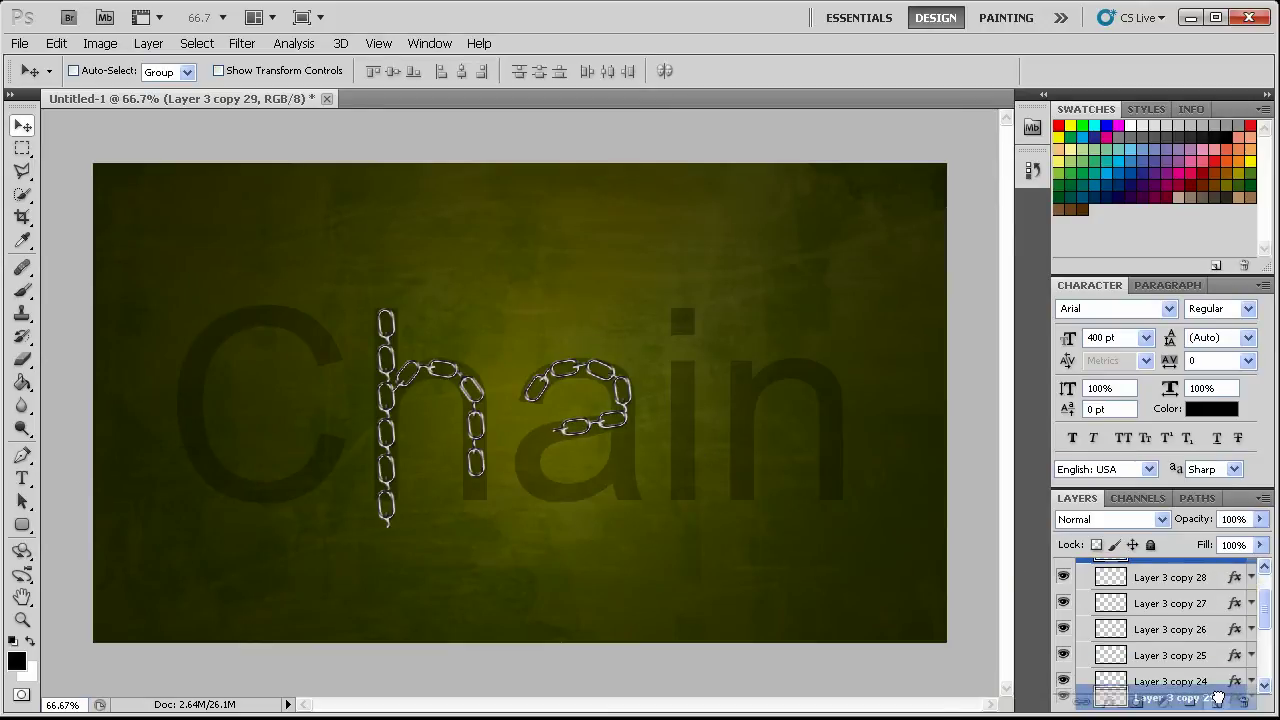
pyautogui.moveTo(537, 438); pyautogui.dragTo(497, 451)
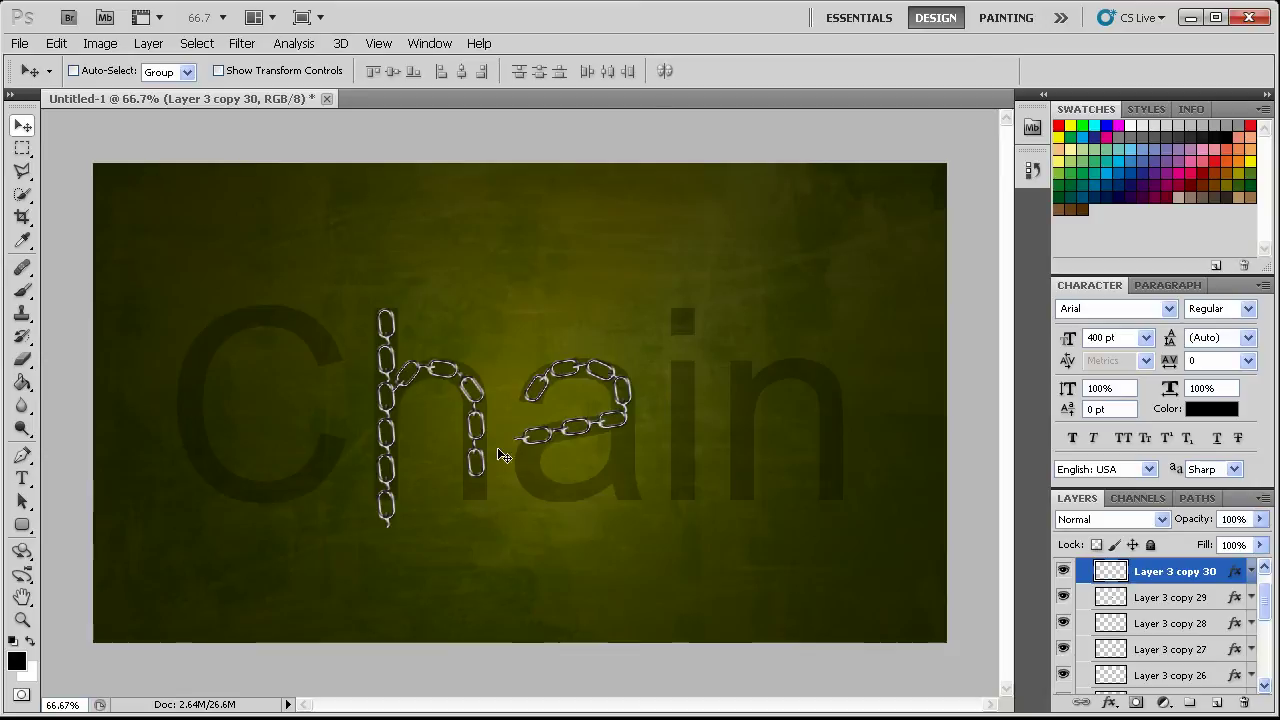
pyautogui.hotkey('ctrl', 't')
pyautogui.moveTo(604, 433); pyautogui.dragTo(594, 393)
pyautogui.press('Return')
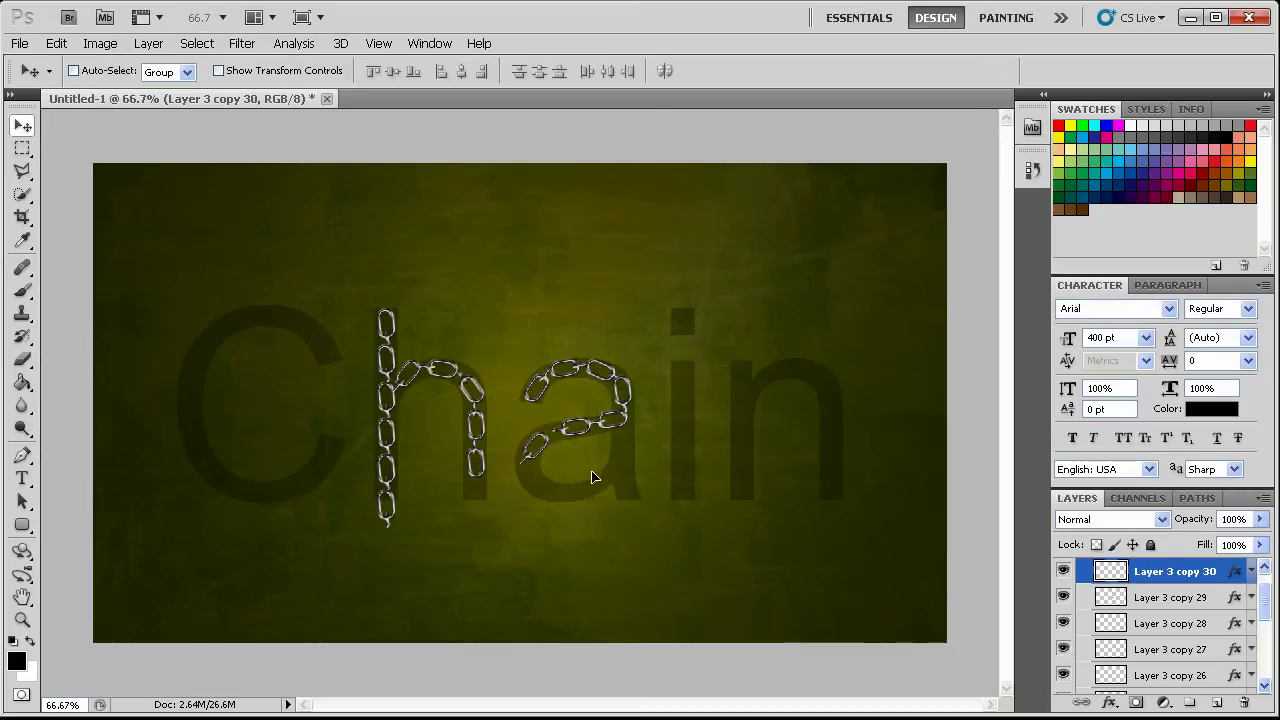
# Duplicate the diagonal link, place the copy on the left side of the a's bowl, and rotate it to follow the curve
pyautogui.moveTo(1180, 588); pyautogui.dragTo(1219, 703)
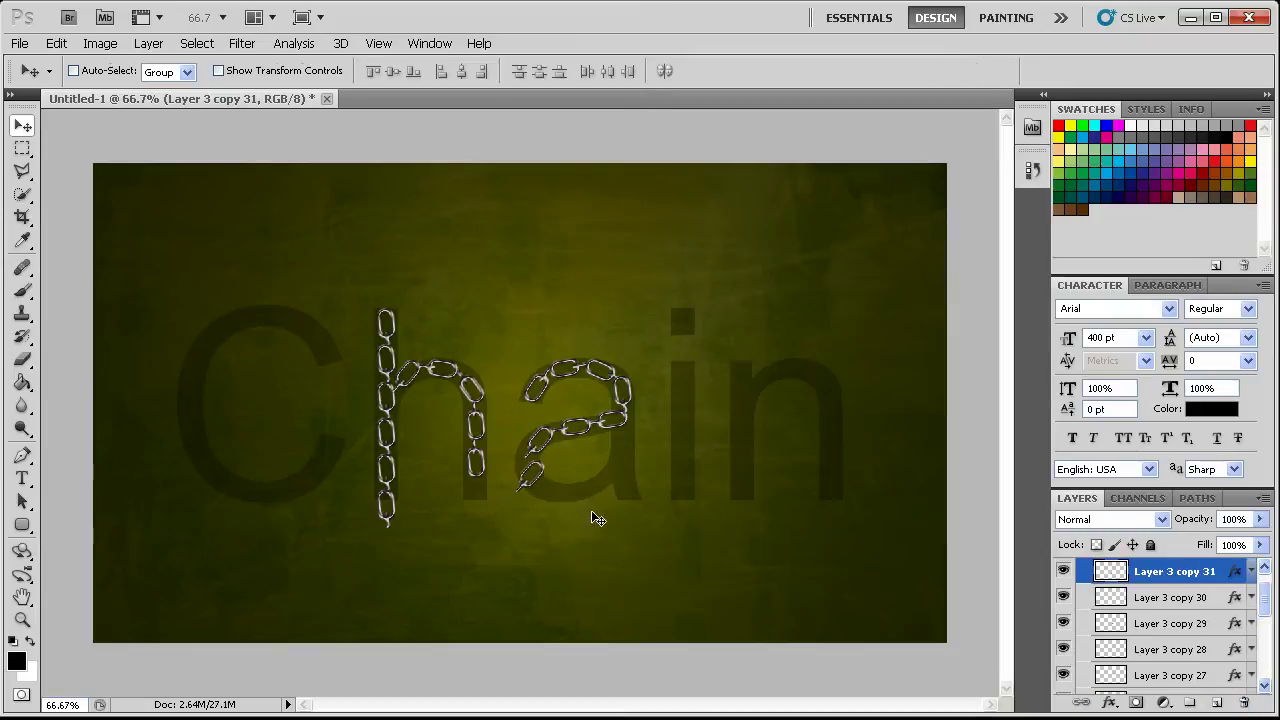
pyautogui.hotkey('ctrl', 't')
pyautogui.moveTo(592, 515)
pyautogui.mouseDown()
pyautogui.moveTo(600, 460)
pyautogui.moveTo(577, 462)
pyautogui.moveTo(604, 500)
pyautogui.mouseUp()
pyautogui.press('Return')
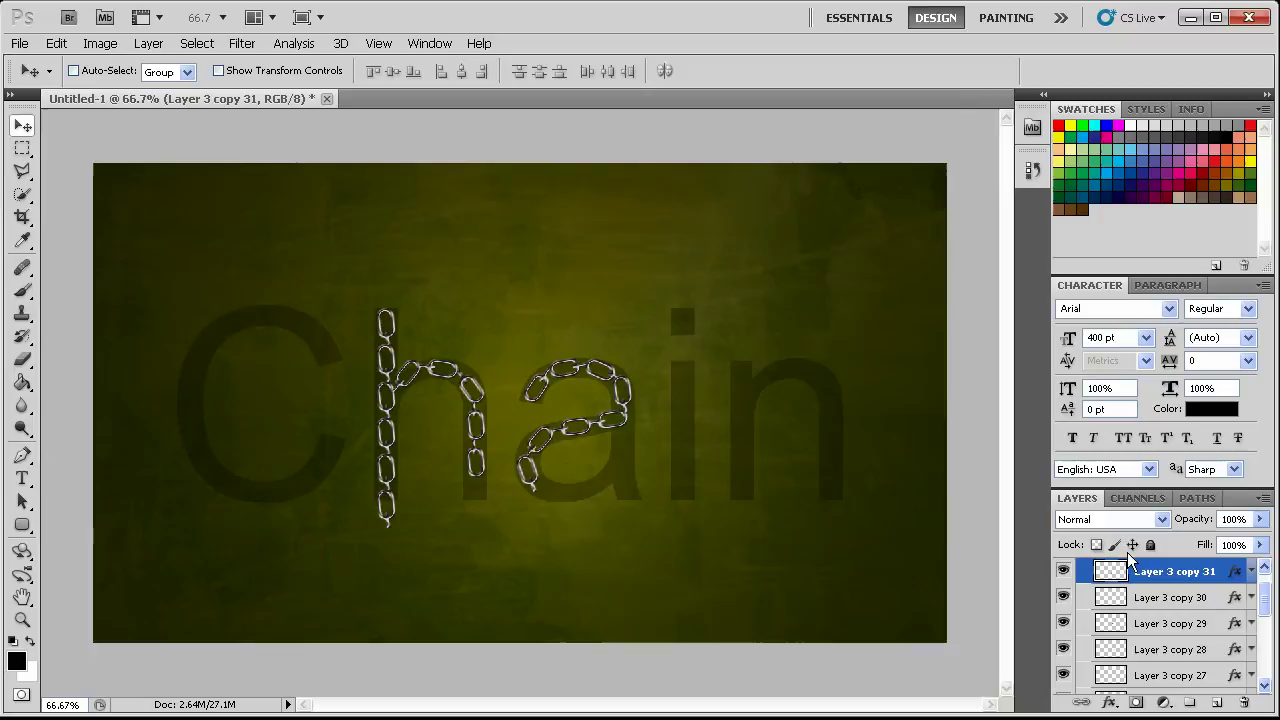
# Duplicate the link, move the copy to the bottom of the a's bowl, and rotate it nearly horizontal
pyautogui.moveTo(1160, 571); pyautogui.dragTo(1216, 702)
pyautogui.hotkey('ctrl', 't')
pyautogui.press('Return')
pyautogui.moveTo(560, 497); pyautogui.dragTo(583, 523)
pyautogui.hotkey('ctrl', 't')
pyautogui.moveTo(695, 524); pyautogui.dragTo(599, 386)
pyautogui.press('Return')
pyautogui.moveTo(610, 488); pyautogui.dragTo(616, 491)
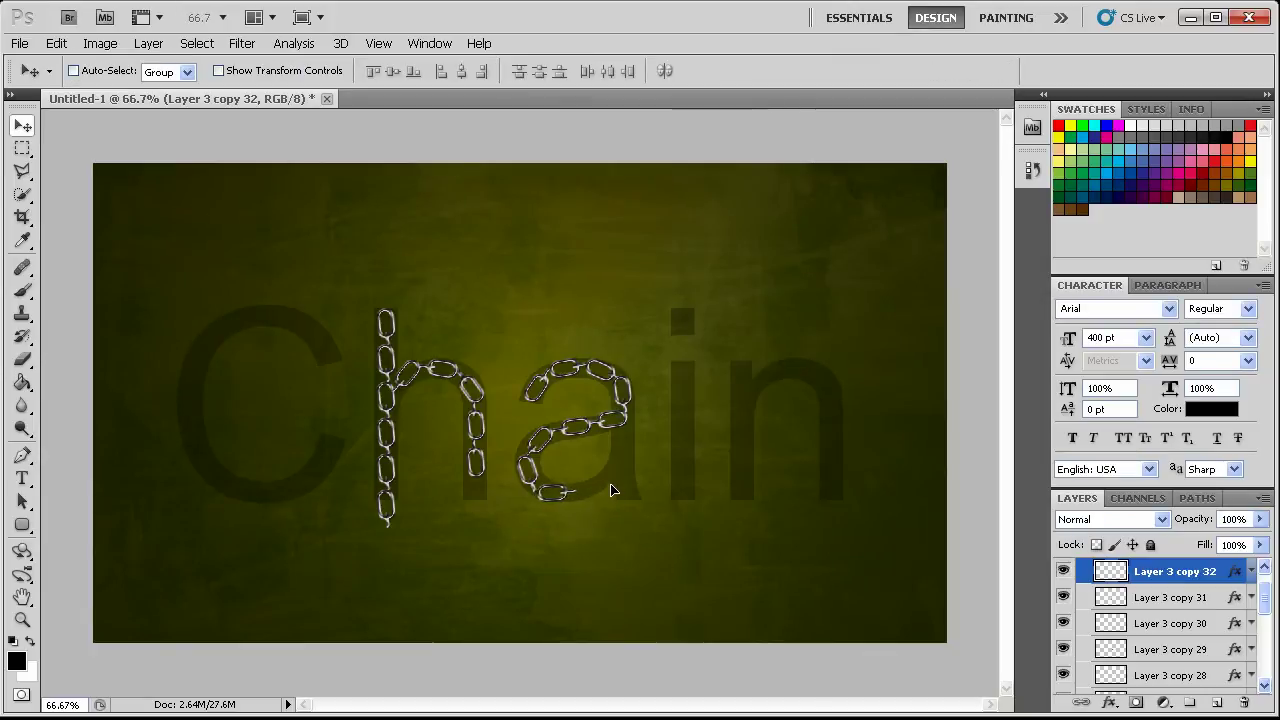
# Duplicate the link, place the copy on the bowl's lower-right curve, and rotate it about -23°
pyautogui.moveTo(1202, 572); pyautogui.dragTo(1217, 702)
pyautogui.moveTo(560, 474); pyautogui.dragTo(649, 431)
pyautogui.hotkey('ctrl', 't')
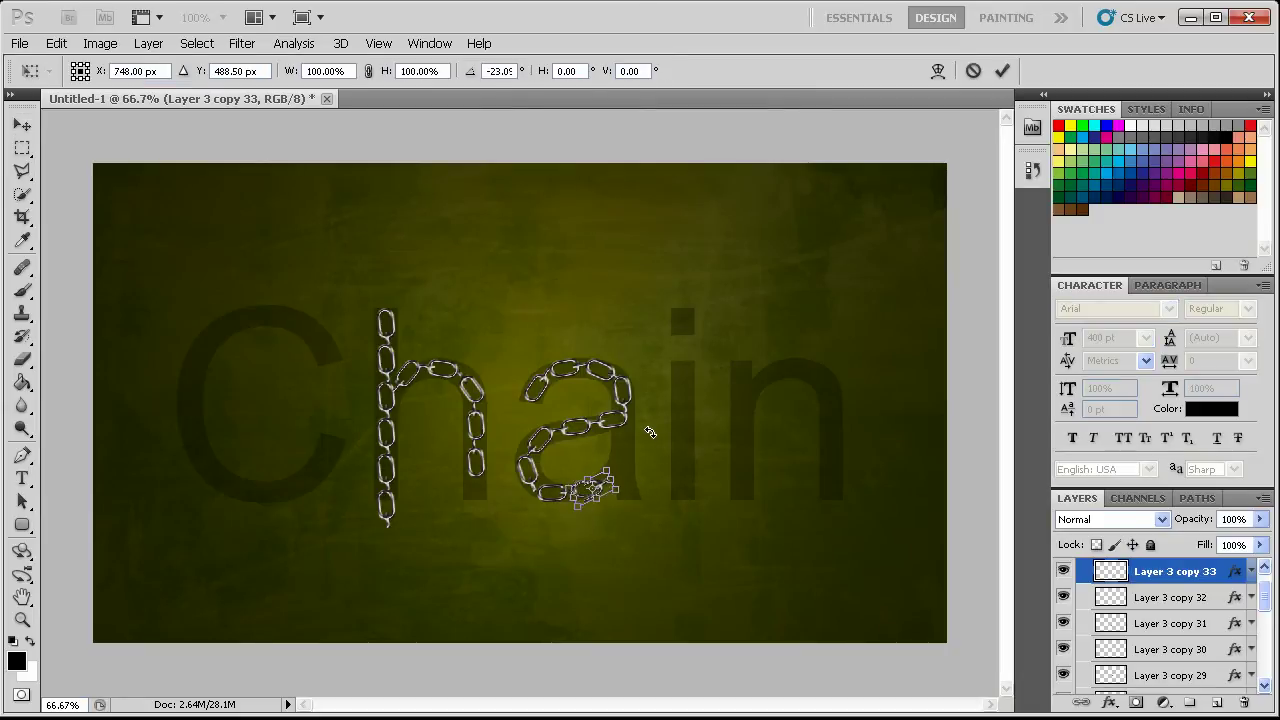
pyautogui.press('Return')
pyautogui.moveTo(643, 493); pyautogui.dragTo(639, 486)
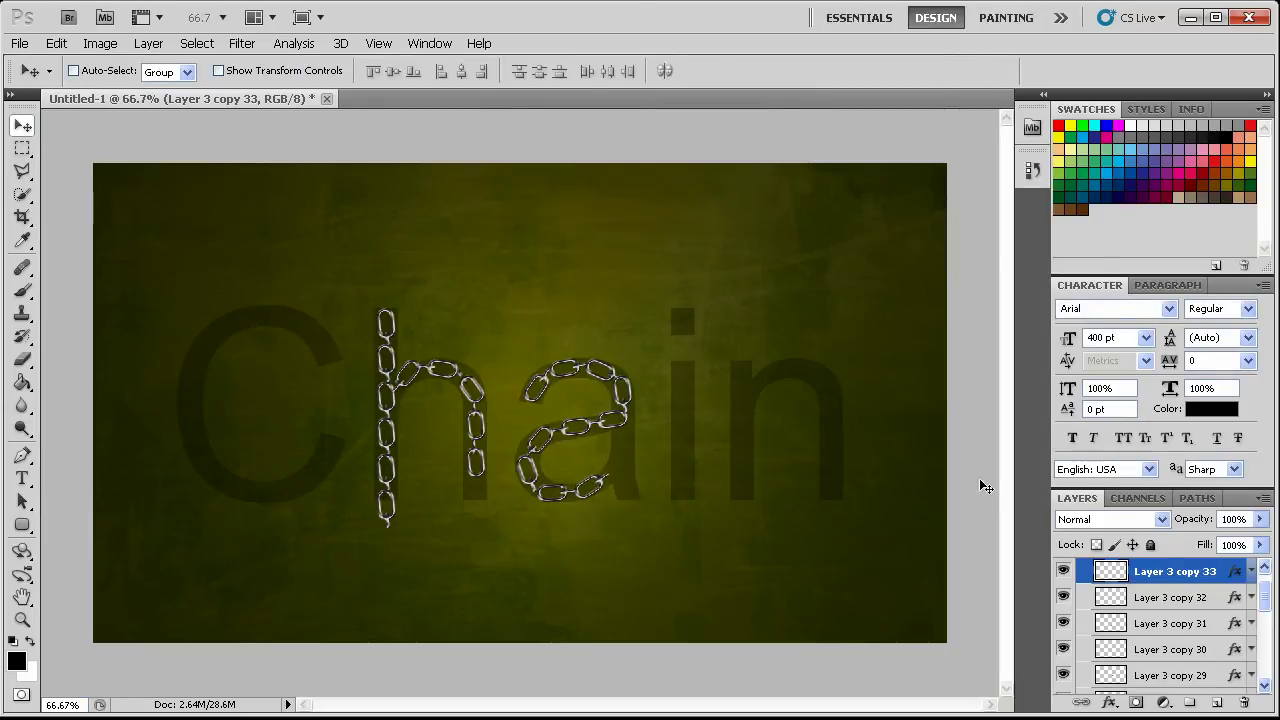
# Duplicate the link, move the copy up to the lower part of the a's right stem, and rotate it nearly upright
pyautogui.moveTo(1146, 587); pyautogui.dragTo(1217, 702)
pyautogui.moveTo(656, 492); pyautogui.dragTo(663, 426)
pyautogui.hotkey('ctrl', 't')
pyautogui.press('Return')
pyautogui.moveTo(682, 475); pyautogui.dragTo(676, 471)
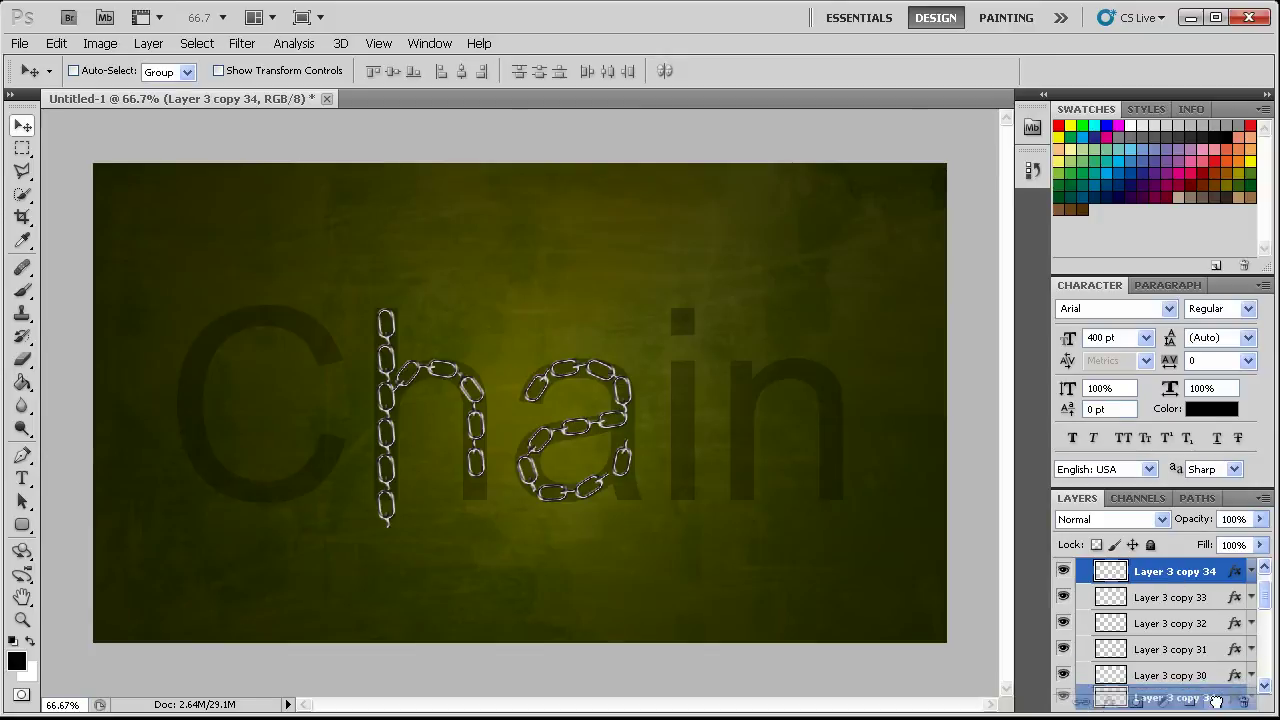
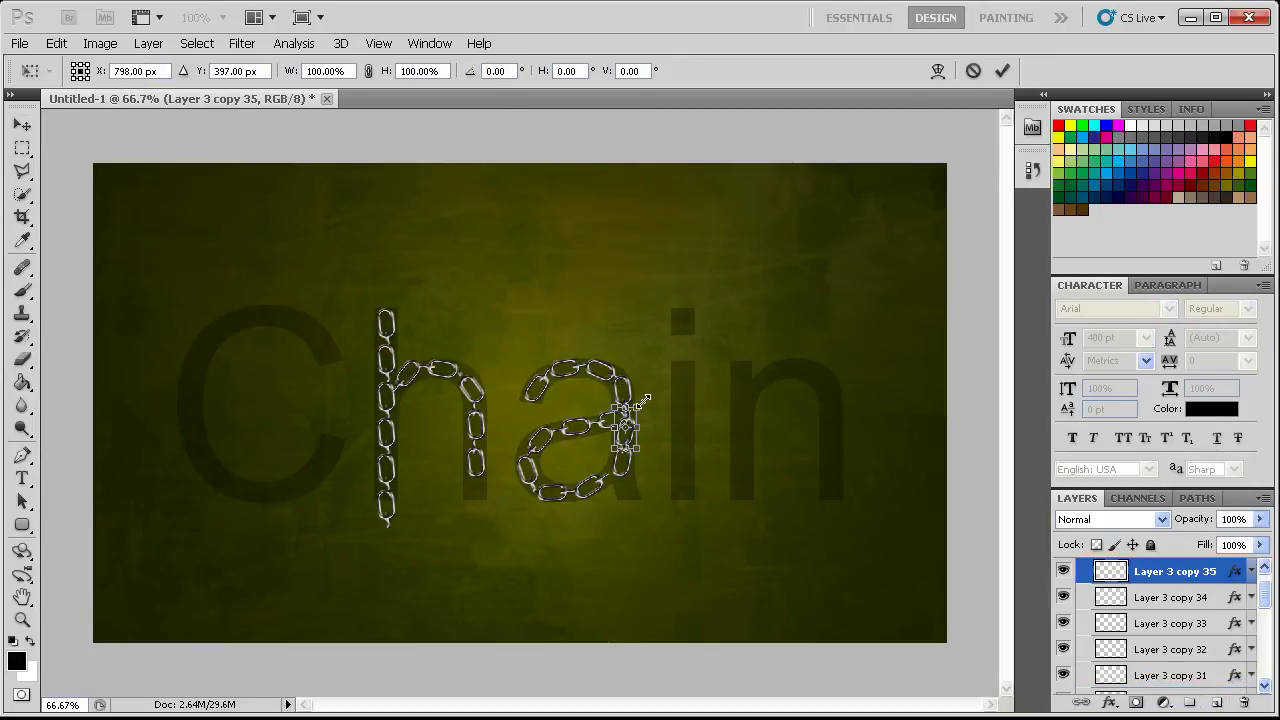
# Shrink the new Layer 3 copy 35 link and fit it into the gap in the a's right stem
pyautogui.press('Return')
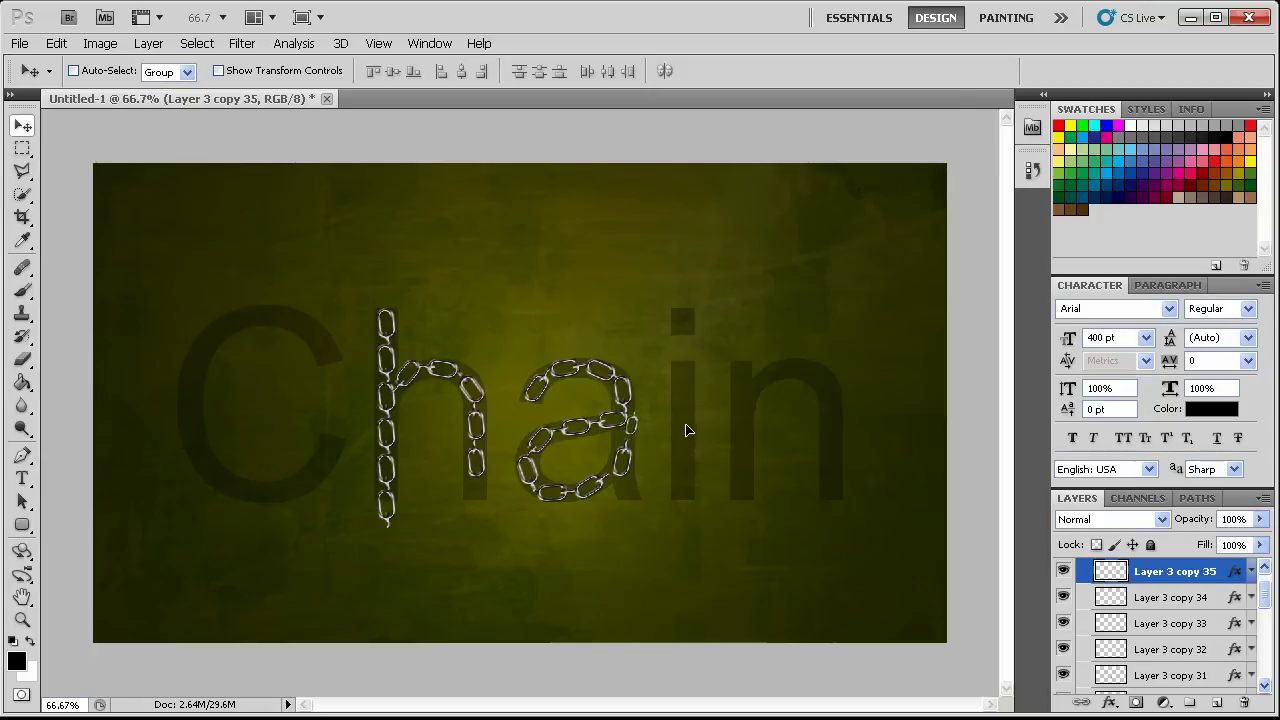
pyautogui.hotkey('ctrl', 't')
pyautogui.press('Return')
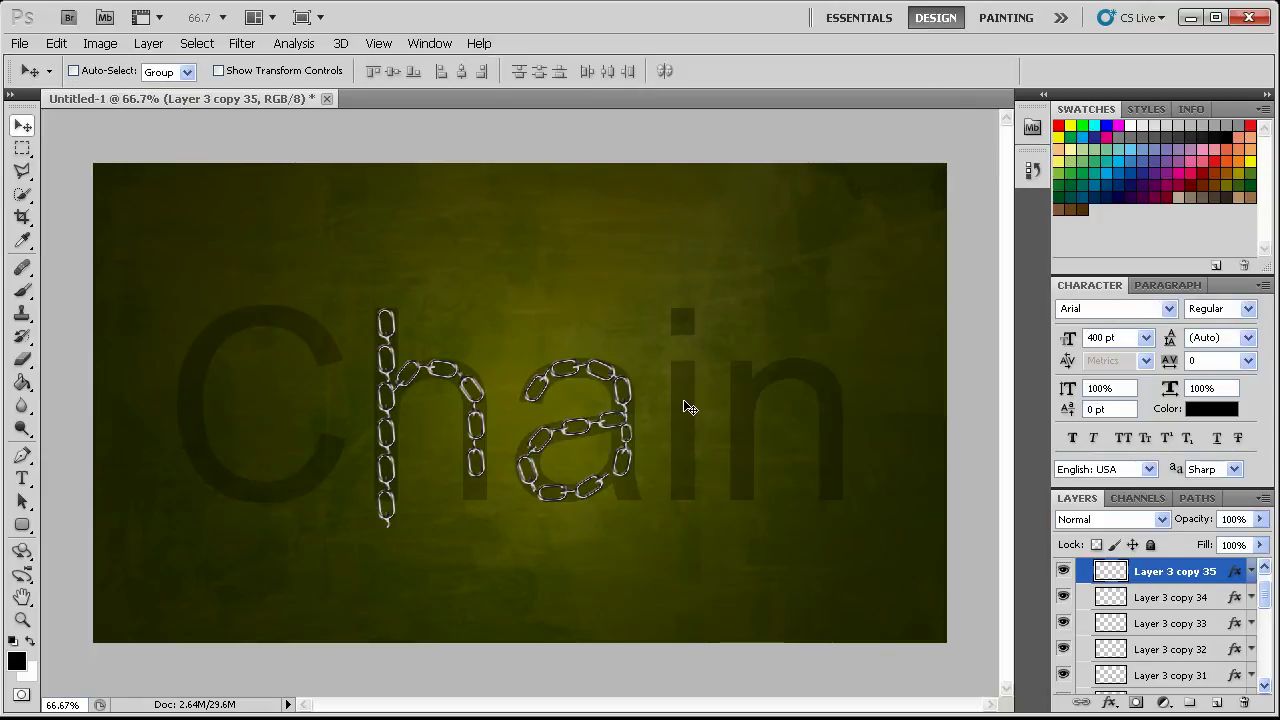
# Duplicate the Layer 3 copy 34 link, move the copy to the a's tail, and rotate it about -30°
pyautogui.moveTo(1187, 604); pyautogui.dragTo(1217, 702)
pyautogui.moveTo(628, 462); pyautogui.dragTo(651, 514)
pyautogui.hotkey('ctrl', 't')
pyautogui.moveTo(743, 526); pyautogui.dragTo(677, 457)
pyautogui.press('Return')
pyautogui.hotkey('ctrl', 't')
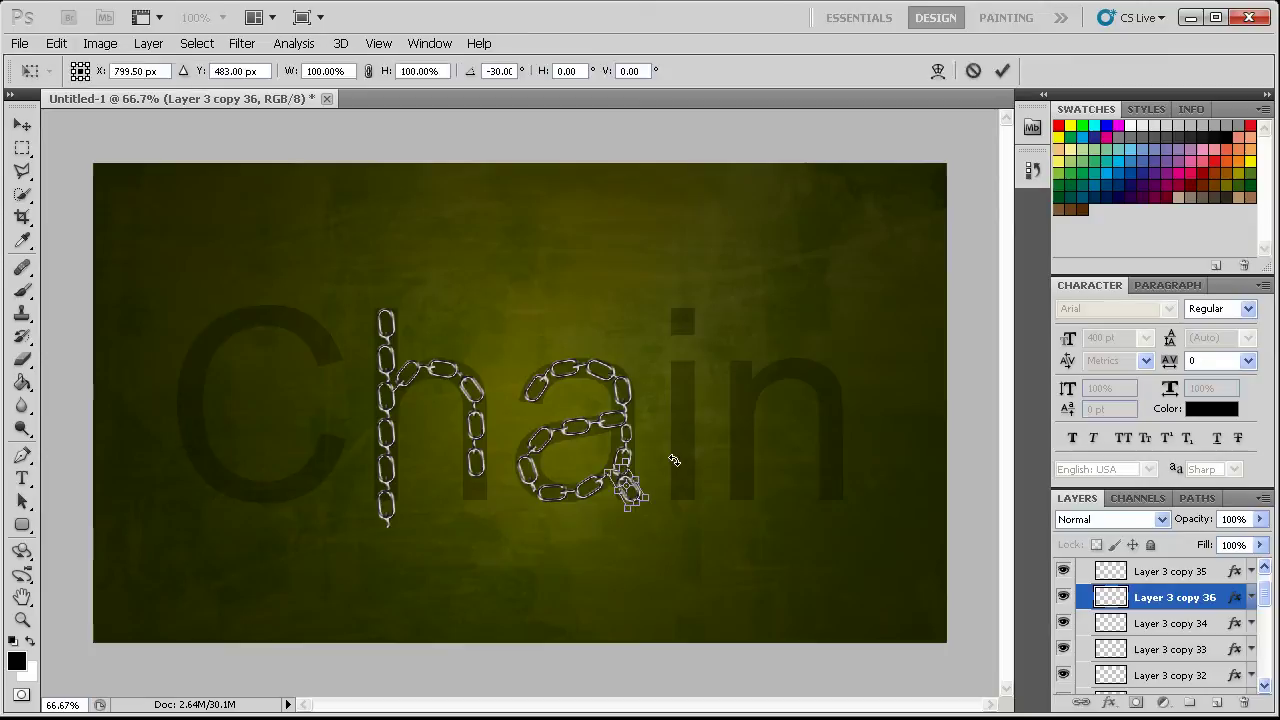
pyautogui.press('Return')
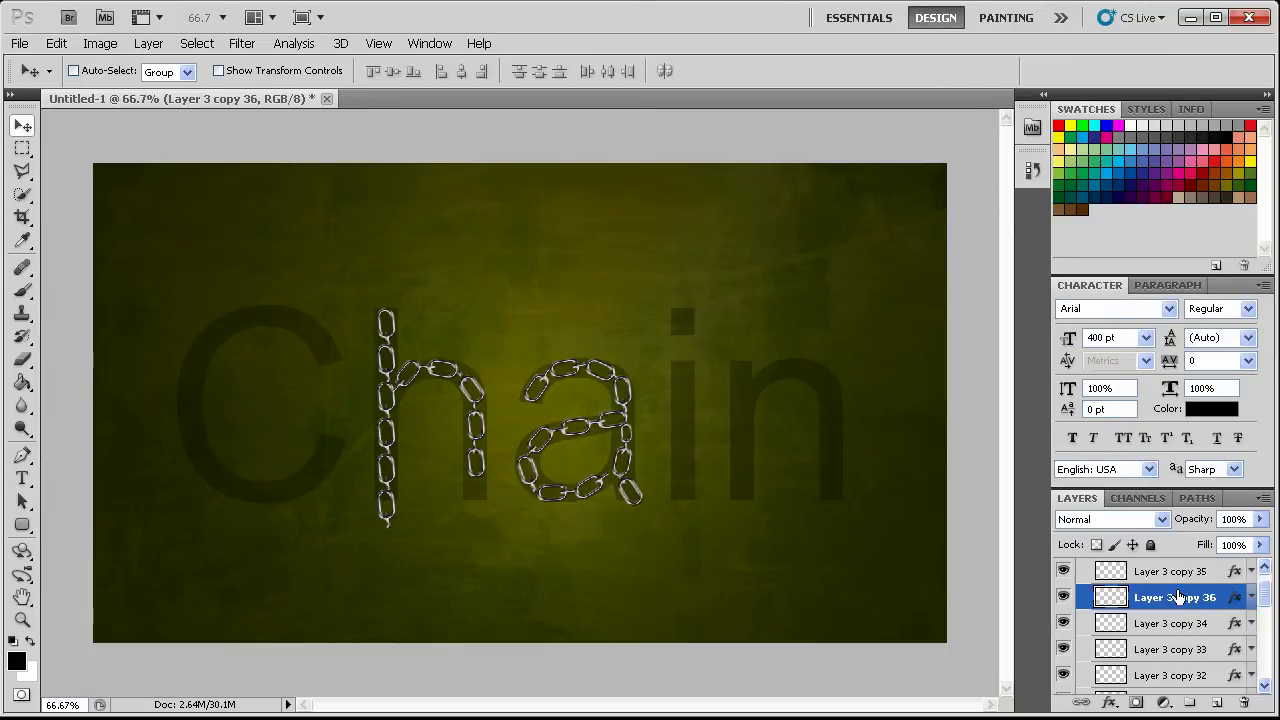
# Create a layer group above the a group and name it i
pyautogui.scroll(1, 1175, 597)
pyautogui.click(1133, 570)
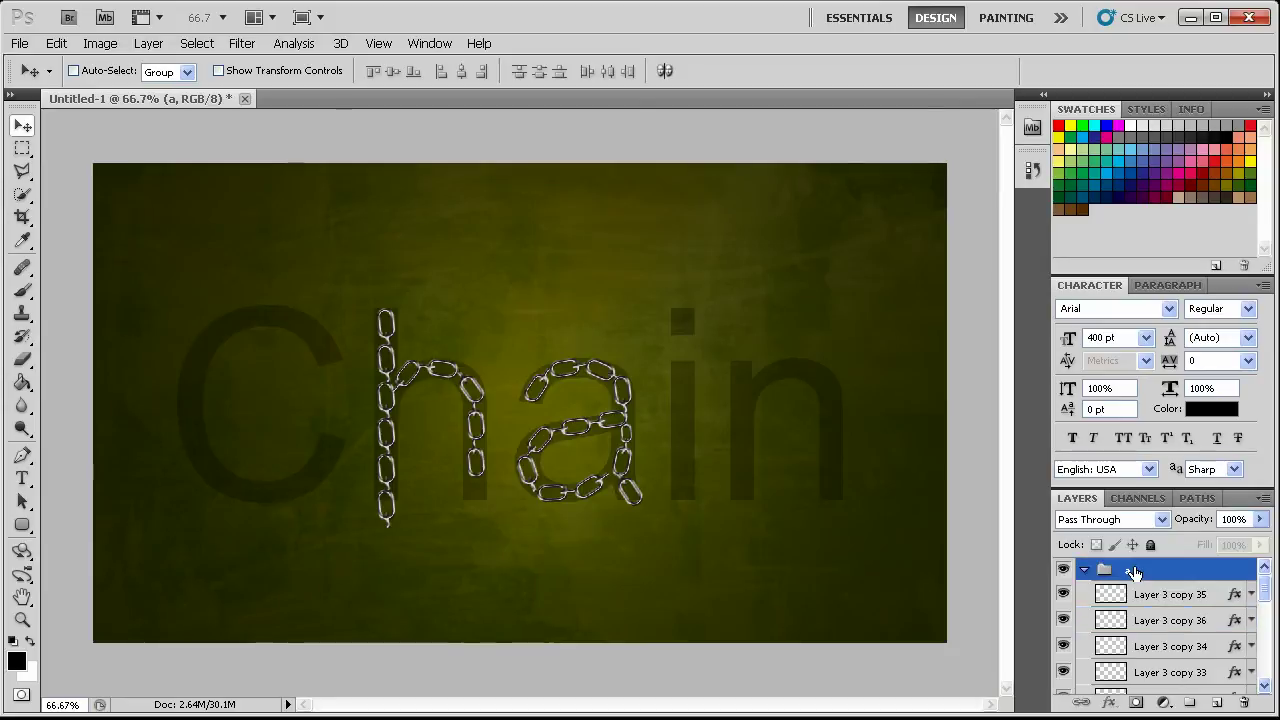
pyautogui.click(1190, 703)
pyautogui.doubleClick(1140, 572)
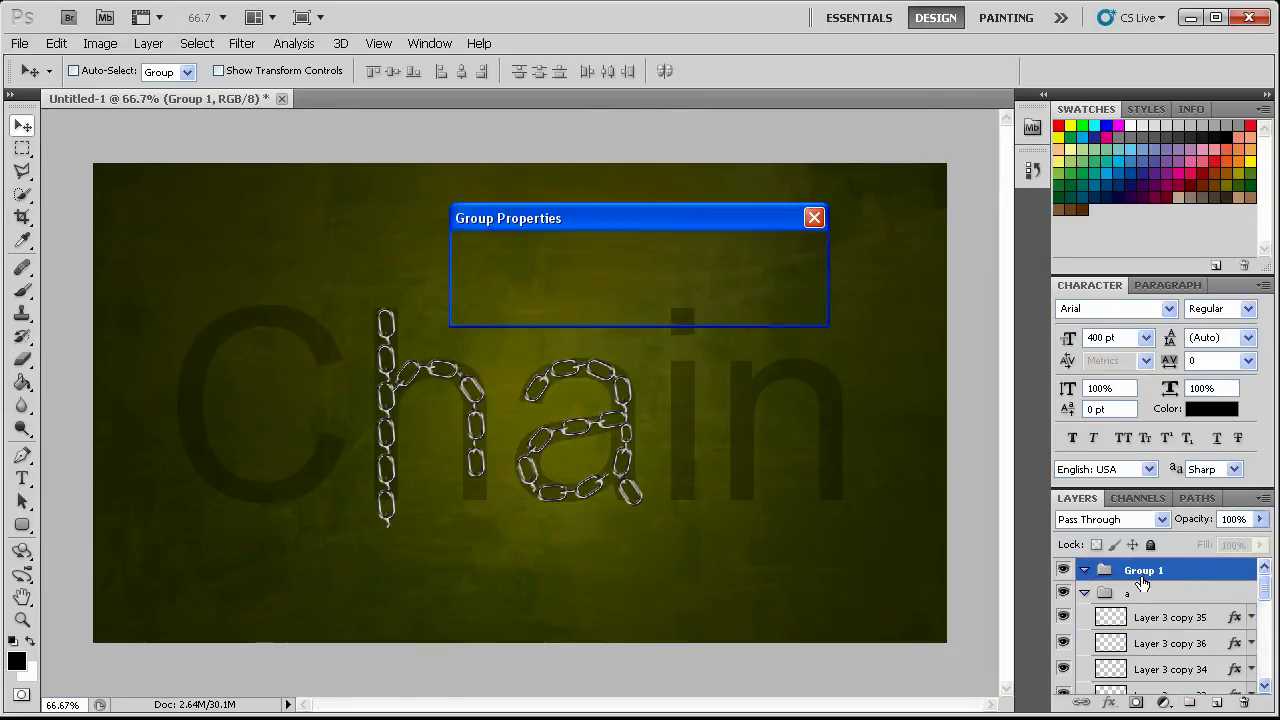
pyautogui.click(779, 280)
pyautogui.doubleClick(1145, 570)
pyautogui.press('BackSpace')
pyautogui.write('i')
pyautogui.press('Return')
# Duplicate the link at the a's tail and move the copy to the foot of the i
pyautogui.click(1163, 620)
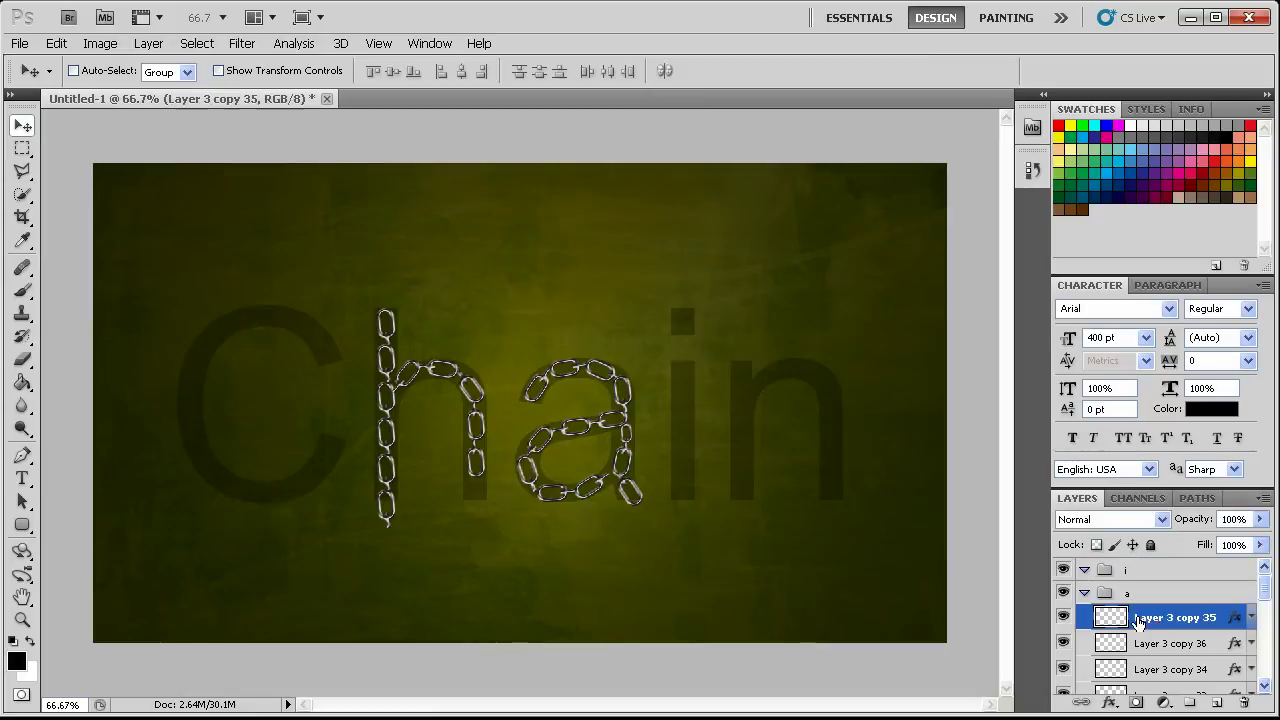
pyautogui.click(1064, 618)
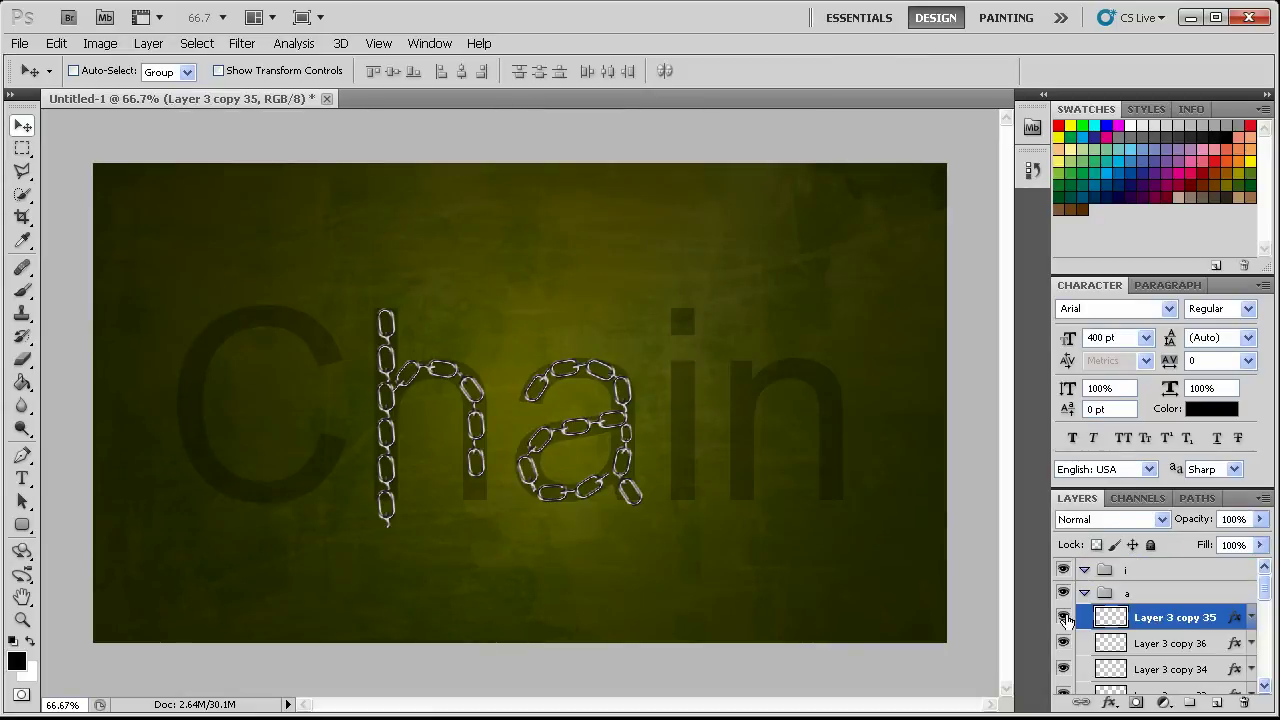
pyautogui.click(1139, 650)
pyautogui.moveTo(1139, 650); pyautogui.dragTo(1216, 702)
pyautogui.moveTo(704, 510); pyautogui.dragTo(750, 505)
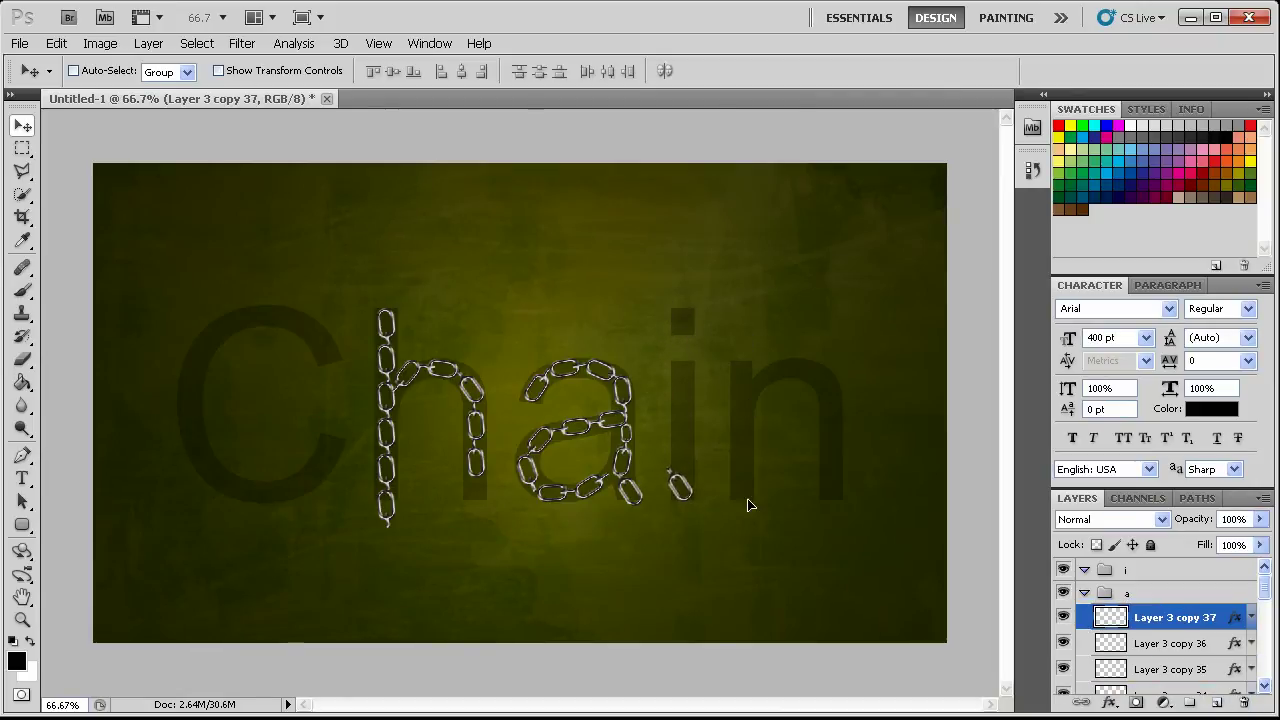
# Rotate the link at the i's foot upright and stack a duplicate of it directly above
pyautogui.hotkey('ctrl', 't')
pyautogui.moveTo(757, 460); pyautogui.dragTo(743, 488)
pyautogui.press('Return')
pyautogui.moveTo(1175, 617); pyautogui.dragTo(1190, 703)
pyautogui.moveTo(723, 520); pyautogui.dragTo(727, 481)
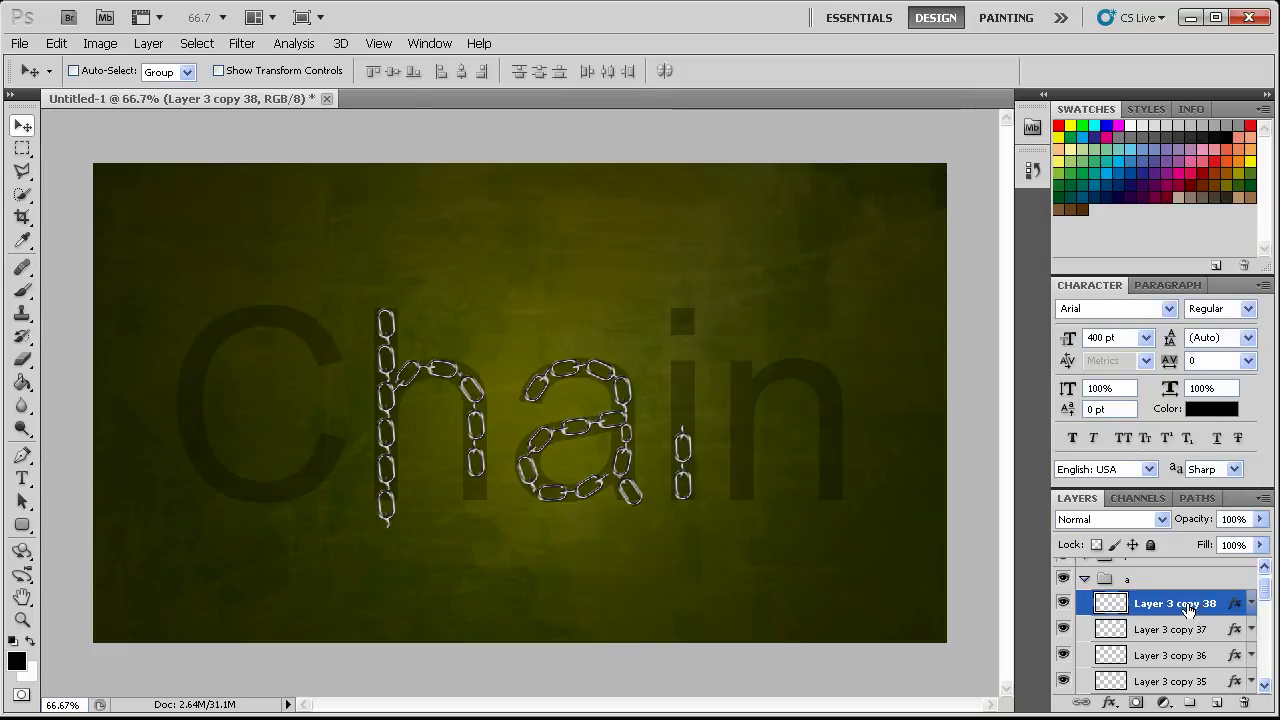
# Move the Layer 3 copy 38 and Layer 3 copy 37 layers into the i group and collapse the a group
pyautogui.click(1063, 634)
pyautogui.click(1170, 629)
pyautogui.keyDown('shift'); pyautogui.click(1170, 603); pyautogui.keyUp('shift')
pyautogui.moveTo(1150, 605); pyautogui.dragTo(1123, 590)
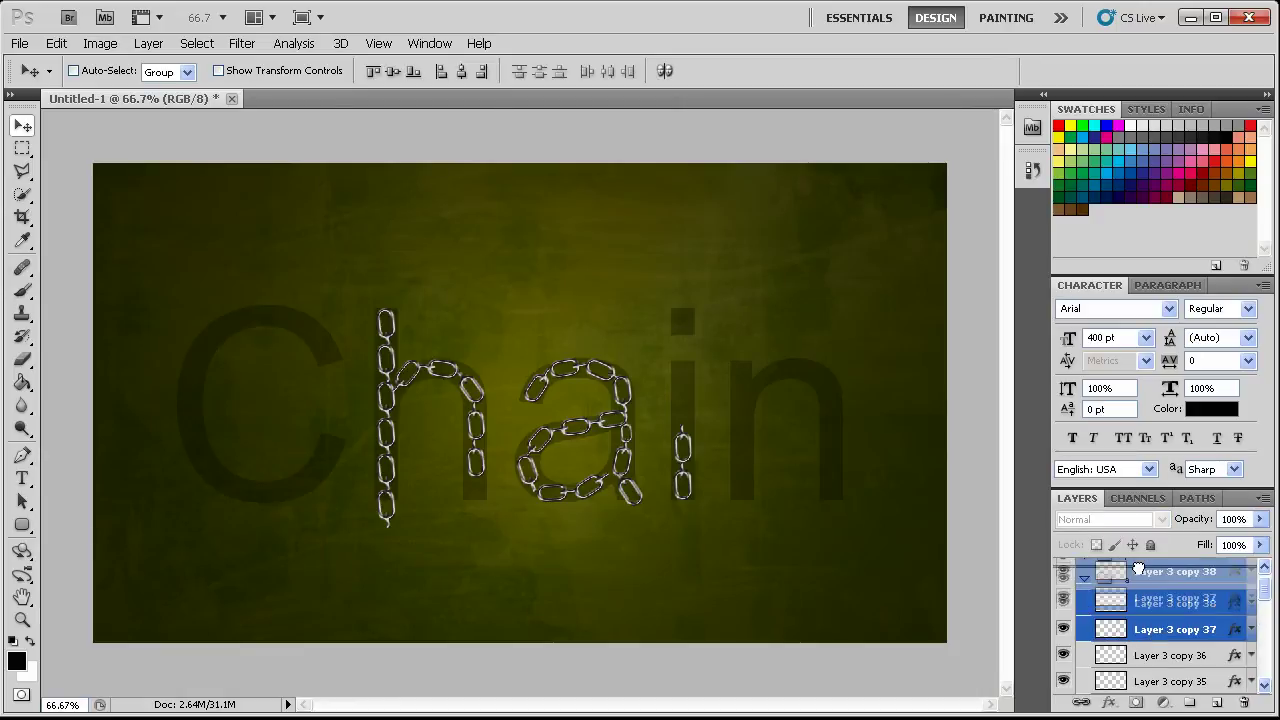
pyautogui.click(1086, 629)
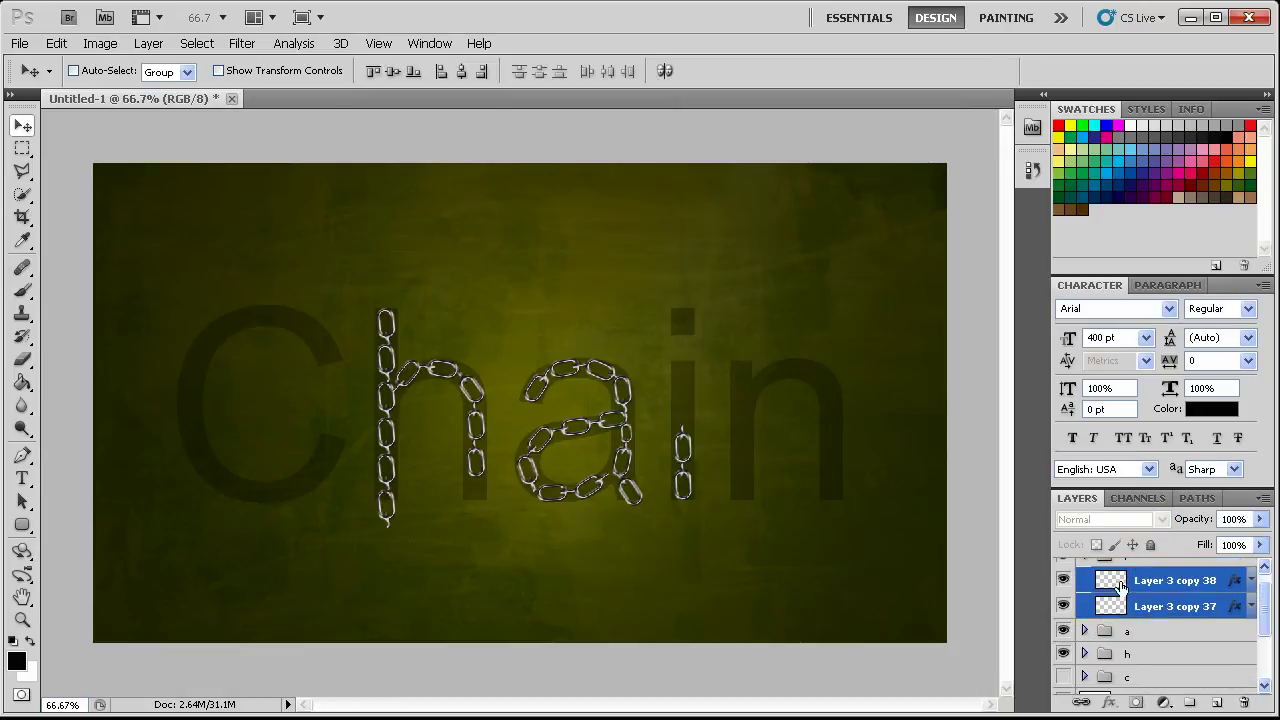
# Duplicate the Layer 3 copy 38 link twice, stacking the copies upward to the top of the i's stem
pyautogui.click(1120, 588)
pyautogui.hotkey('ctrl', 'j')
pyautogui.moveTo(716, 486); pyautogui.dragTo(711, 442)
pyautogui.moveTo(1160, 571); pyautogui.dragTo(1217, 702)
pyautogui.moveTo(786, 478); pyautogui.dragTo(783, 436)
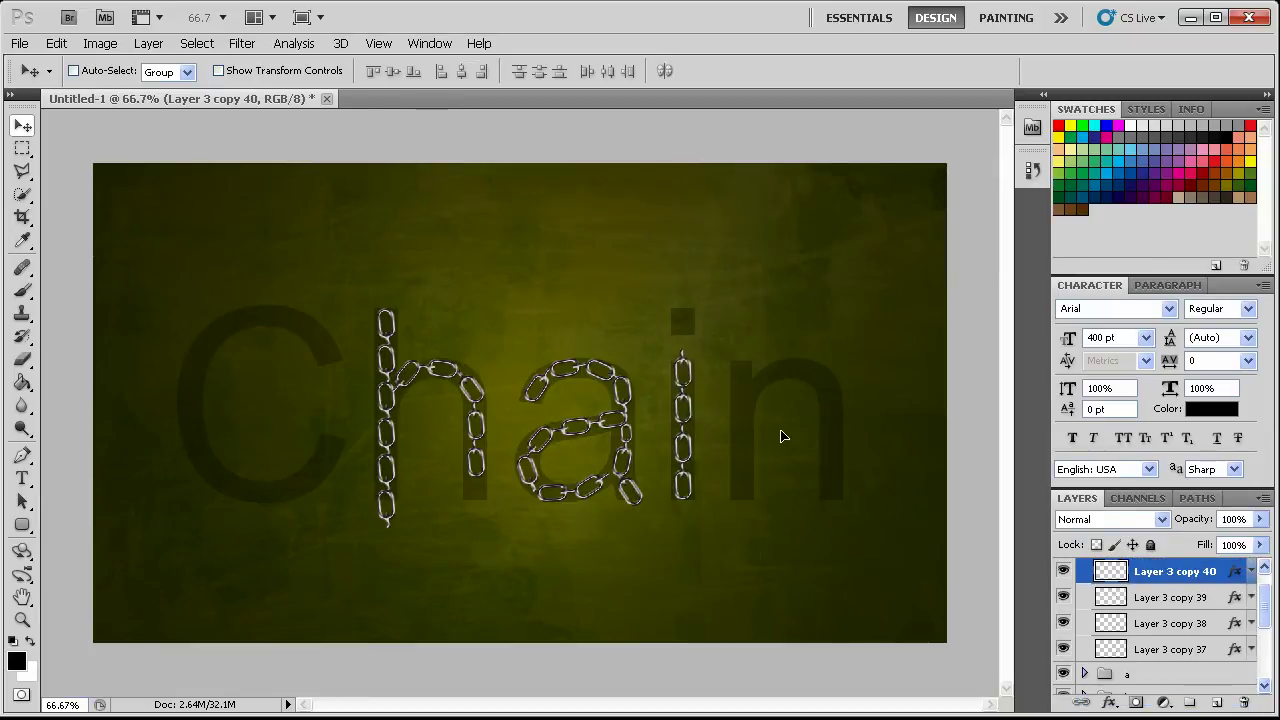
# Rotate the top link of the i's stem by 180° and place a duplicate of it on the i's dot
pyautogui.hotkey('ctrl', 't')
pyautogui.moveTo(760, 331); pyautogui.dragTo(643, 384)
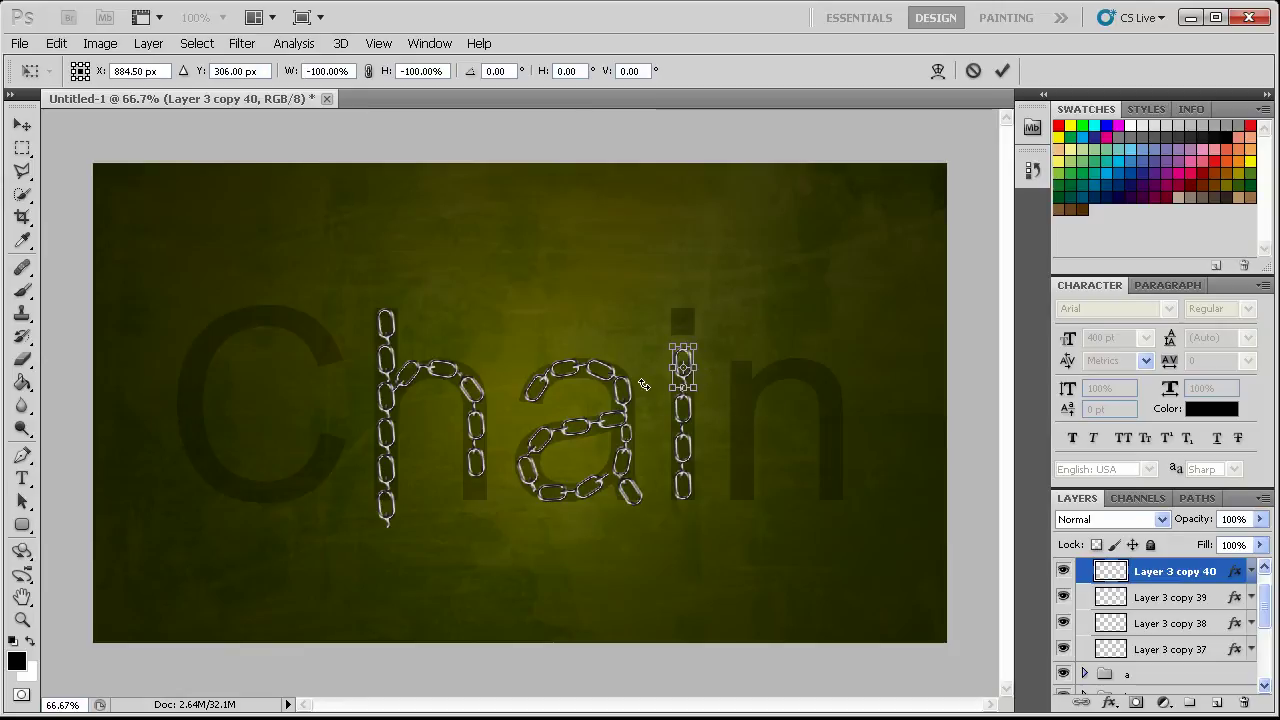
pyautogui.press('Return')
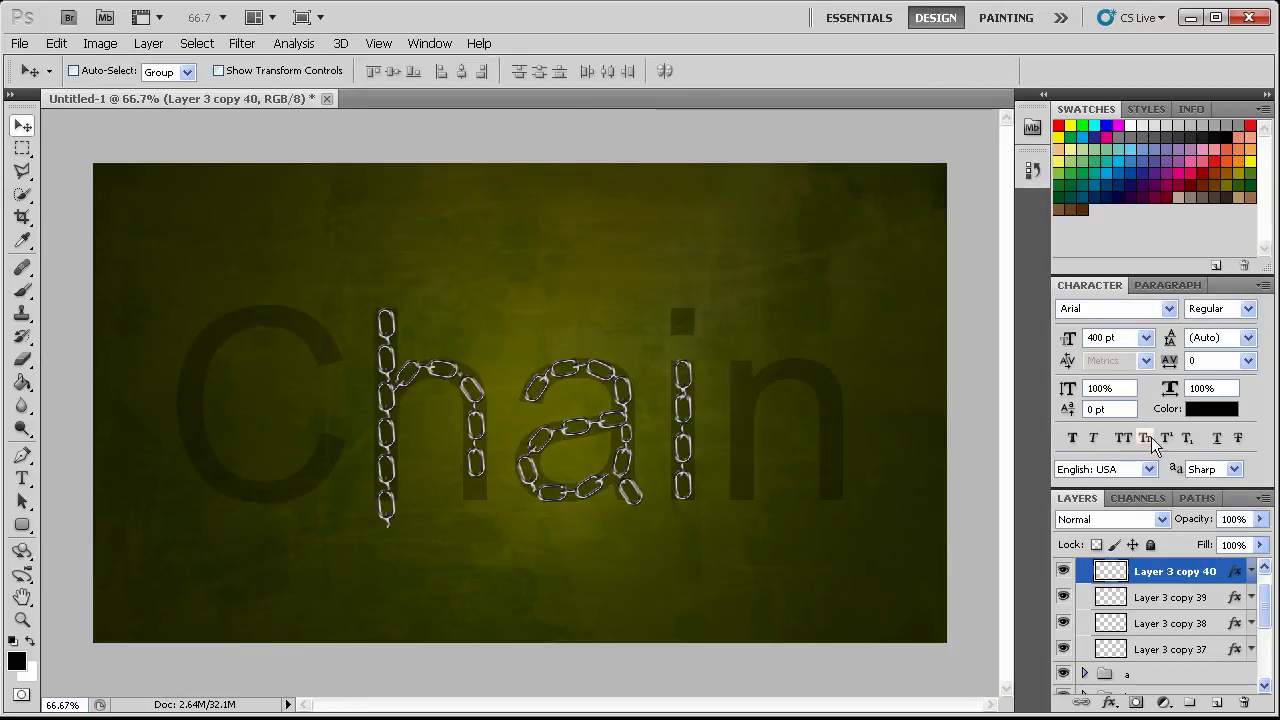
pyautogui.moveTo(1187, 573); pyautogui.dragTo(1215, 700)
pyautogui.moveTo(766, 448); pyautogui.dragTo(764, 405)
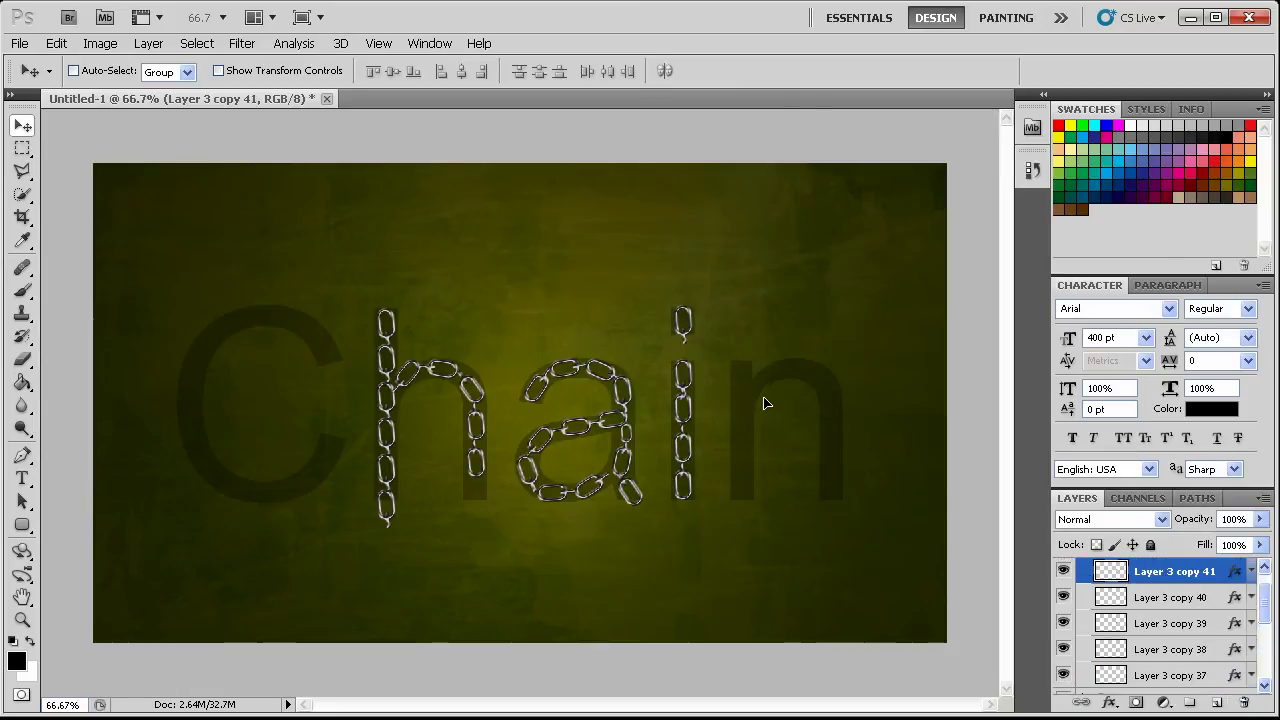
# Create a layer group above the i group and name it n
pyautogui.scroll(1, 1180, 580)
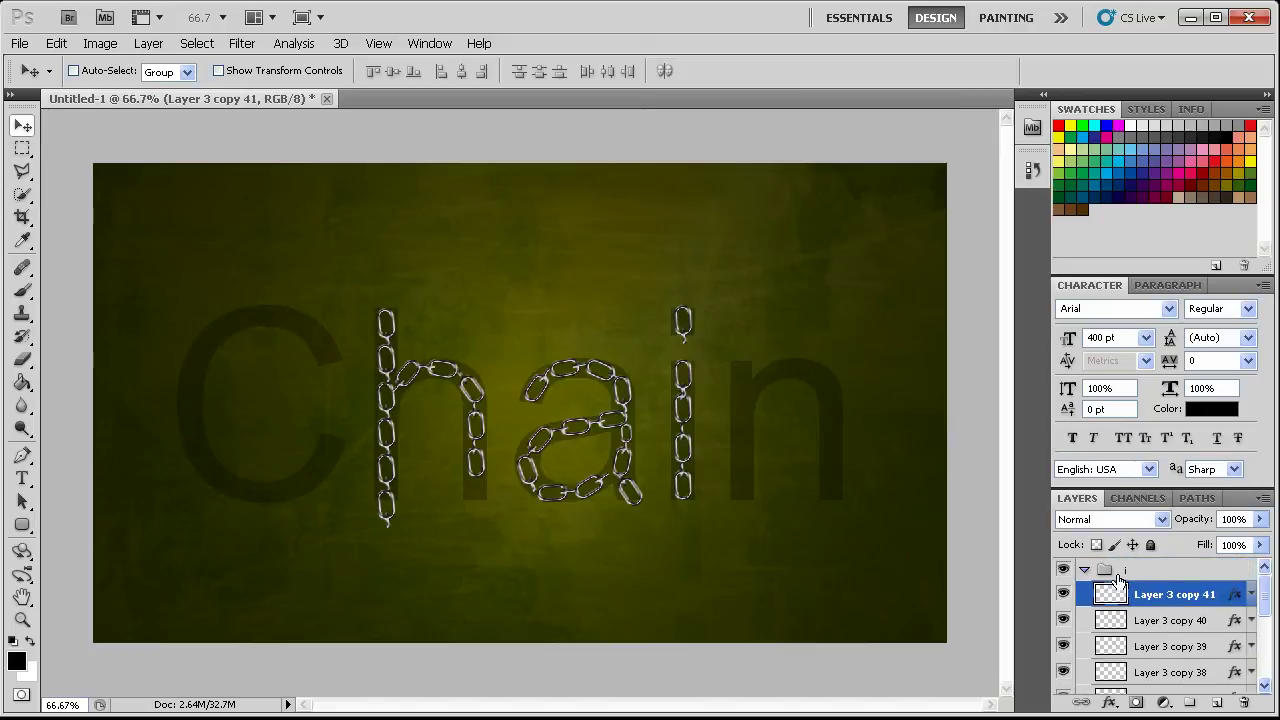
pyautogui.click(1125, 571)
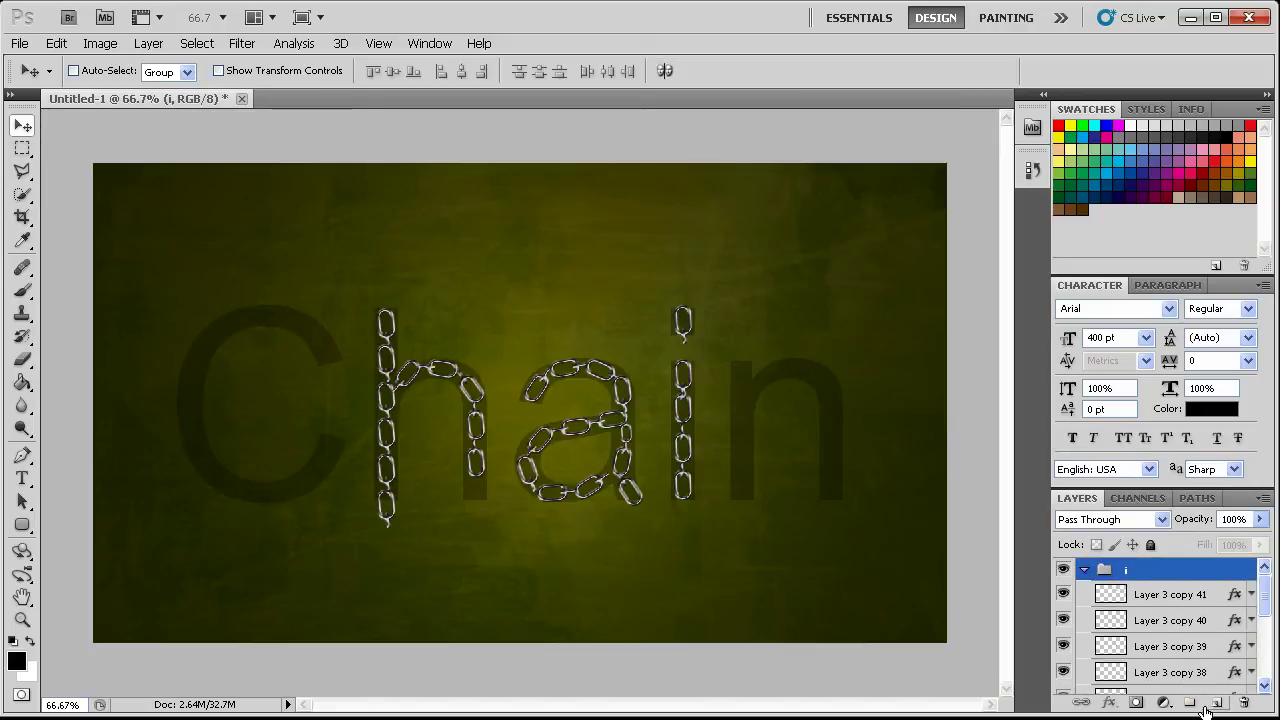
pyautogui.moveTo(1205, 709); pyautogui.dragTo(1190, 703)
pyautogui.doubleClick(1155, 580)
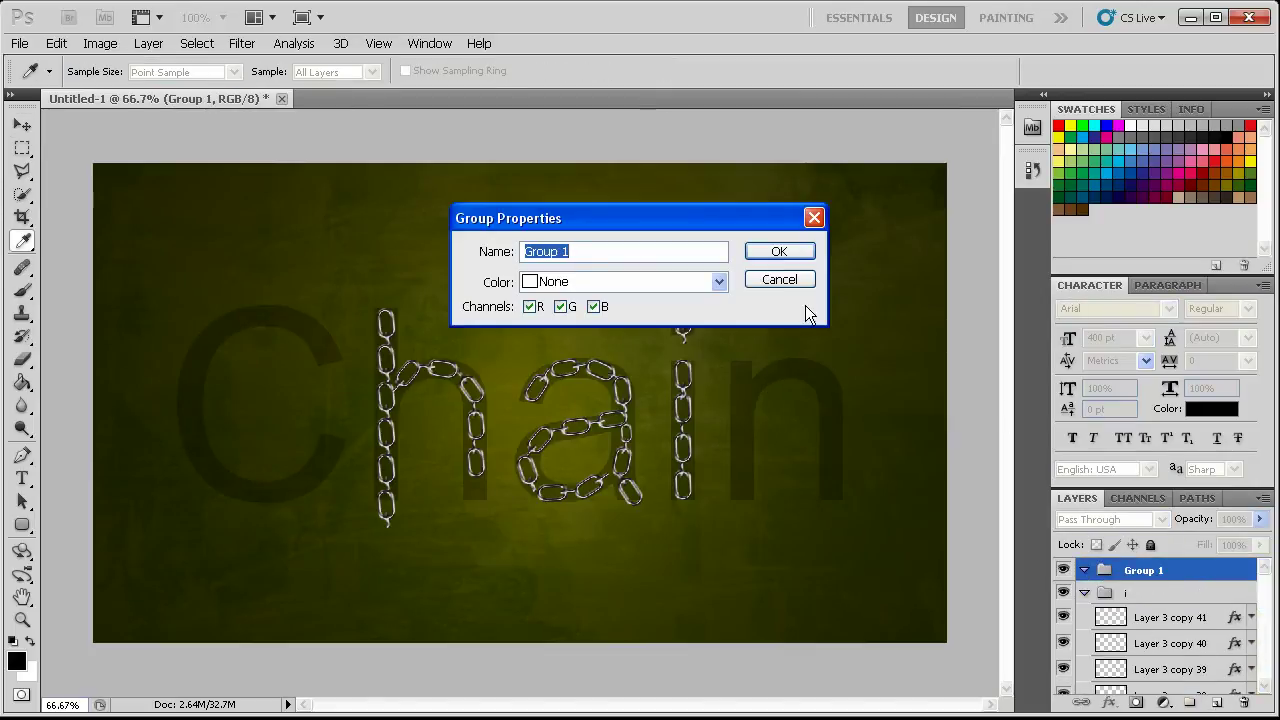
pyautogui.write('n')
pyautogui.press('Return')
# Duplicate the i's dot link, put the copy into the n group, and collapse the i group
pyautogui.press('v')
pyautogui.moveTo(1160, 618); pyautogui.dragTo(1216, 701)
pyautogui.moveTo(1147, 620); pyautogui.dragTo(1131, 593)
pyautogui.click(1080, 619)
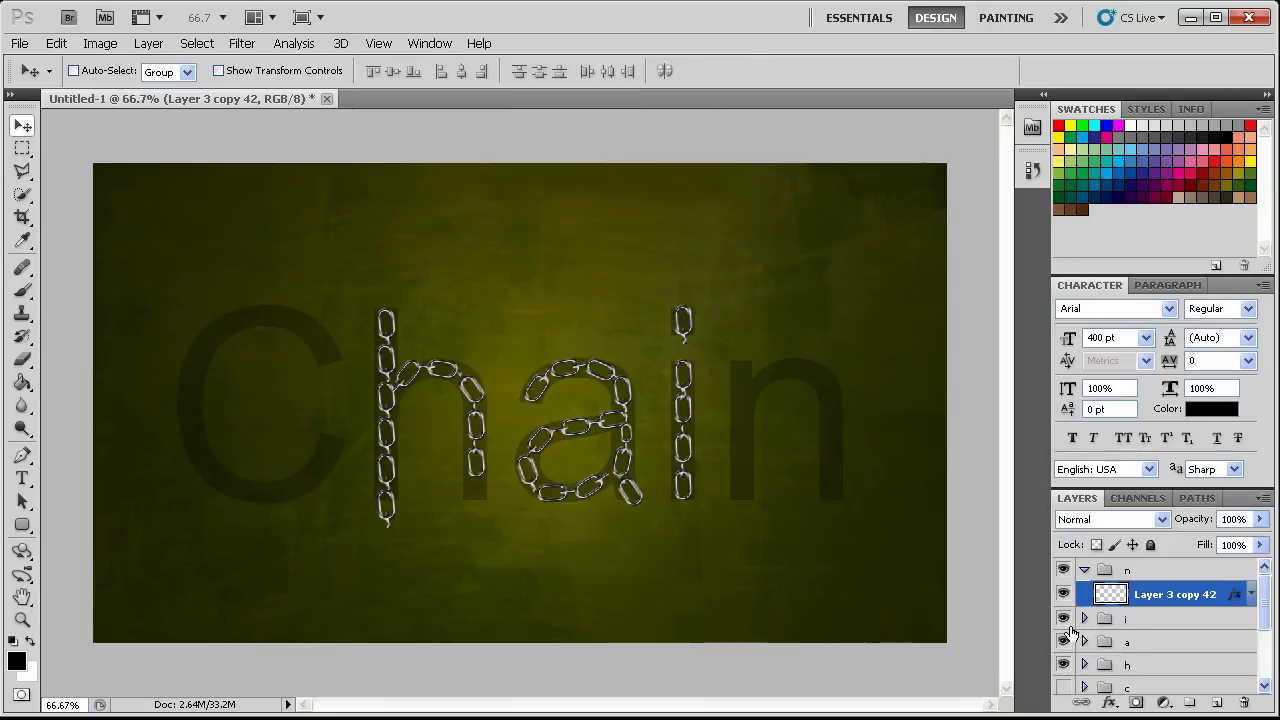
# Hide the i, a and h groups and line up three links down the n's left stem from its top, duplicating the copied link
pyautogui.moveTo(1062, 670); pyautogui.dragTo(1062, 625)
pyautogui.moveTo(684, 324); pyautogui.dragTo(737, 387)
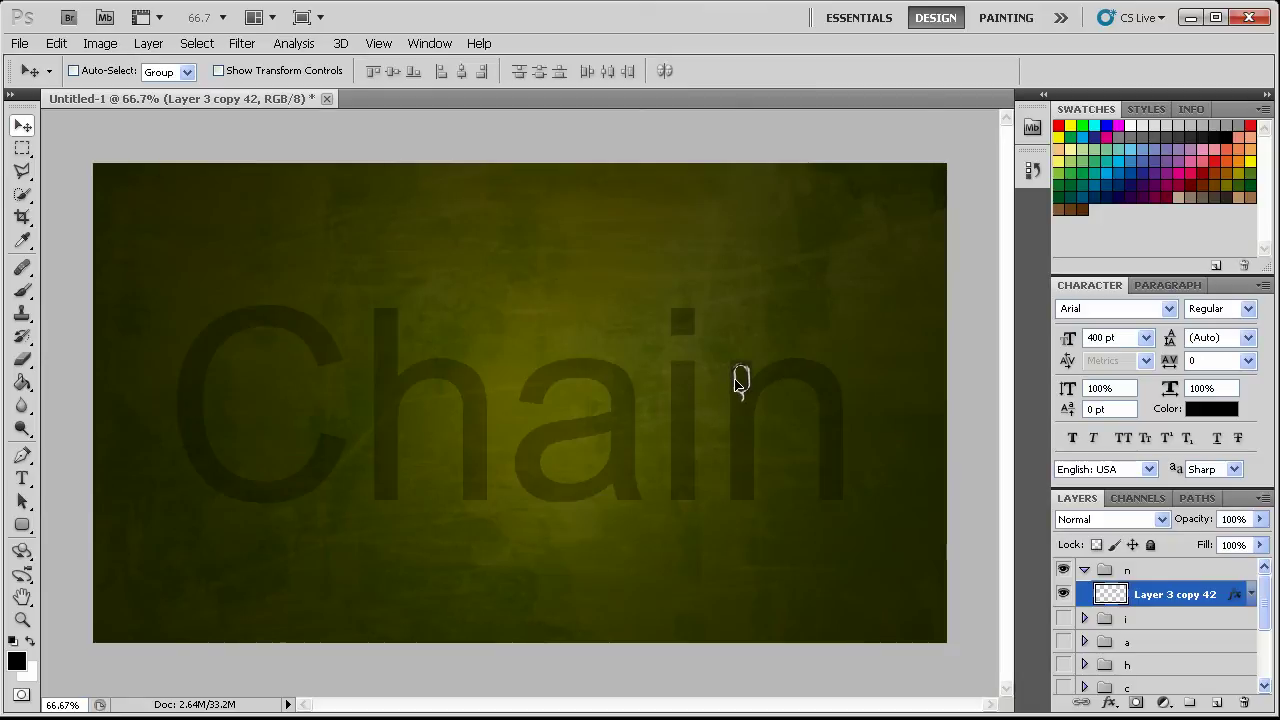
pyautogui.moveTo(1192, 597); pyautogui.dragTo(1217, 702)
pyautogui.moveTo(820, 412); pyautogui.dragTo(815, 448)
pyautogui.moveTo(1150, 590); pyautogui.dragTo(1217, 702)
pyautogui.moveTo(848, 460); pyautogui.dragTo(845, 494)
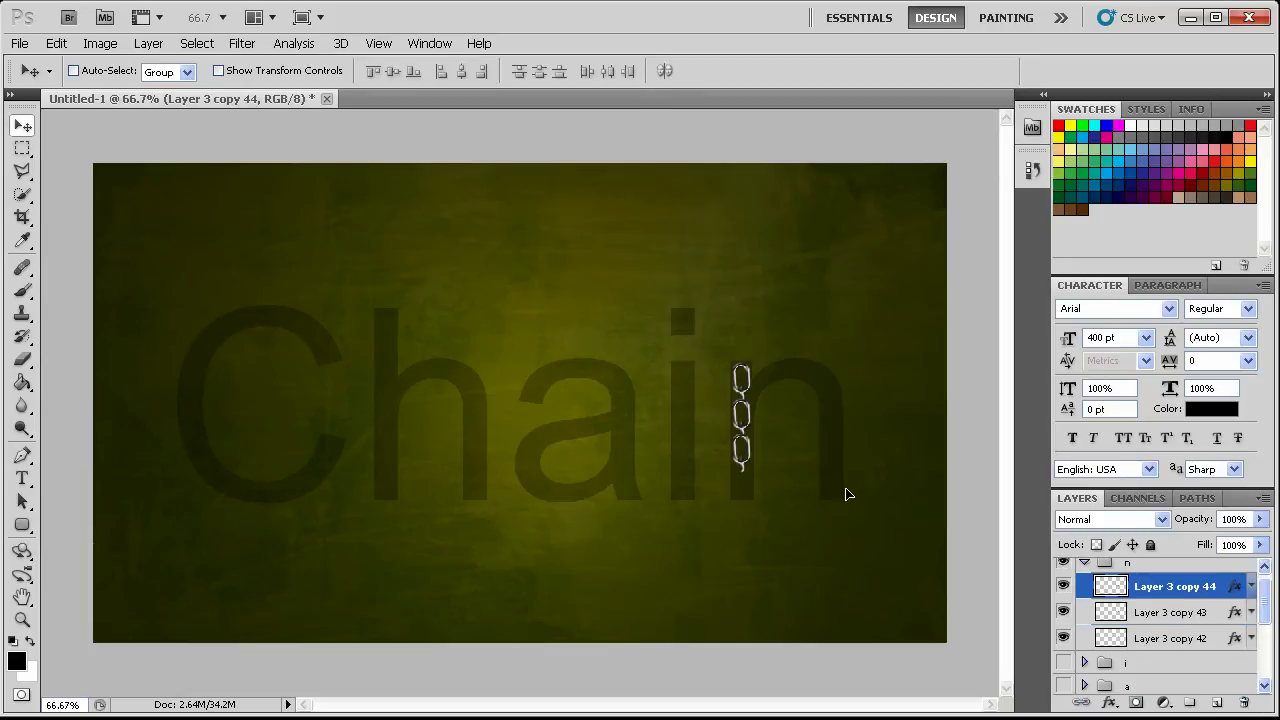
# Duplicate the lowest link to the foot of the n's left stem and rotate the copy 180°
pyautogui.moveTo(1178, 590); pyautogui.dragTo(1217, 702)
pyautogui.moveTo(888, 472); pyautogui.dragTo(890, 510)
pyautogui.hotkey('ctrl', 't')
pyautogui.moveTo(809, 403); pyautogui.dragTo(711, 523)
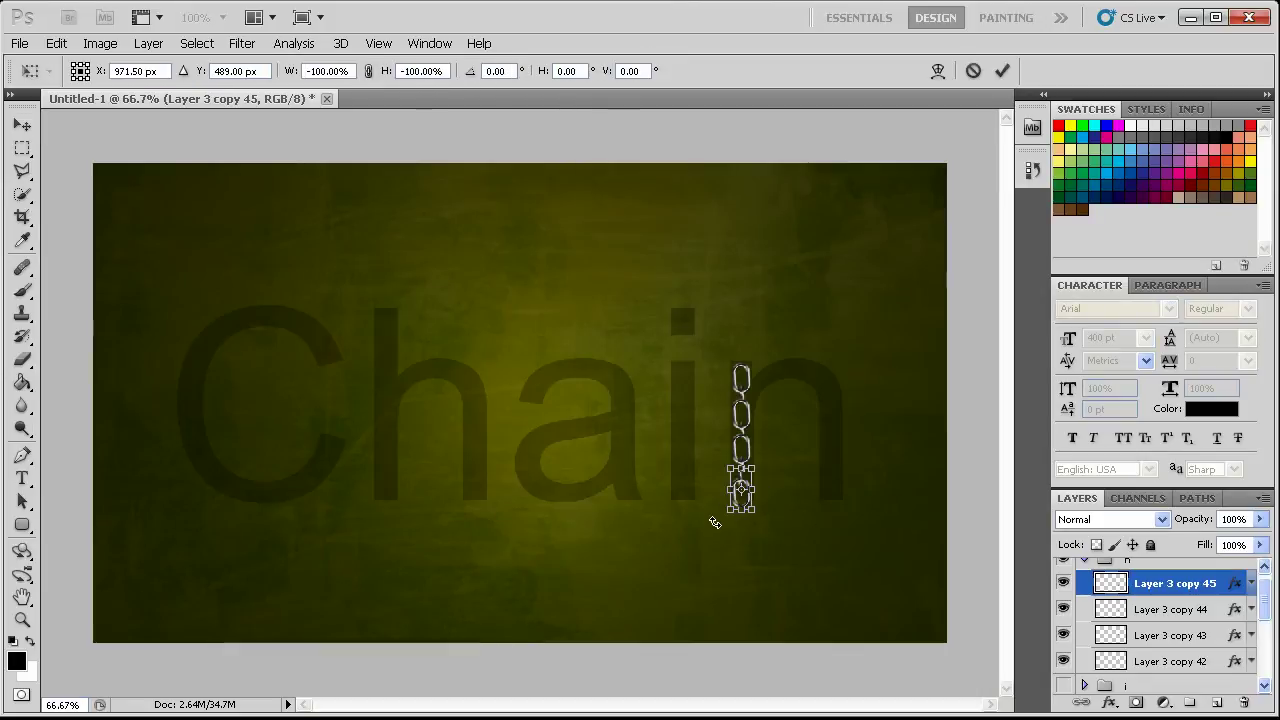
pyautogui.press('Return')
pyautogui.moveTo(813, 512); pyautogui.dragTo(809, 508)
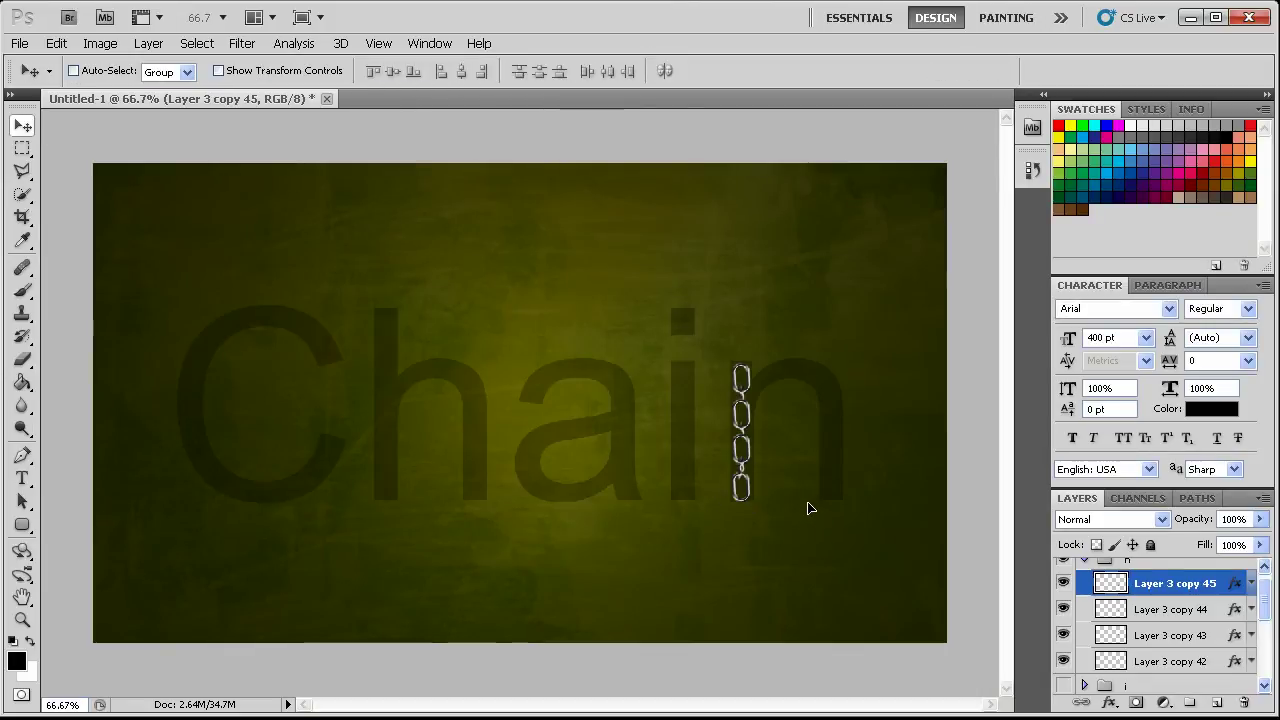
# Duplicate the bottom link, move the copy to the start of the n's arch, and rotate it diagonally
pyautogui.moveTo(1175, 582); pyautogui.dragTo(1217, 702)
pyautogui.moveTo(798, 513); pyautogui.dragTo(752, 360)
pyautogui.hotkey('ctrl', 't')
pyautogui.press('Return')
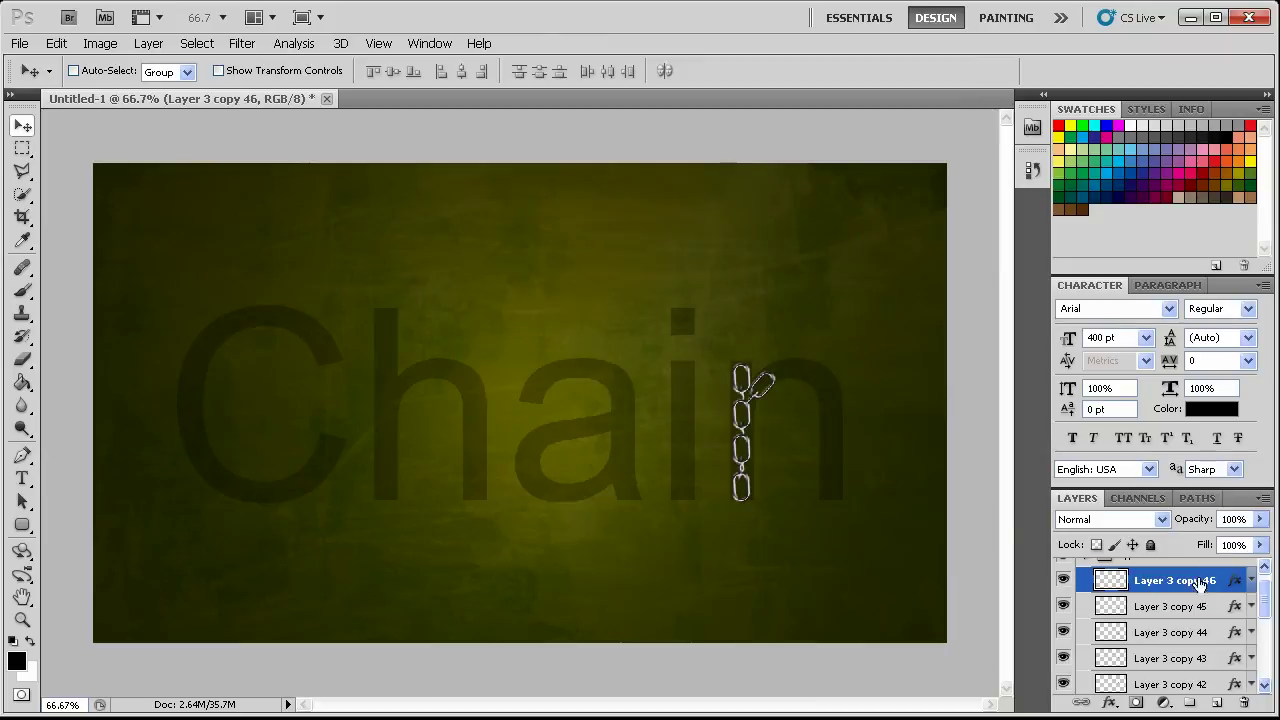
# Duplicate the diagonal link, move the copy to the top of the n's arch, and rotate it nearly horizontal
pyautogui.hotkey('ctrl', 'j')
pyautogui.moveTo(711, 397); pyautogui.dragTo(743, 368)
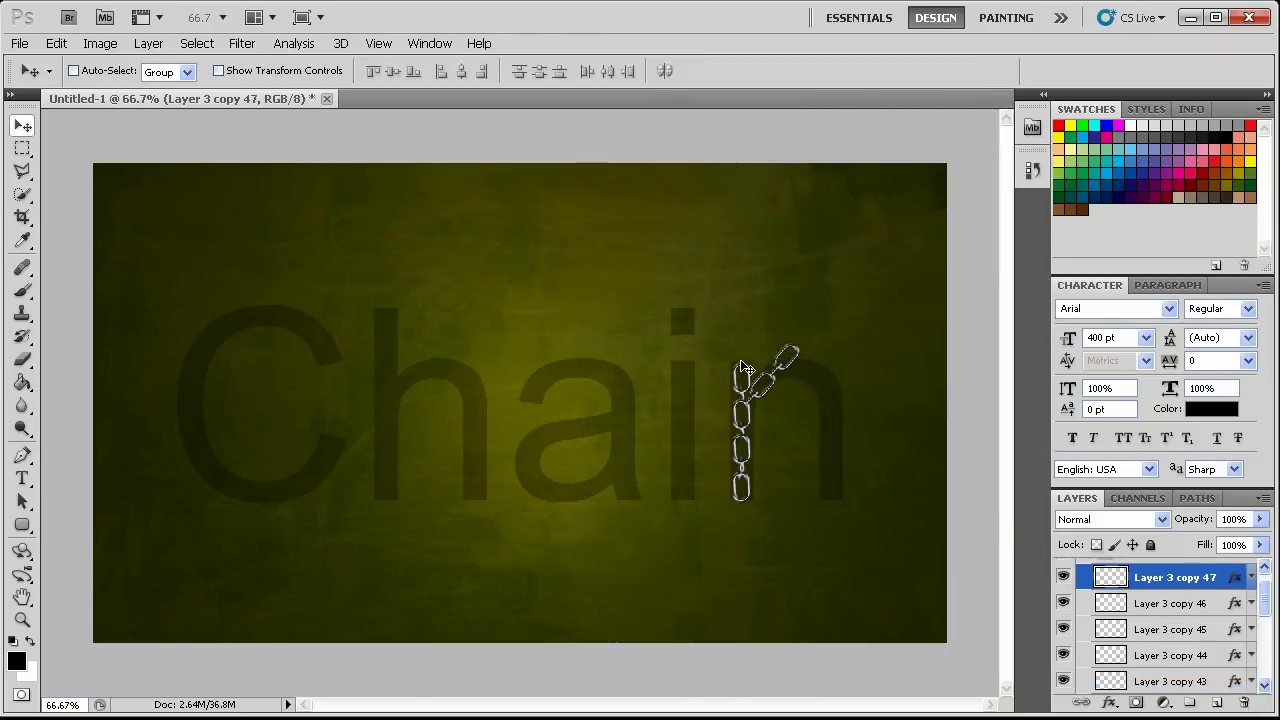
pyautogui.hotkey('ctrl', 't')
pyautogui.moveTo(834, 306); pyautogui.dragTo(826, 386)
pyautogui.press('Return')
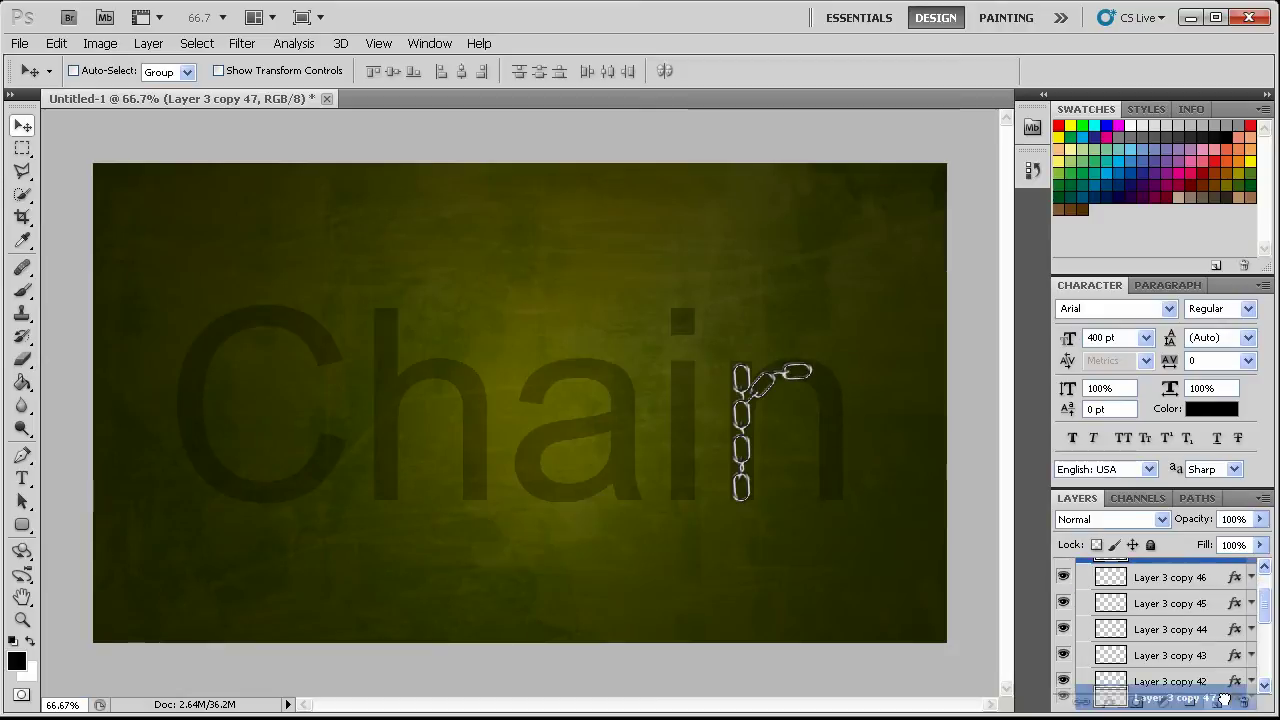
# Duplicate the nearly horizontal link, move the copy to the n's right shoulder, and rotate it to slope downward
pyautogui.hotkey('ctrl', 'j')
pyautogui.moveTo(833, 449); pyautogui.dragTo(866, 457)
pyautogui.hotkey('ctrl', 't')
pyautogui.moveTo(880, 340); pyautogui.dragTo(866, 394)
pyautogui.press('Return')
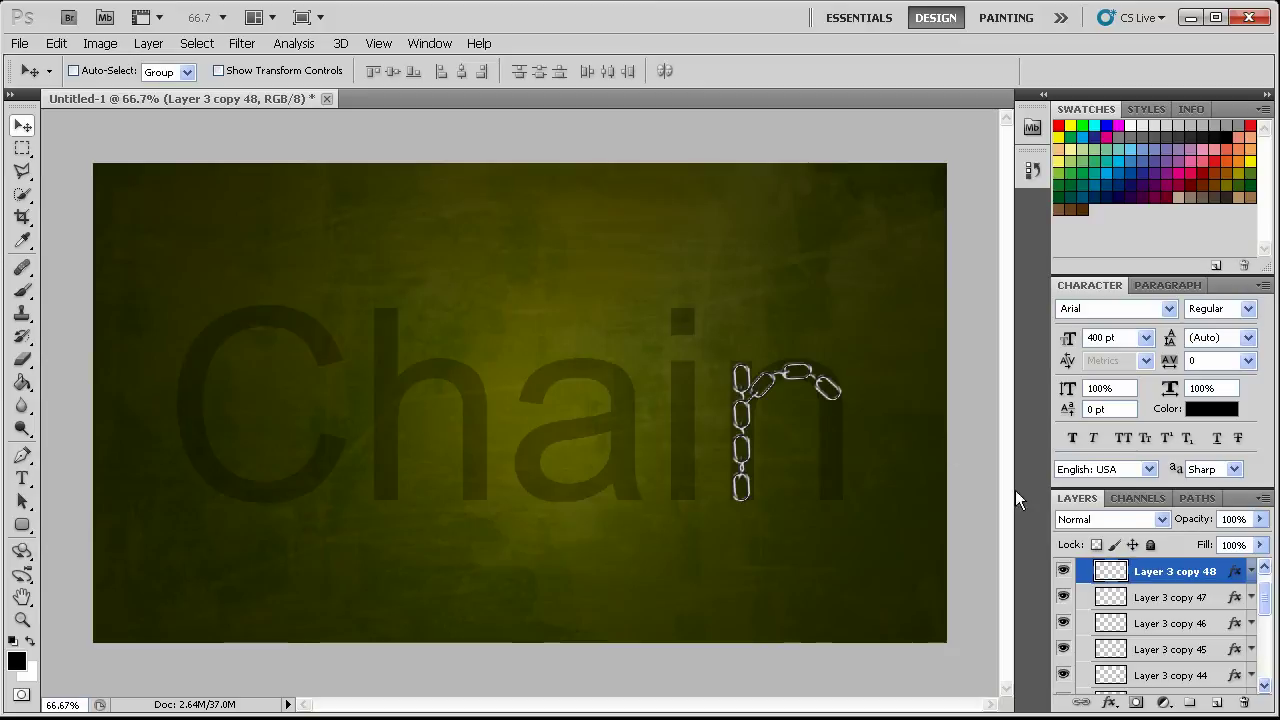
# Duplicate the shoulder link, rotate the copy 45° to upright, and position it at the top of the n's right stem
pyautogui.moveTo(1146, 569); pyautogui.dragTo(1216, 702)
pyautogui.moveTo(881, 422)
pyautogui.mouseDown()
pyautogui.moveTo(887, 451)
pyautogui.moveTo(882, 420)
pyautogui.mouseUp()
pyautogui.hotkey('ctrl', 't')
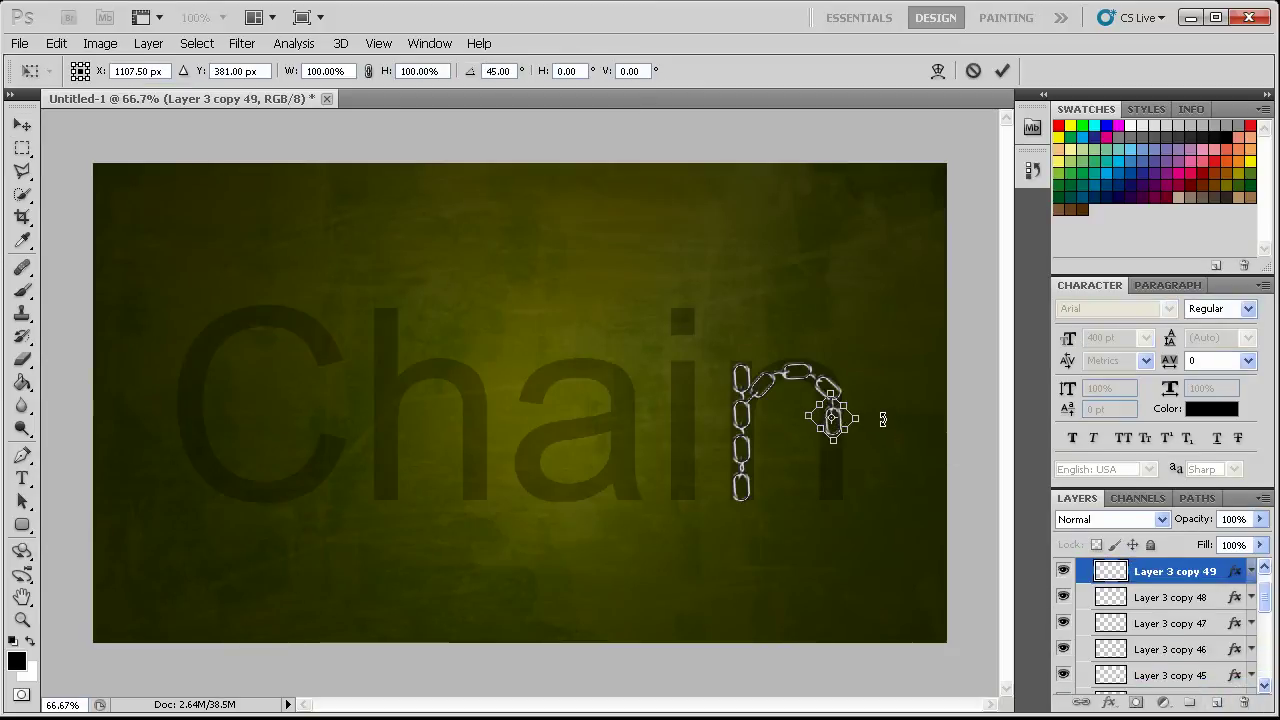
pyautogui.press('Return')
pyautogui.press('Down')
pyautogui.press('Down')
pyautogui.press('Down')
pyautogui.press('Down')
pyautogui.press('Down')
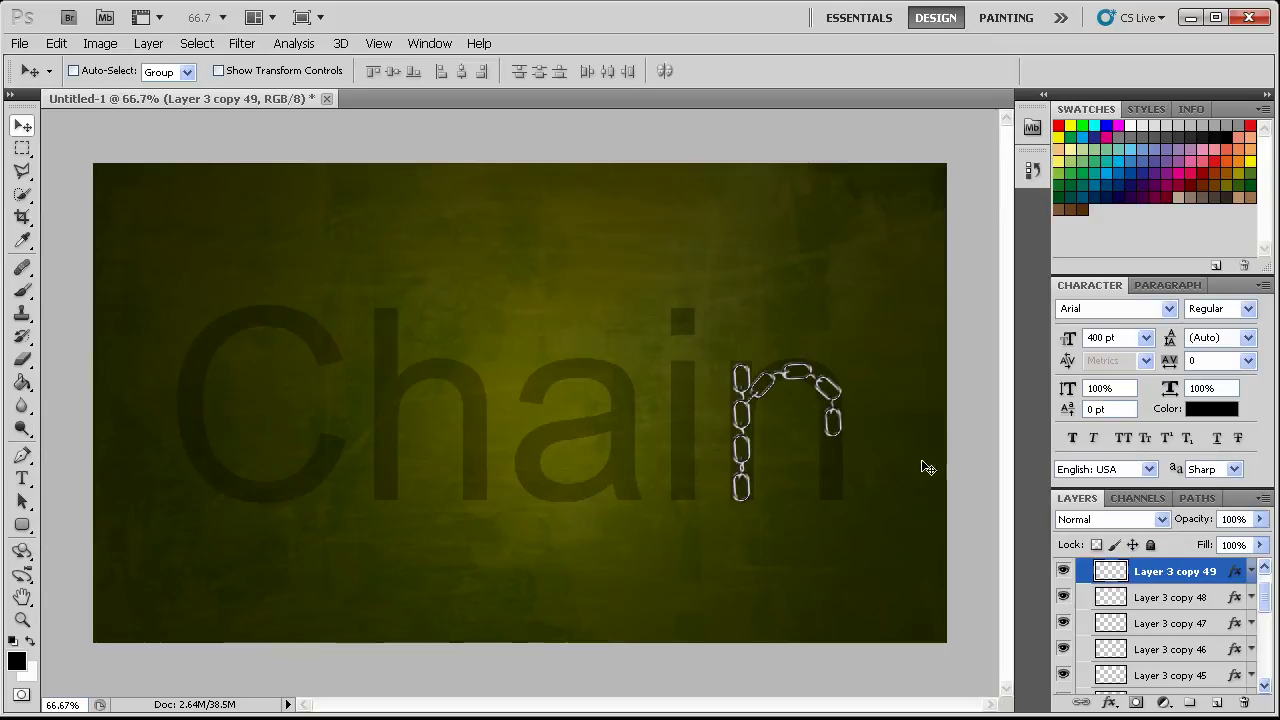
# Duplicate the upright link and place the copy directly below it on the n's right stem
pyautogui.hotkey('ctrl', 'j')
pyautogui.hotkey('shift', 'Down')
pyautogui.hotkey('shift', 'Down')
pyautogui.hotkey('shift', 'Down')
pyautogui.hotkey('shift', 'Down')
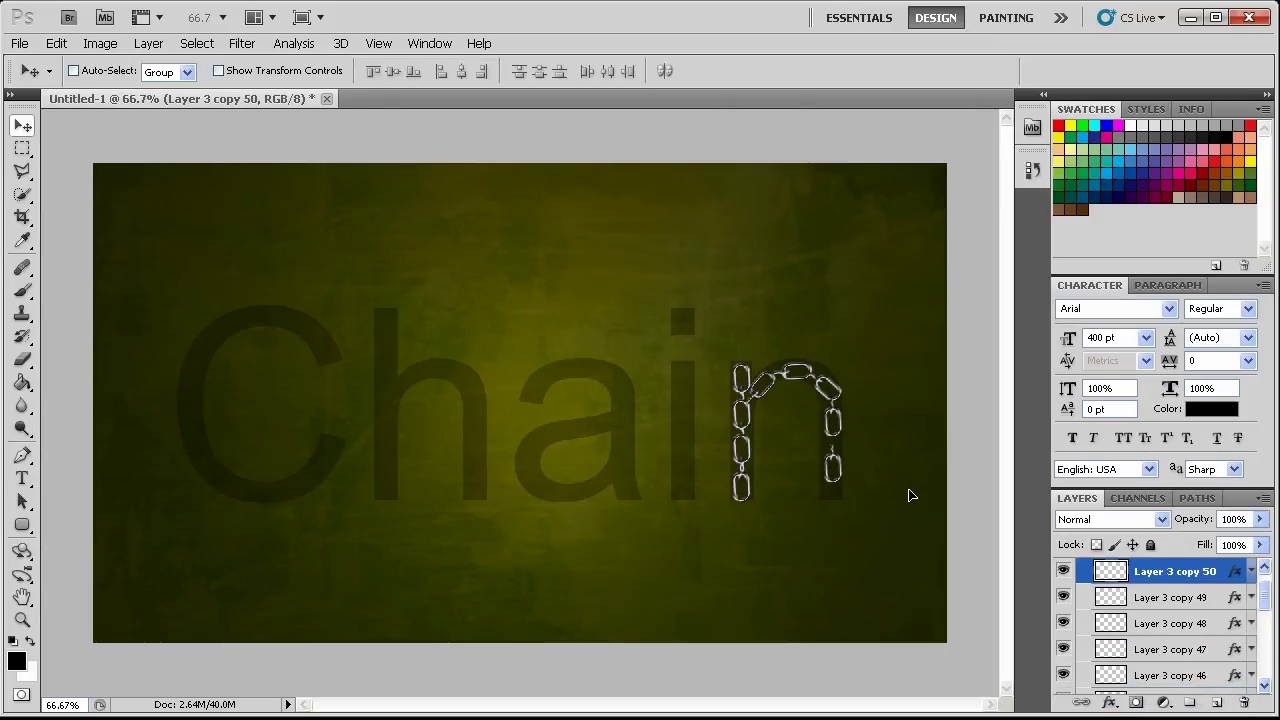
pyautogui.press('Up')
pyautogui.press('Up')
pyautogui.press('Up')
# Duplicate the Layer 3 copy 50 link and move the copy down to the foot of the n's right stem
pyautogui.hotkey('ctrl', 'j')
pyautogui.hotkey('shift', 'Down')
pyautogui.hotkey('shift', 'Down')
pyautogui.hotkey('shift', 'Down')
pyautogui.hotkey('shift', 'Down')
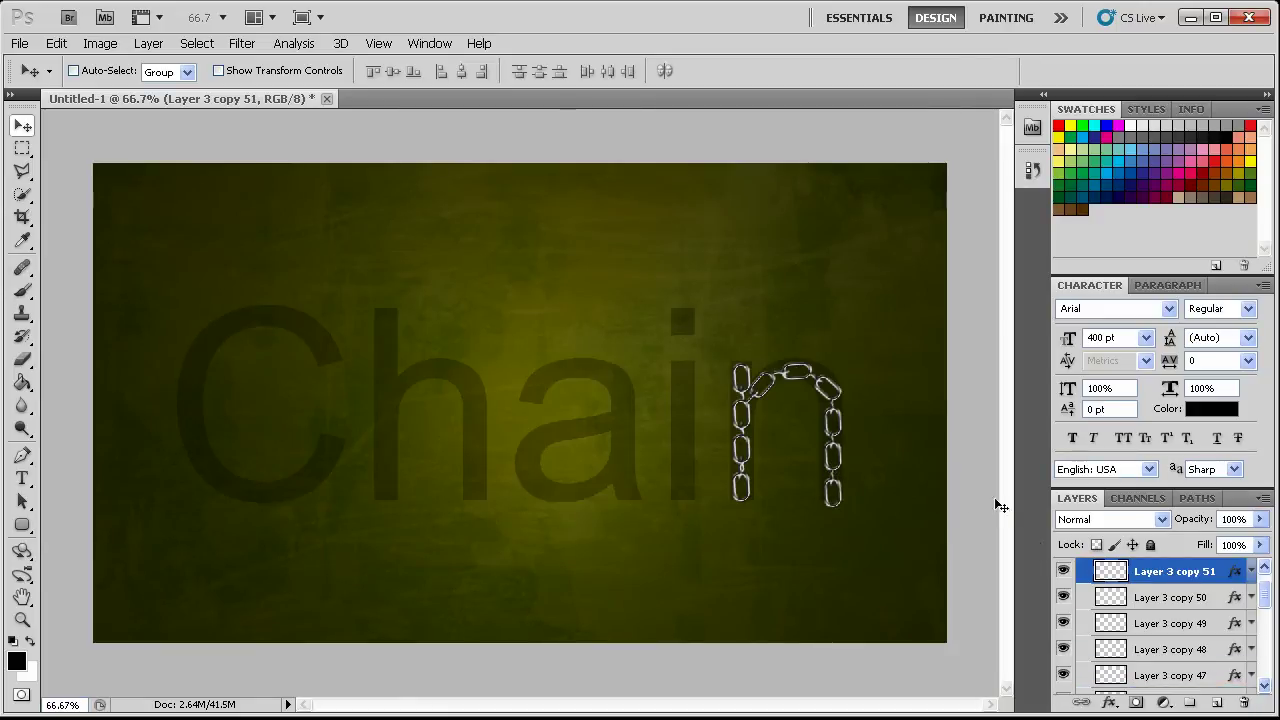
# Collapse the n group and show the i, a, h and c groups again
pyautogui.scroll(1, 1128, 628)
pyautogui.click(1084, 571)
pyautogui.click(1064, 593)
pyautogui.moveTo(1063, 615); pyautogui.dragTo(1063, 661)
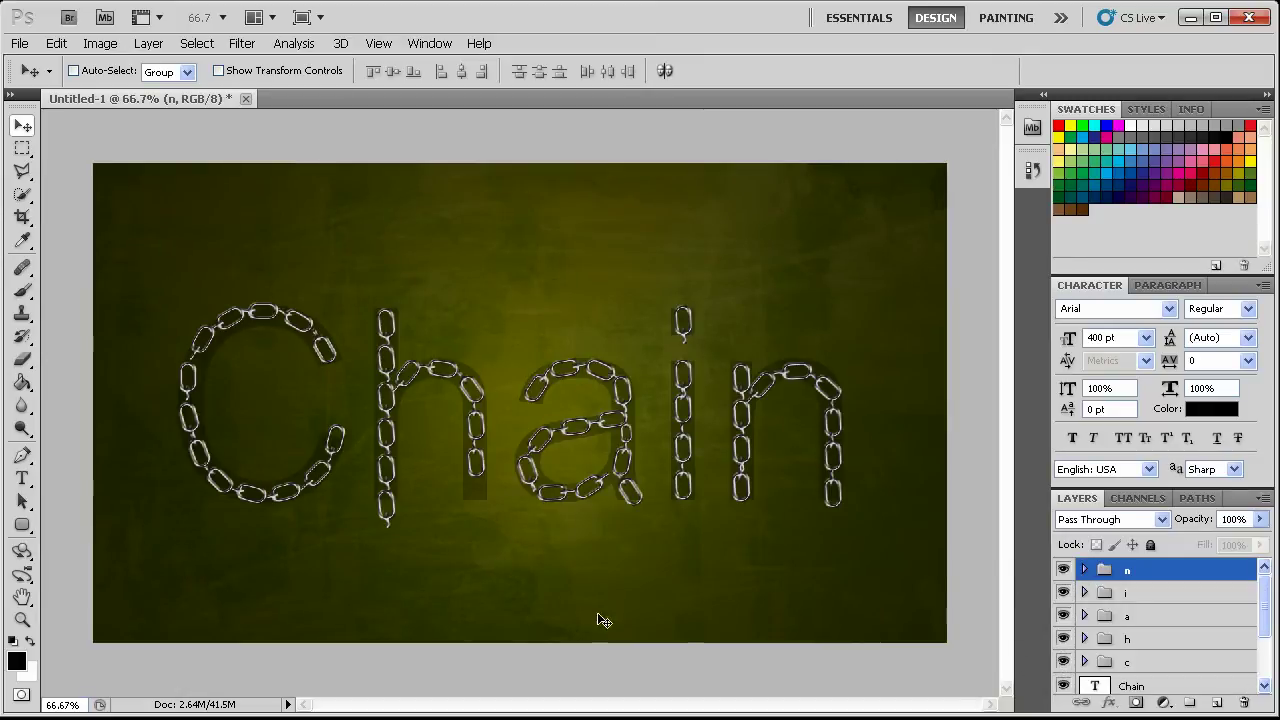
# Expand the h group and toggle its link layers off and on to identify the lowest links of the left stem
pyautogui.click(1143, 642)
pyautogui.click(1084, 638)
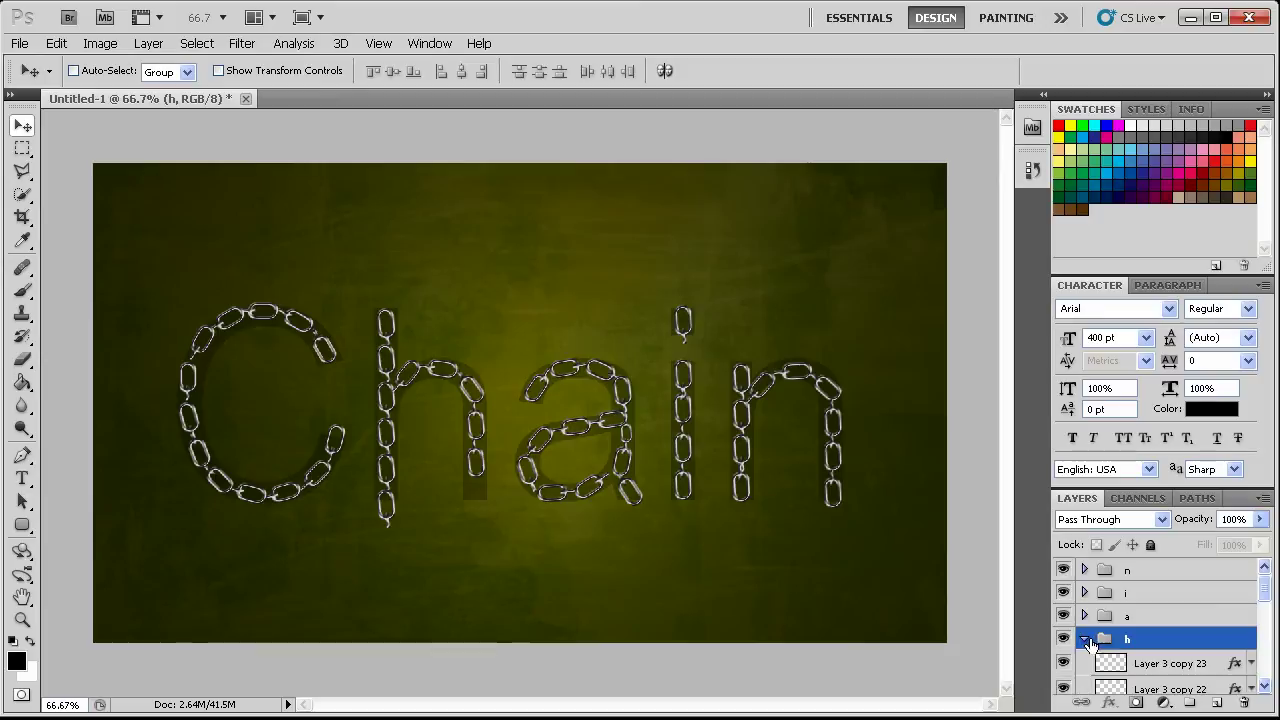
pyautogui.scroll(-1, 1113, 636)
pyautogui.click(1062, 644)
pyautogui.click(1062, 644)
pyautogui.click(1063, 668)
pyautogui.click(1063, 668)
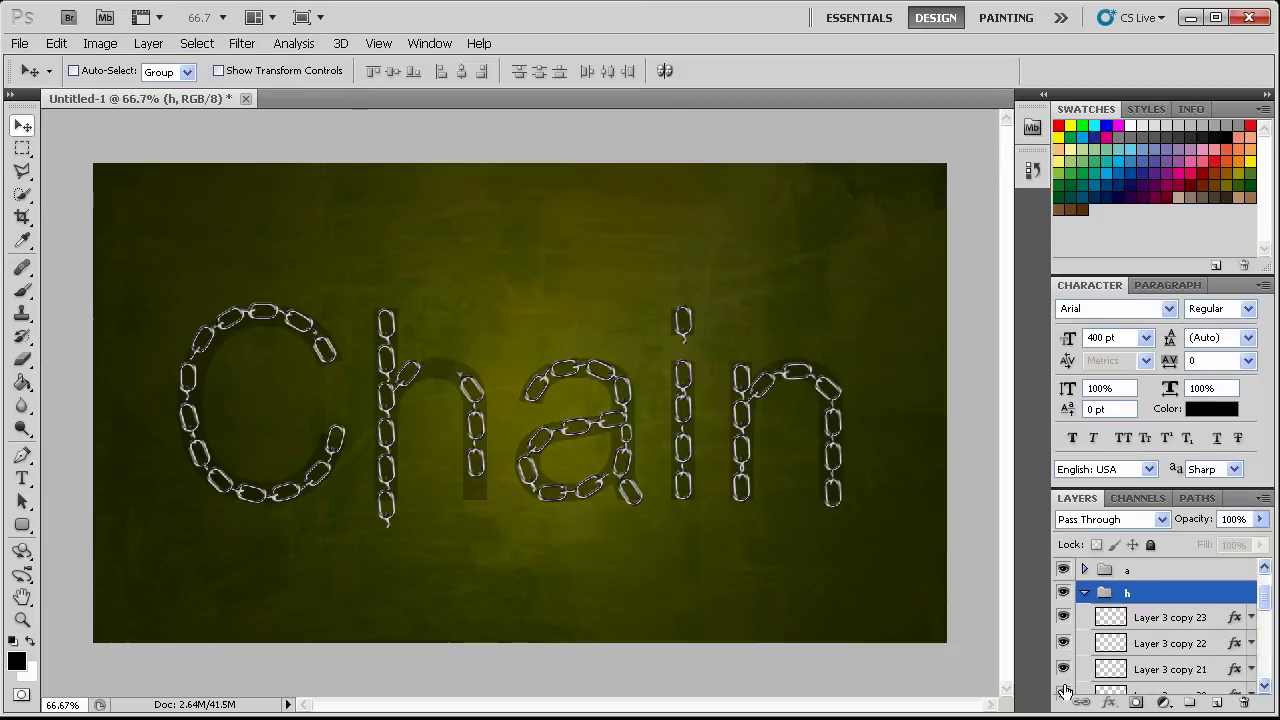
pyautogui.scroll(-1, 1098, 652)
pyautogui.click(1063, 676)
pyautogui.click(1063, 676)
pyautogui.scroll(-2, 1063, 670)
pyautogui.click(1063, 658)
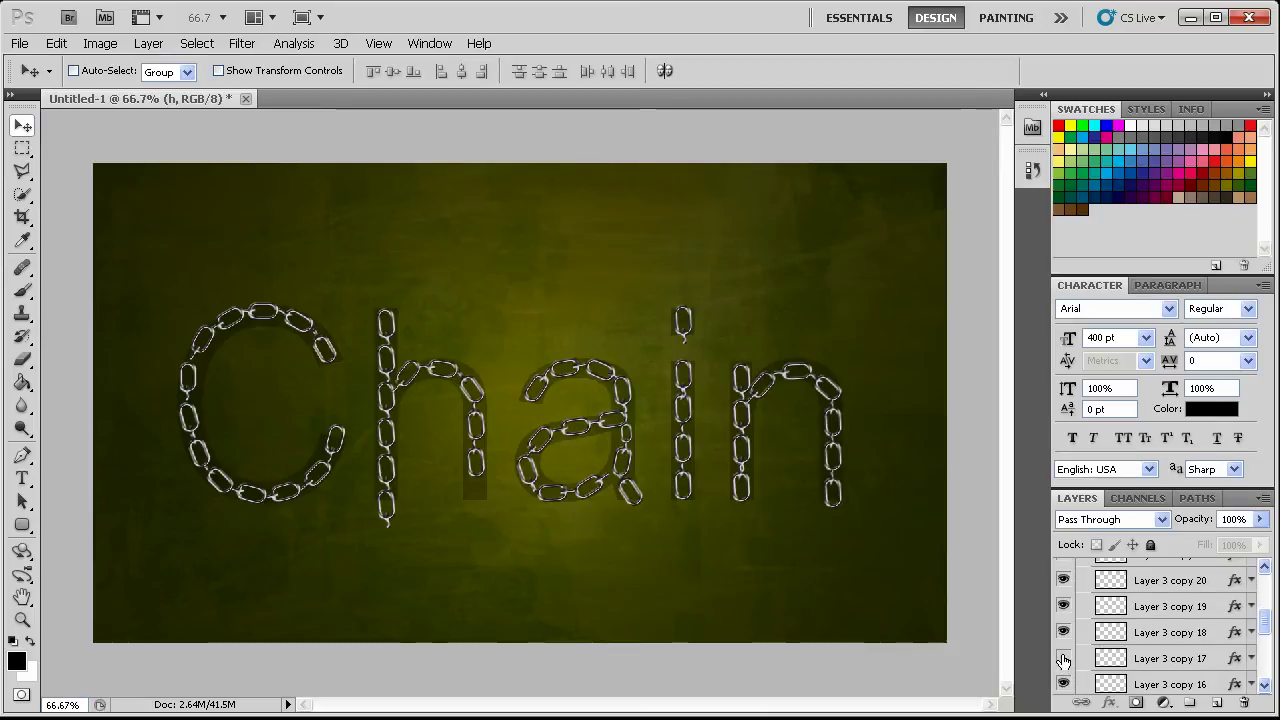
pyautogui.click(1063, 658)
pyautogui.click(1064, 632)
pyautogui.click(1064, 632)
# Delete the lowest link of the h's left stem and rotate the remaining bottom link, Layer 3 copy 17, by 180°
pyautogui.click(1170, 632)
pyautogui.click(1243, 703)
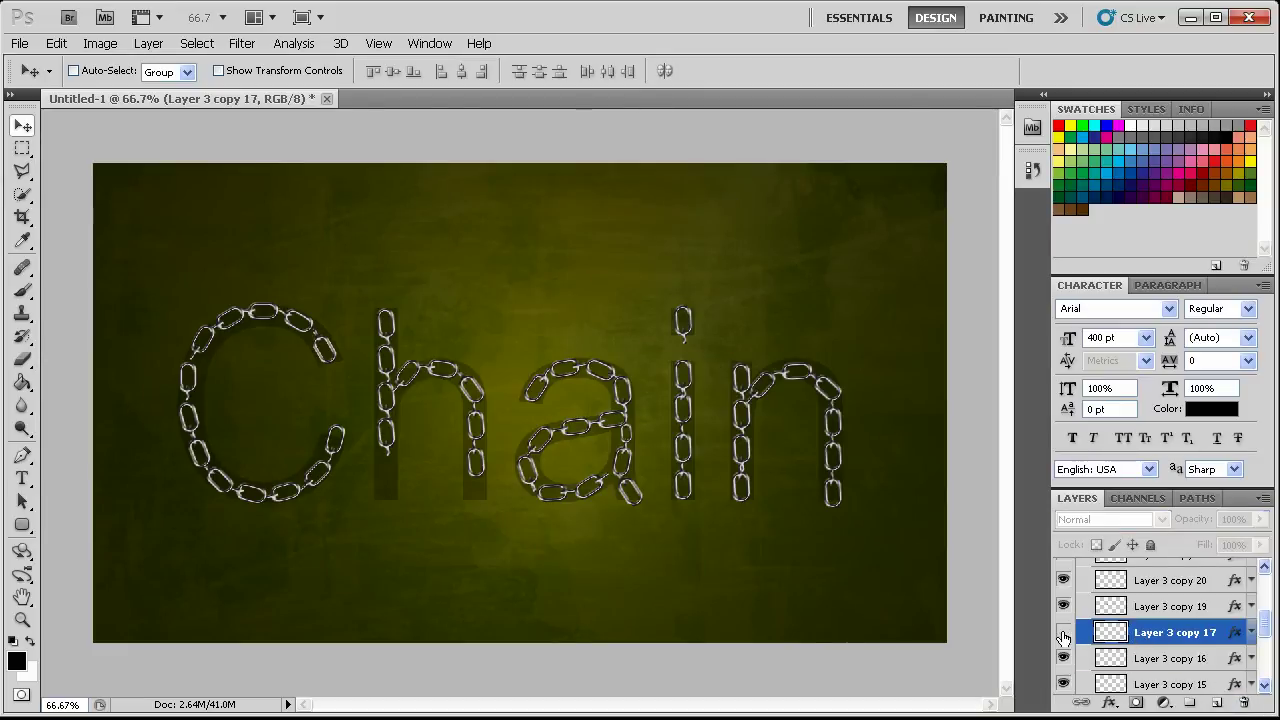
pyautogui.hotkey('ctrl', 't')
pyautogui.moveTo(425, 441); pyautogui.dragTo(356, 524)
pyautogui.press('Return')
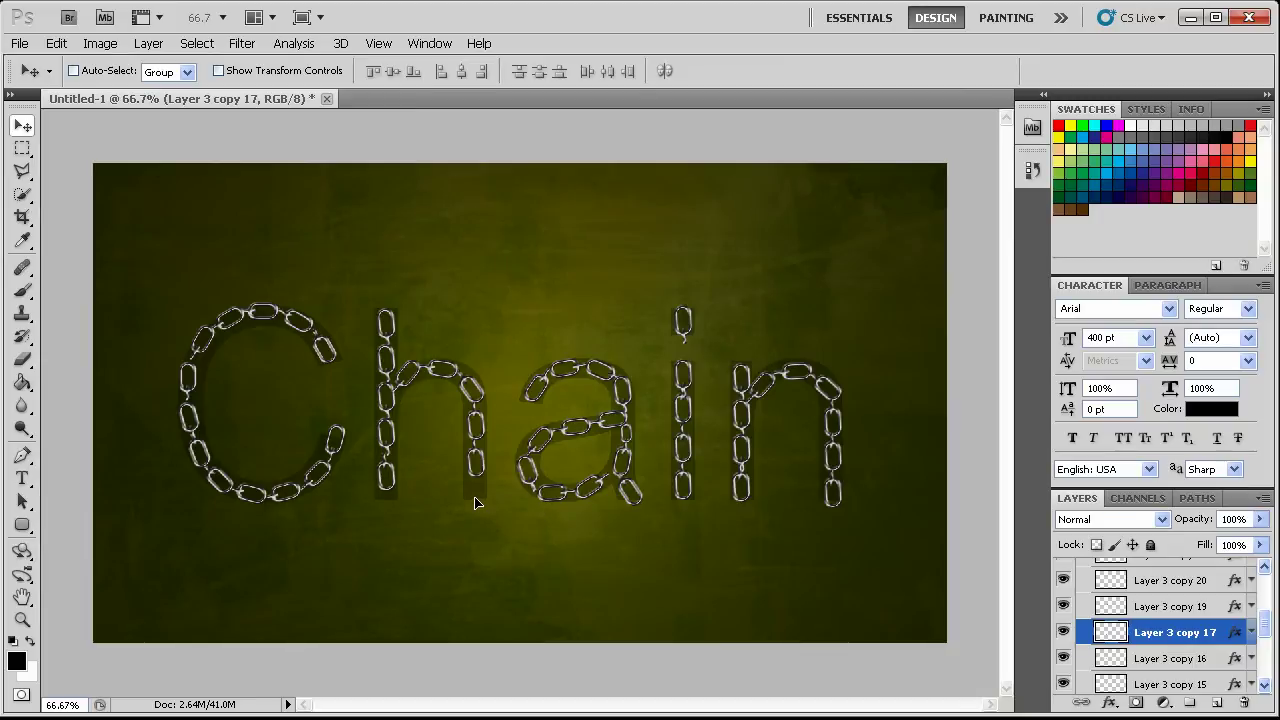
# Move the two lowest links of the h's right stem, Layer 3 copy 23 and Layer 3 copy 22, slightly down
pyautogui.scroll(4, 1110, 602)
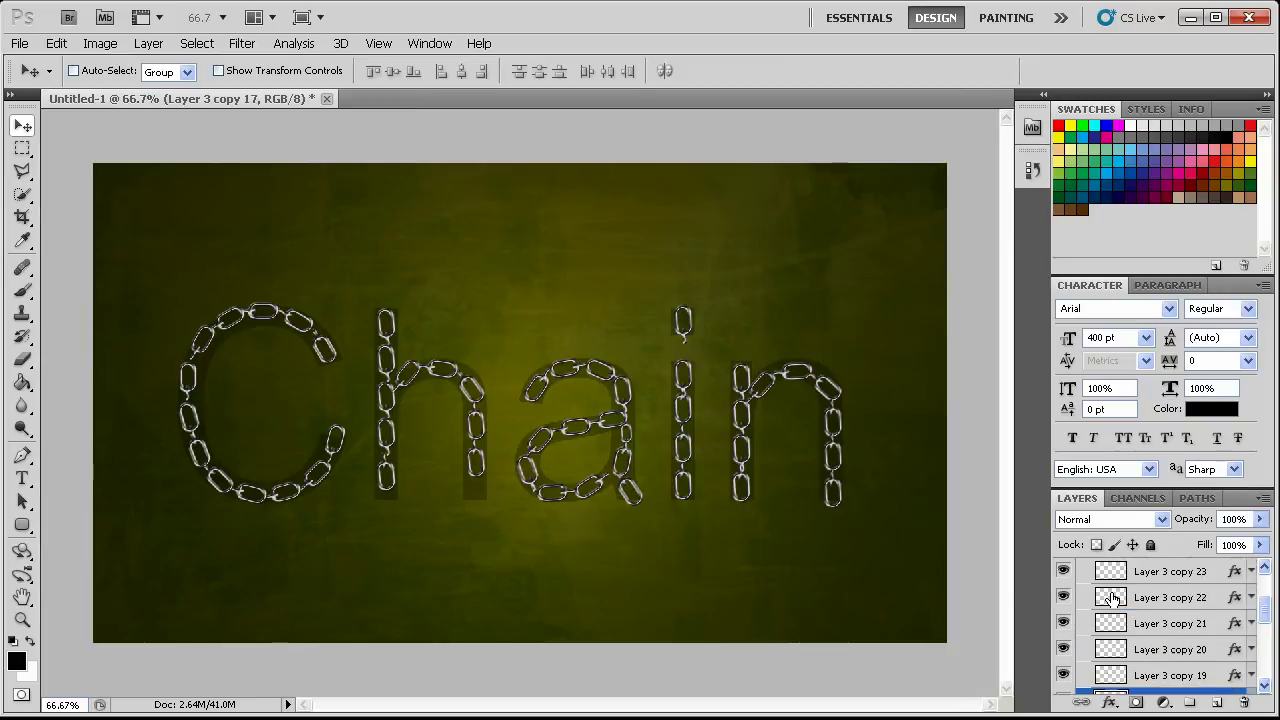
pyautogui.click(1106, 638)
pyautogui.moveTo(626, 463); pyautogui.dragTo(625, 475)
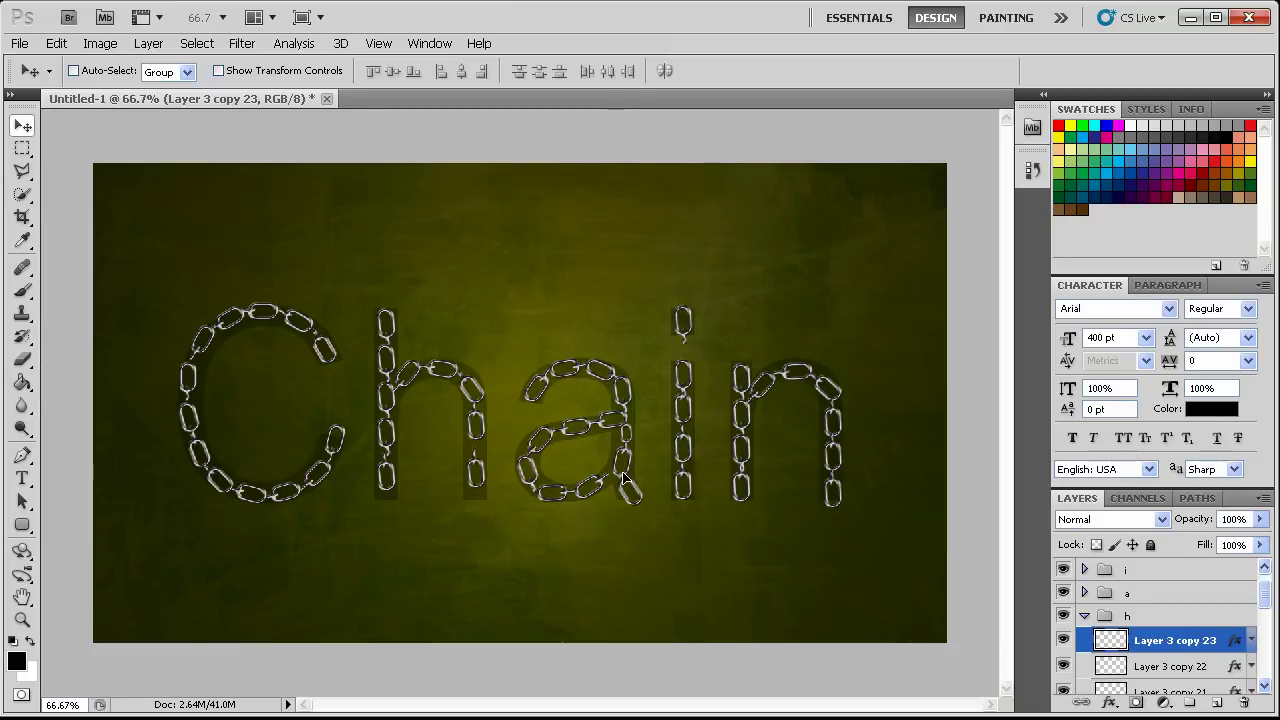
pyautogui.click(1180, 664)
pyautogui.moveTo(509, 398); pyautogui.dragTo(506, 408)
pyautogui.scroll(-1, 1175, 645)
pyautogui.click(1173, 669)
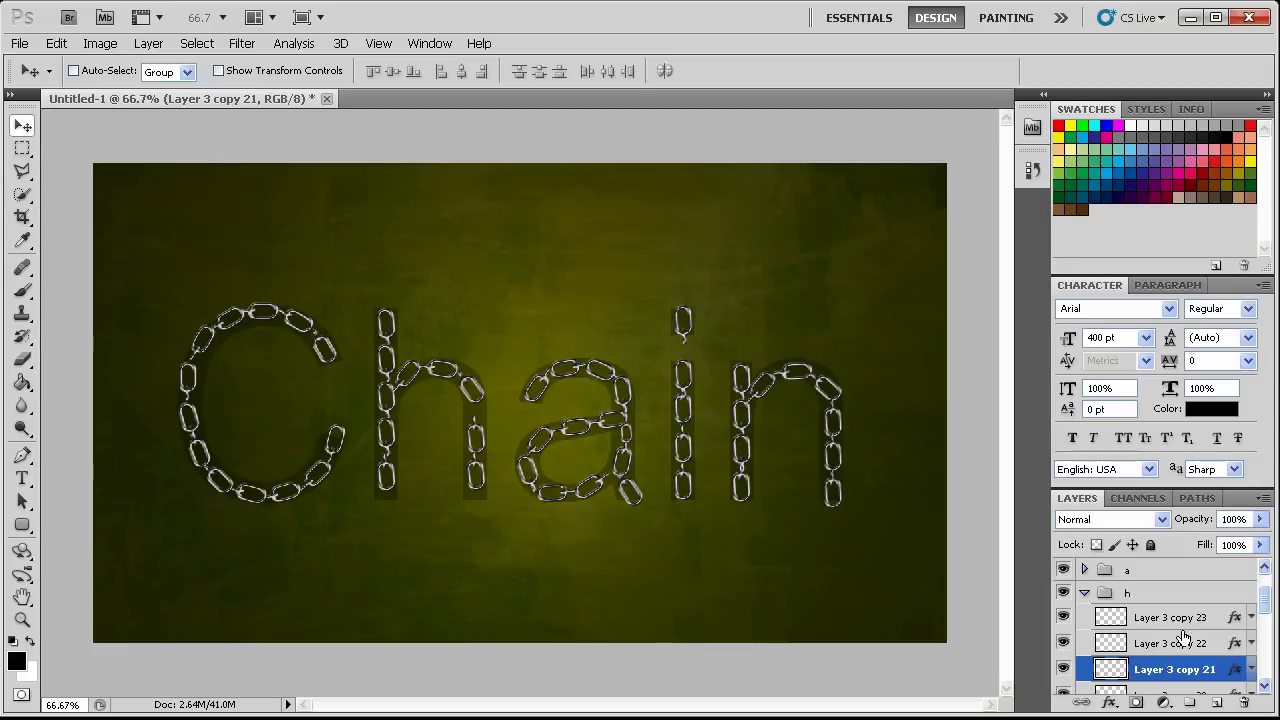
pyautogui.scroll(-1, 1201, 652)
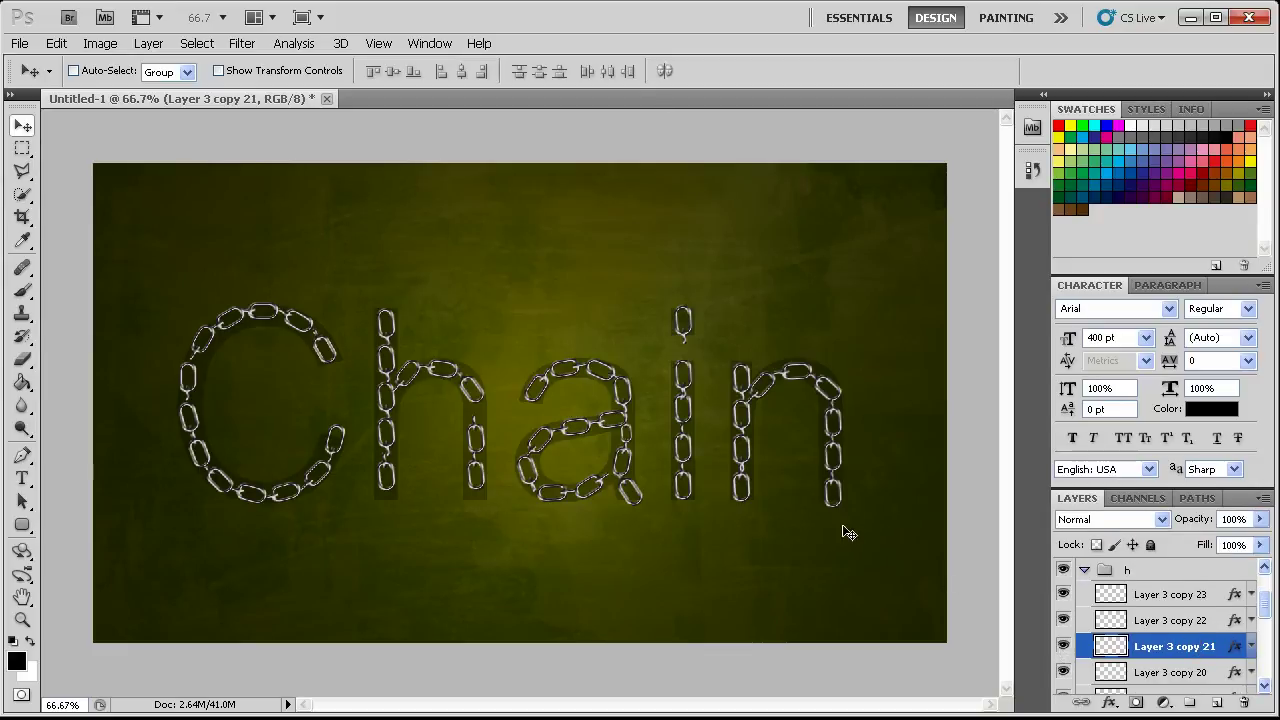
# Duplicate the Layer 3 copy 22 link, scale the copy to about 61%, and fit it into the gap between the h's arch and right stem
pyautogui.click(1141, 617)
pyautogui.moveTo(1135, 621); pyautogui.dragTo(1216, 702)
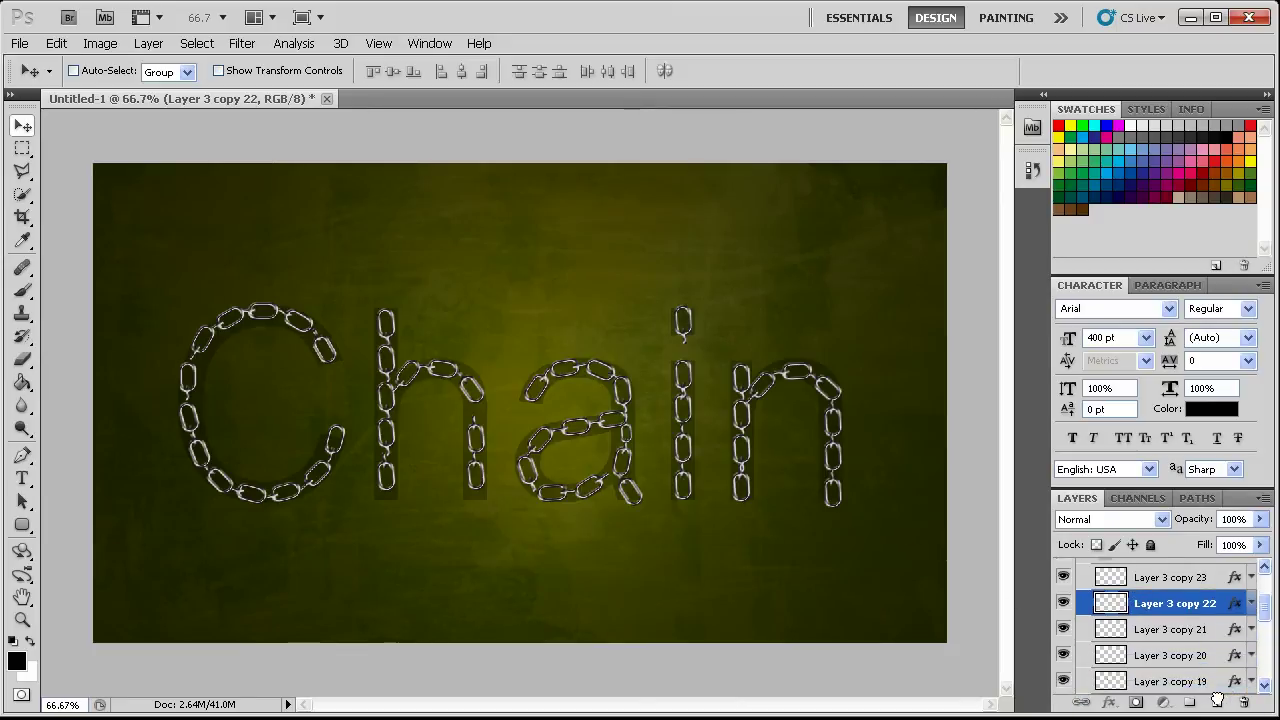
pyautogui.hotkey('ctrl', 't')
pyautogui.moveTo(488, 413); pyautogui.dragTo(483, 421)
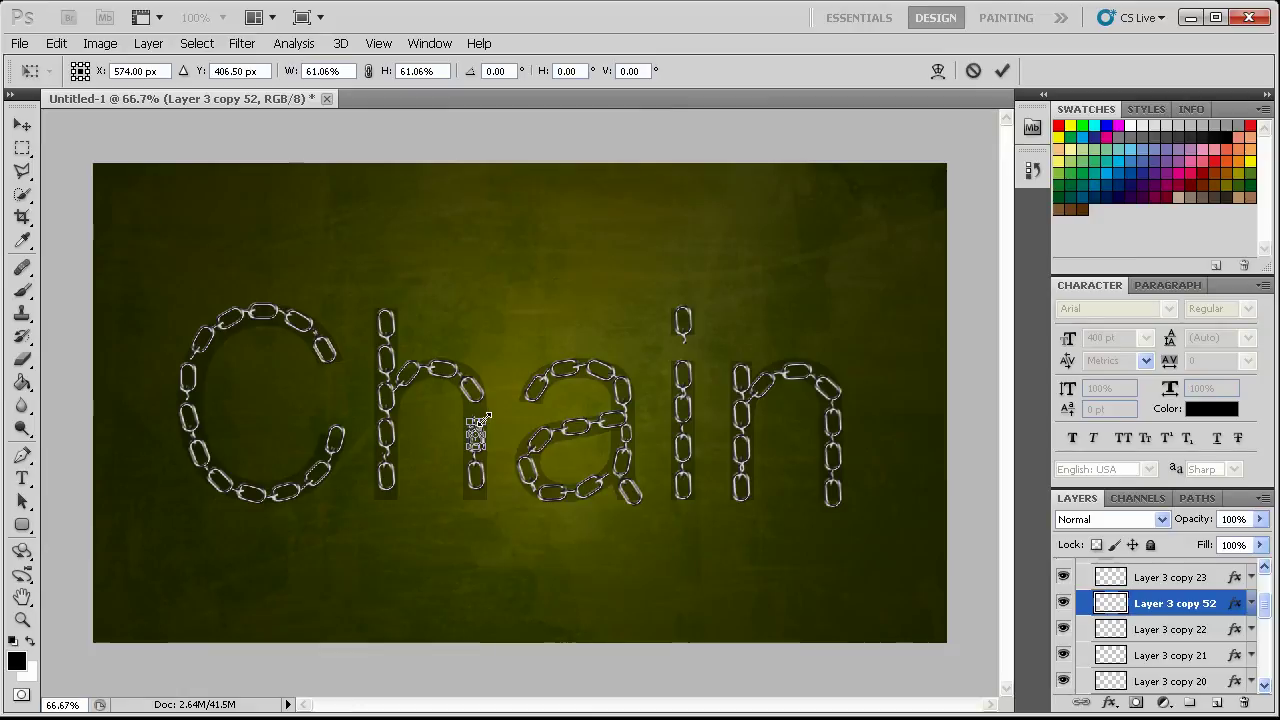
pyautogui.press('Return')
pyautogui.moveTo(520, 460); pyautogui.dragTo(522, 440)
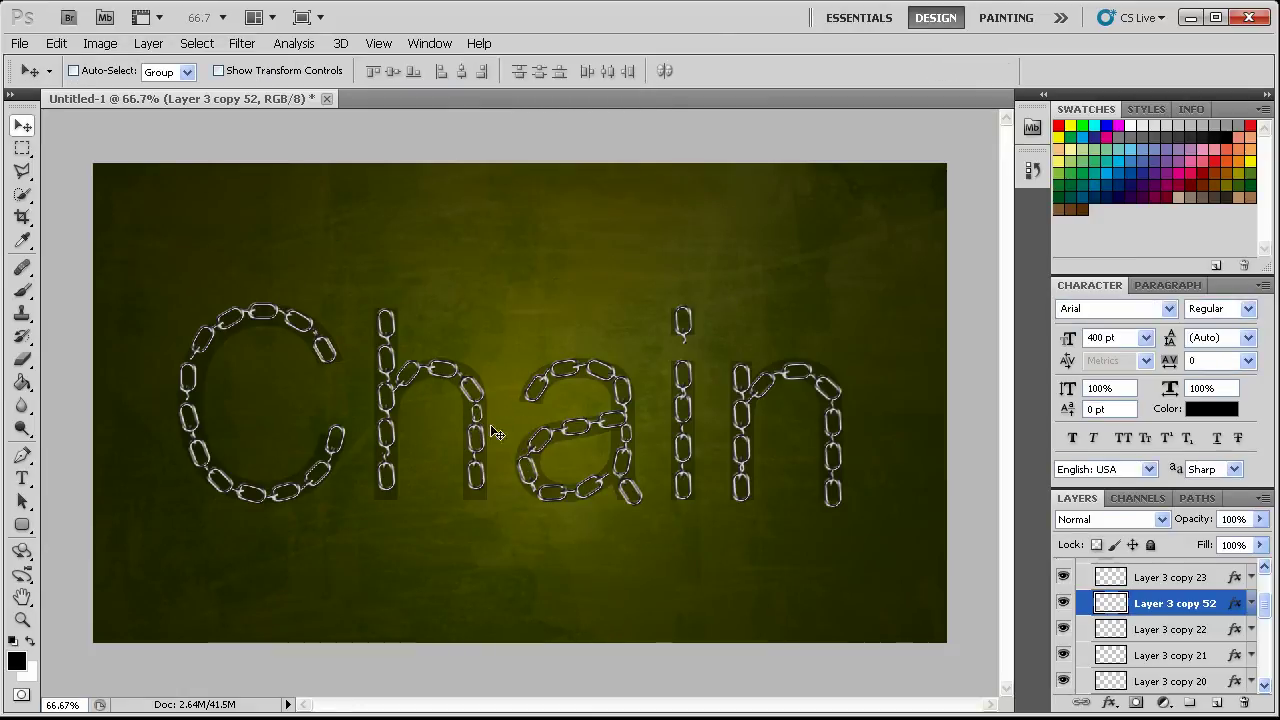
# Collapse the h group and hide the Chain text layer
pyautogui.scroll(3, 1150, 620)
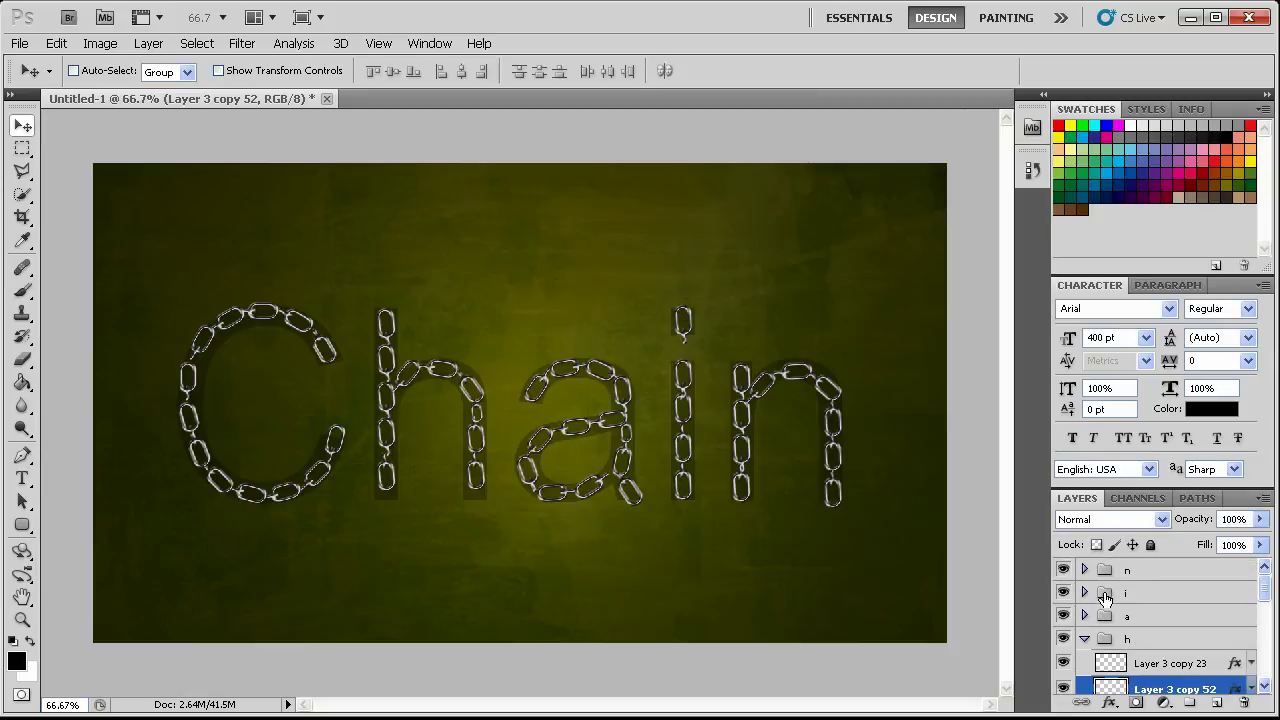
pyautogui.click(1083, 640)
pyautogui.scroll(-1, 1064, 668)
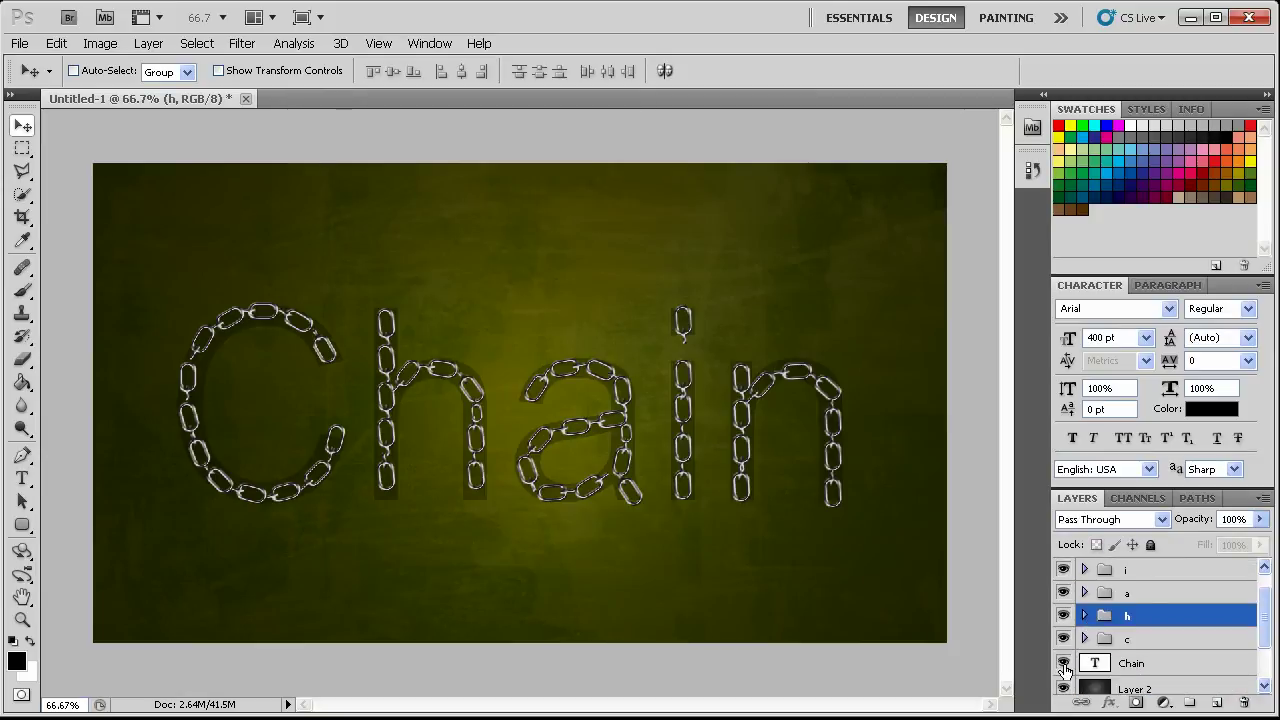
pyautogui.click(1063, 665)
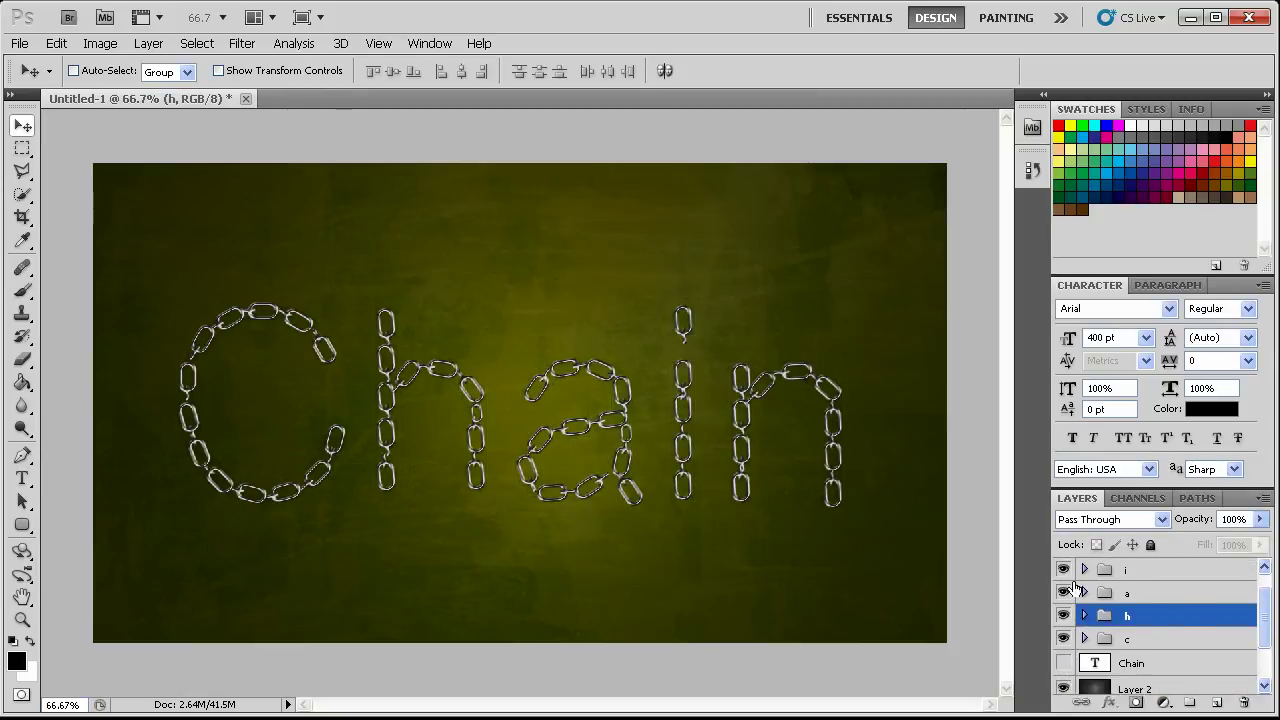
# Examine the chain letters at actual pixel size, then zoom out to 50% to check the whole word
pyautogui.click(22, 619)
pyautogui.rightClick(345, 410)
pyautogui.click(380, 456)
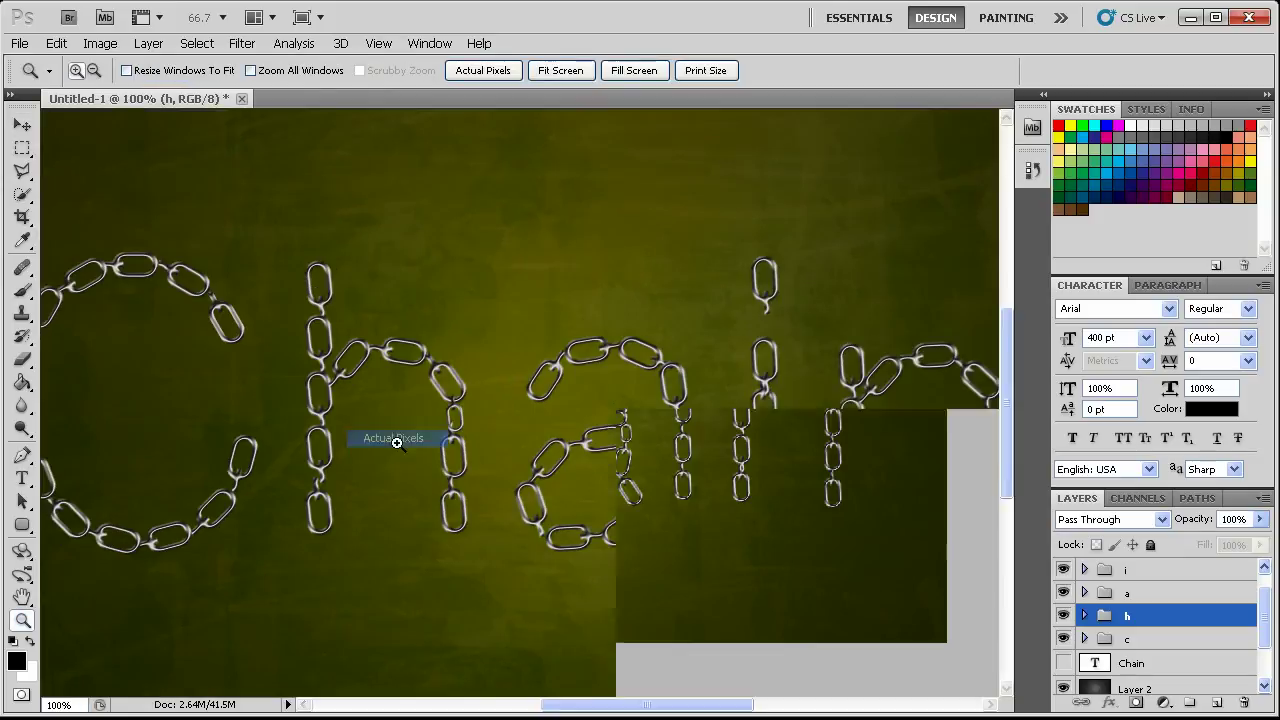
pyautogui.moveTo(709, 452); pyautogui.dragTo(617, 410)
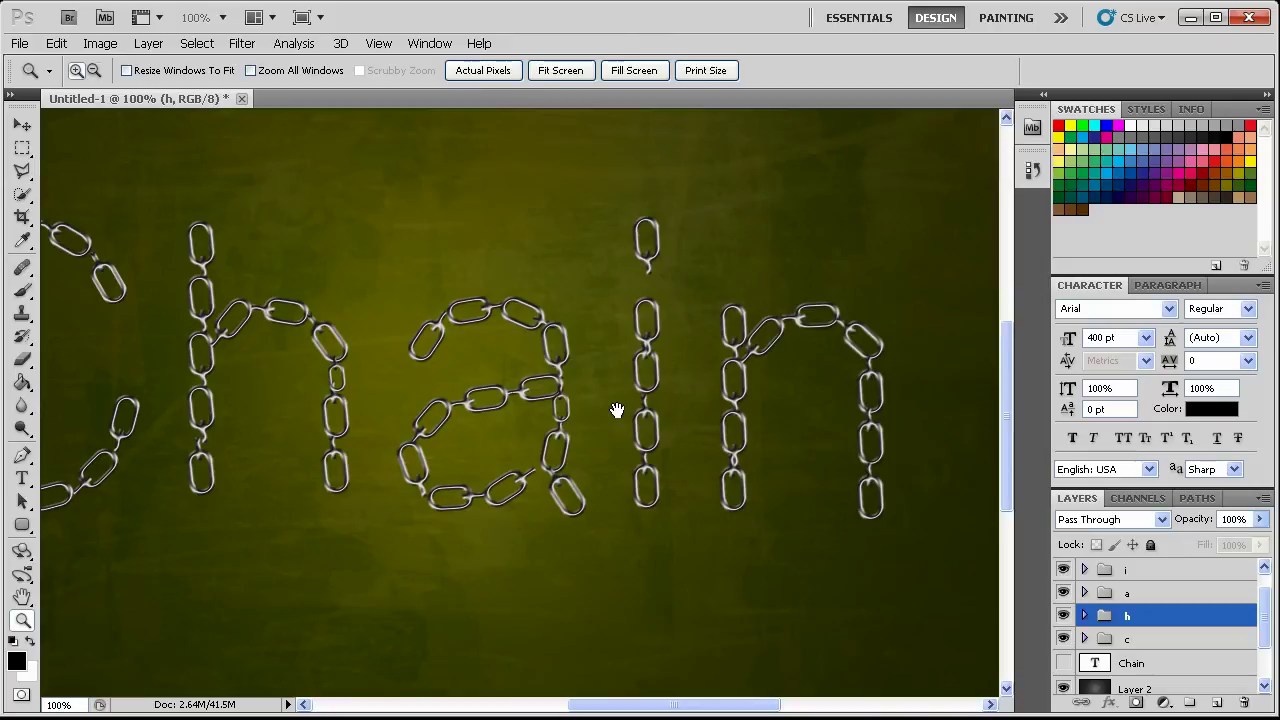
pyautogui.scroll(-2, 453, 376)
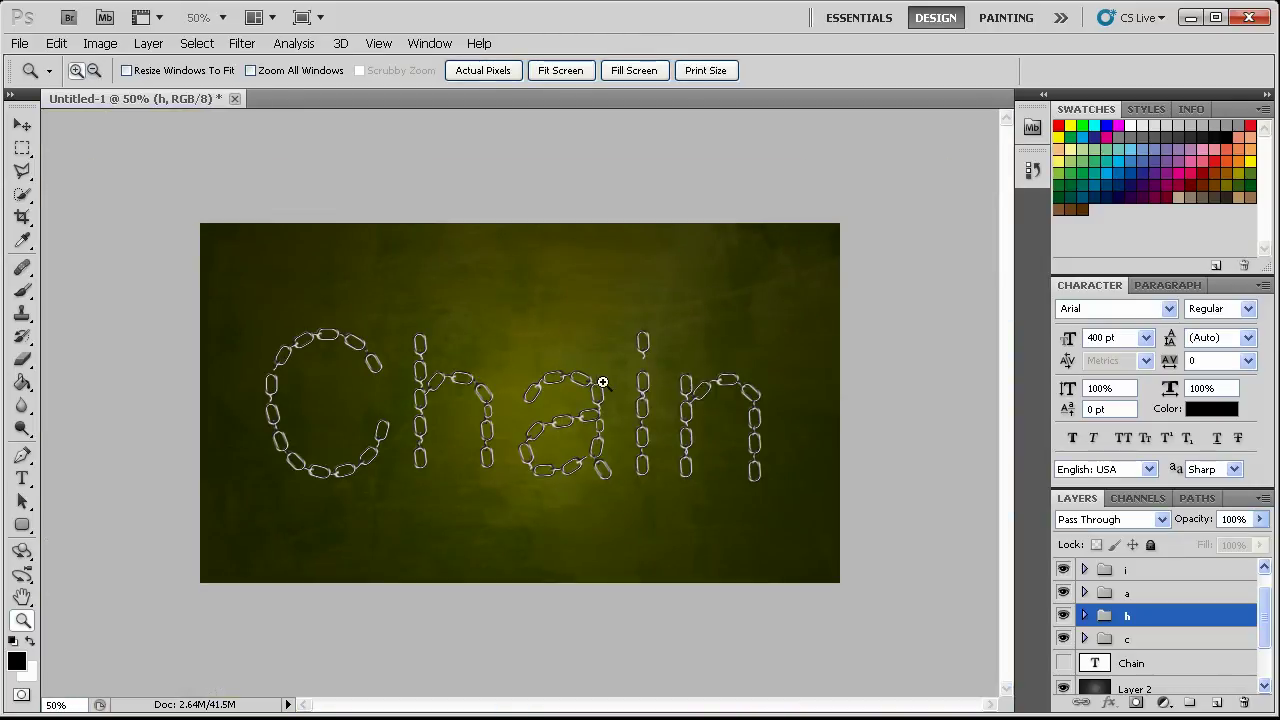
# Show the Chain text layer and give it a drop shadow, 100% opacity and 0% fill opacity
pyautogui.click(1063, 663)
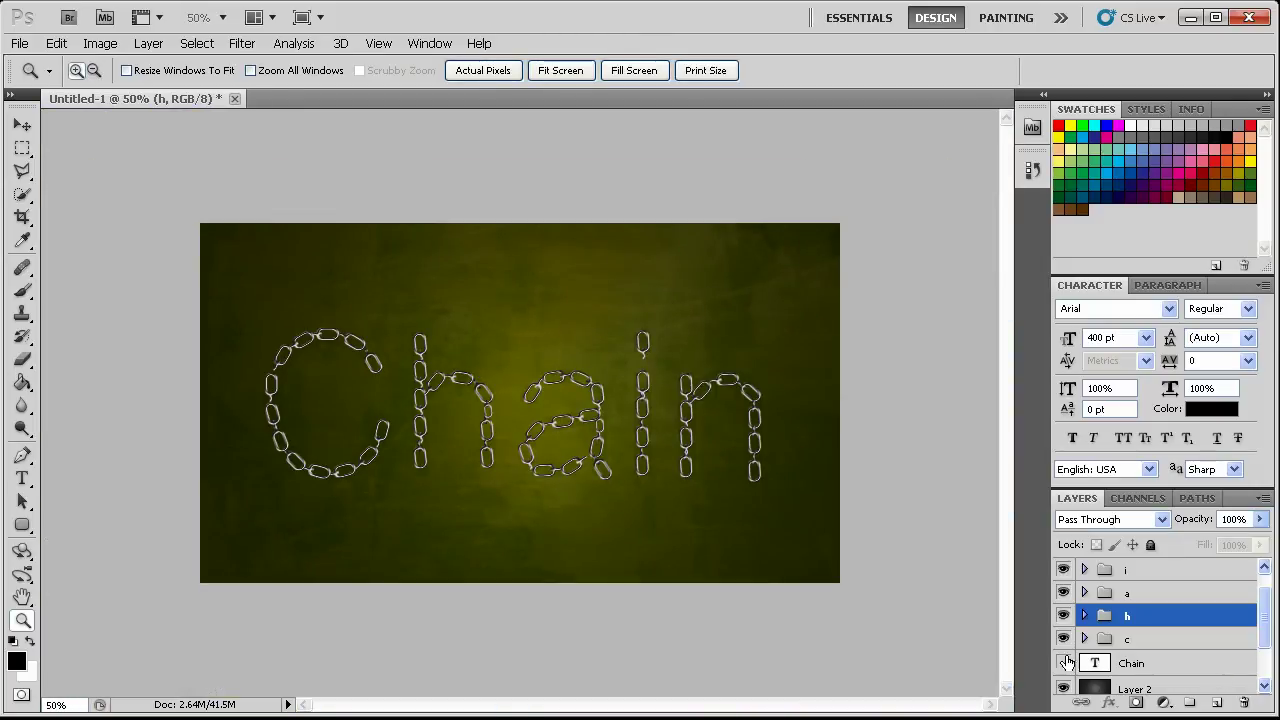
pyautogui.click(1172, 665)
pyautogui.doubleClick(1218, 670)
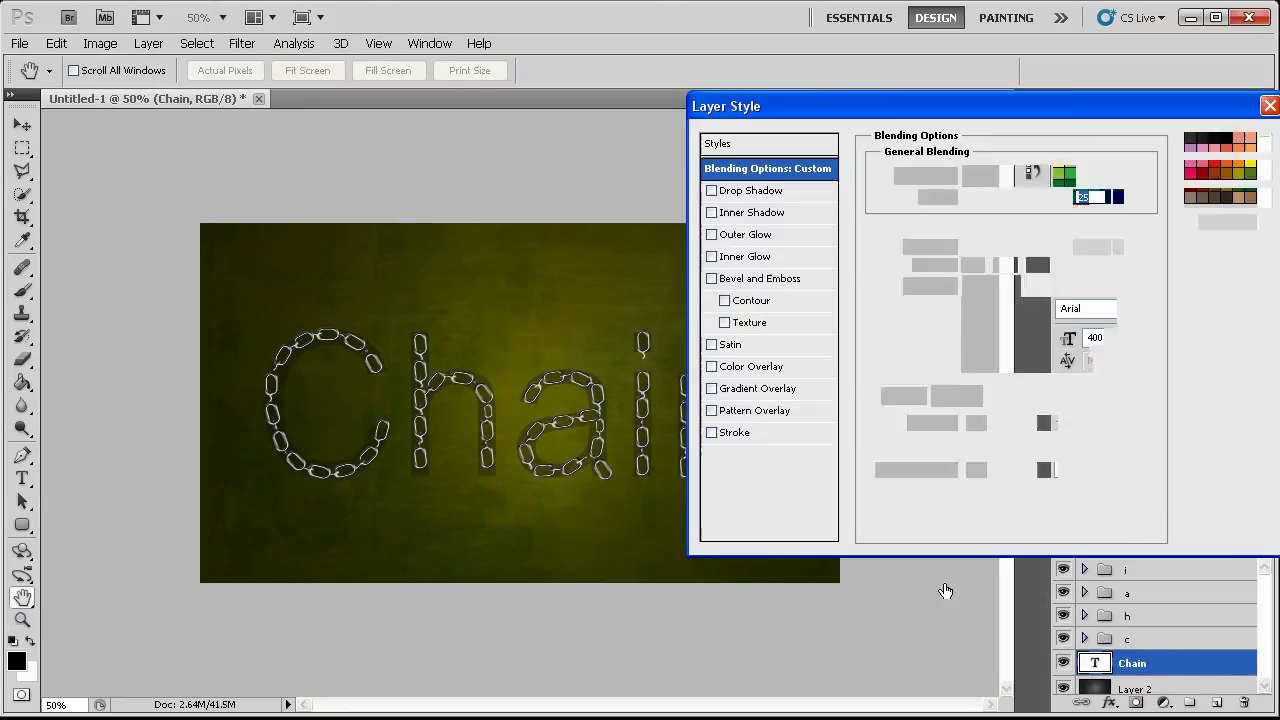
pyautogui.click(741, 199)
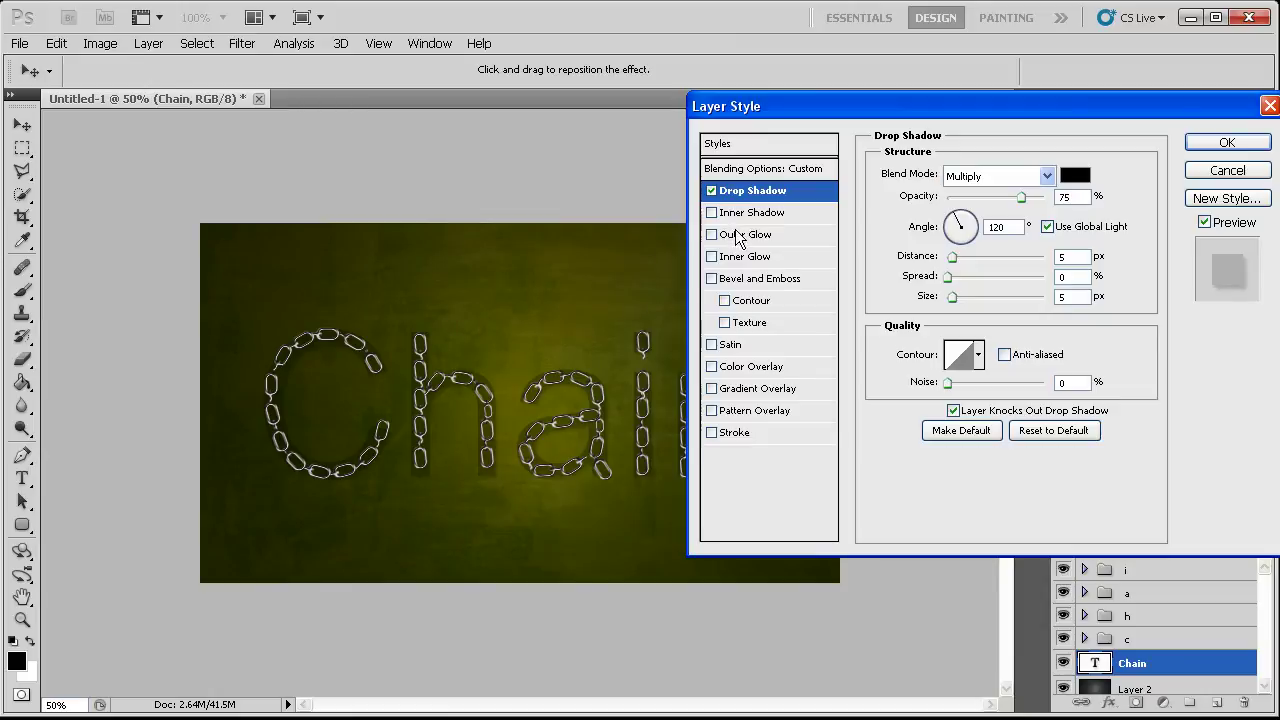
pyautogui.click(744, 168)
pyautogui.moveTo(990, 198); pyautogui.dragTo(1151, 199)
pyautogui.moveTo(1064, 246); pyautogui.dragTo(886, 242)
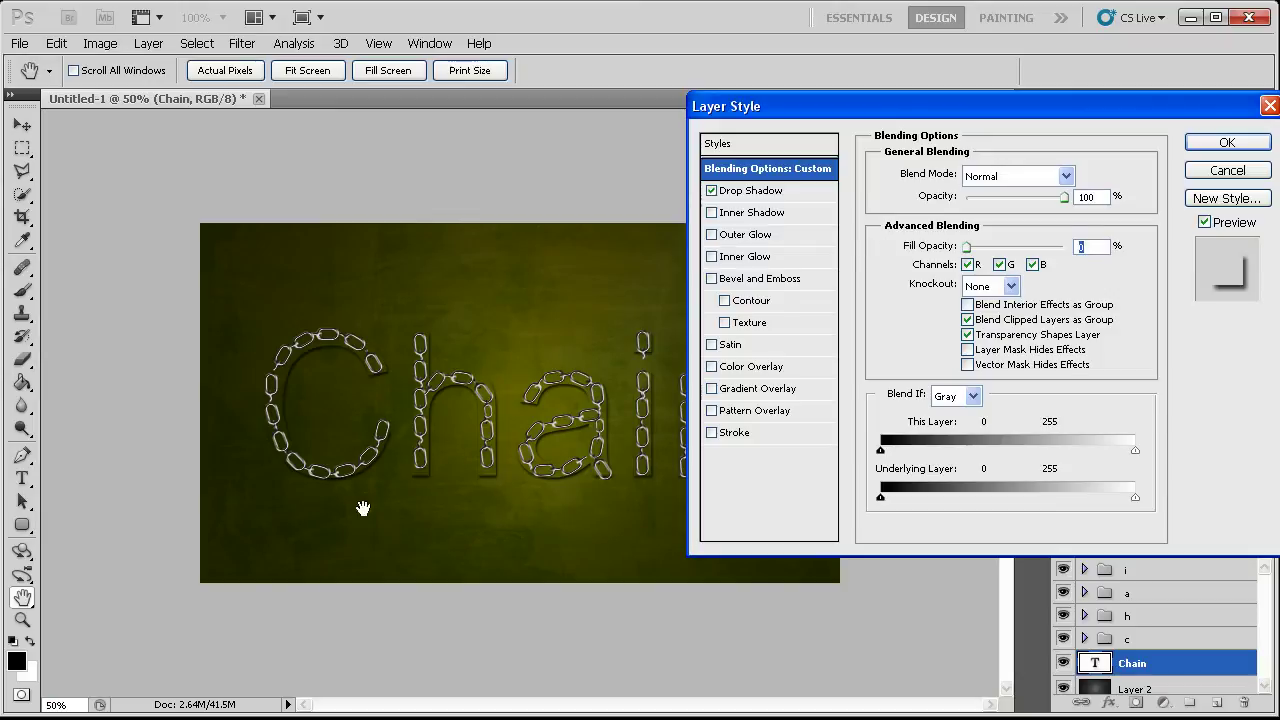
# Set the text layer's drop shadow to 0 px distance and 16 px size, lower its opacity to about a third, and apply the style
pyautogui.click(757, 191)
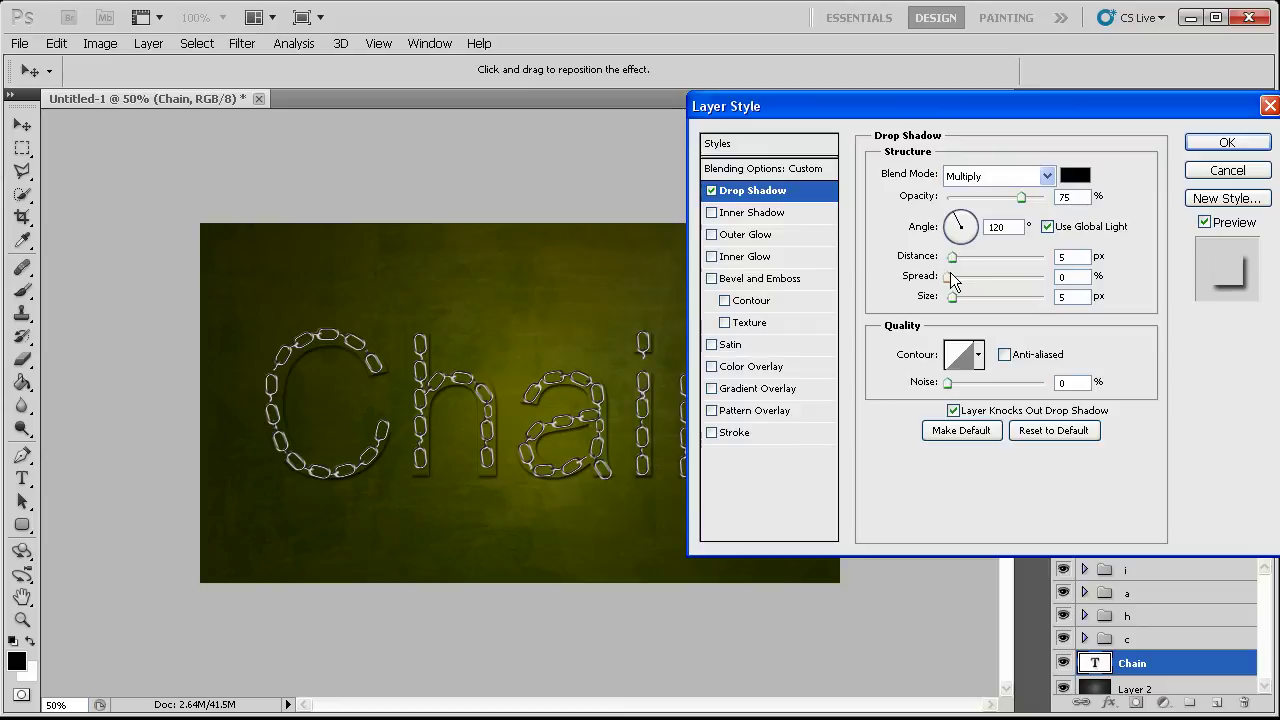
pyautogui.moveTo(951, 298); pyautogui.dragTo(965, 297)
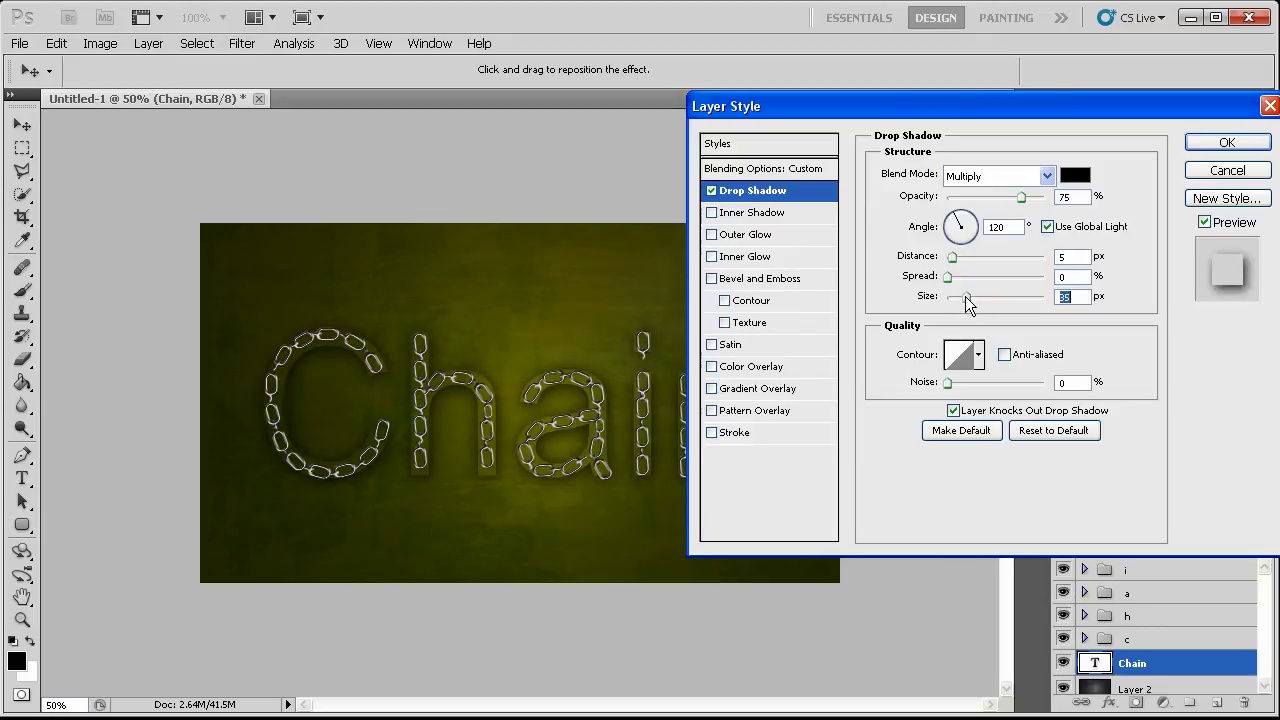
pyautogui.click(952, 258)
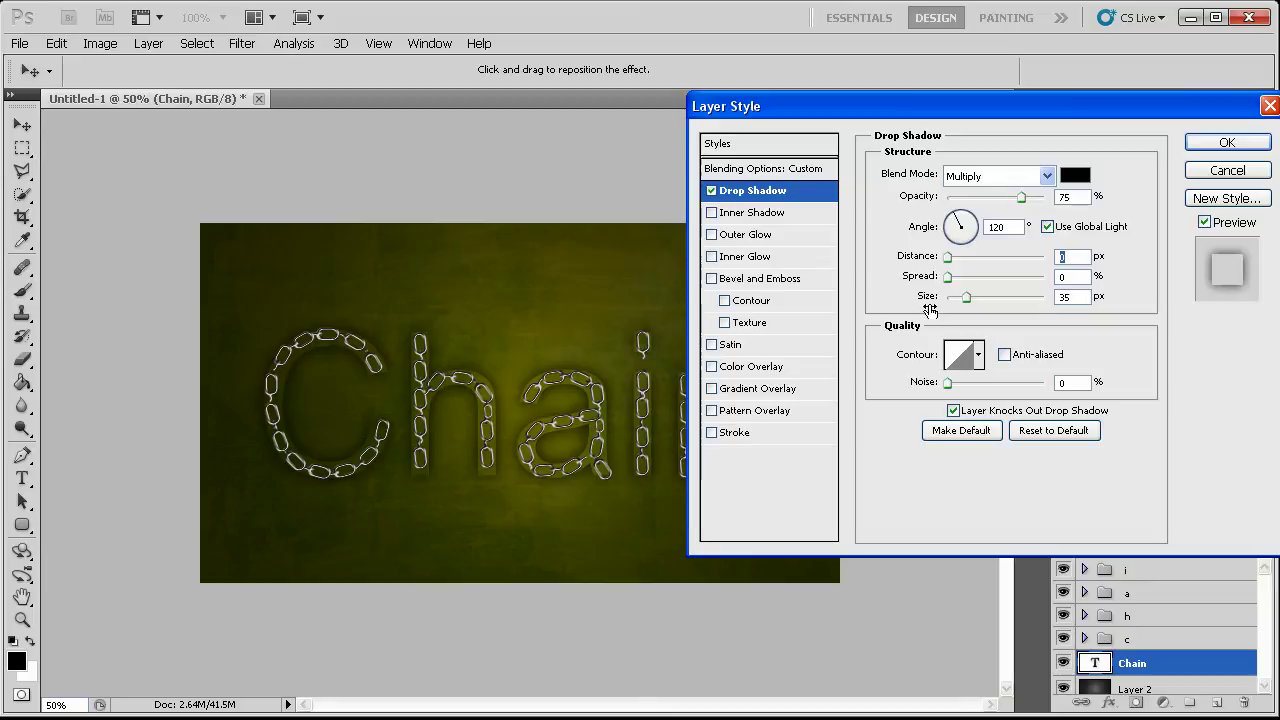
pyautogui.moveTo(947, 280)
pyautogui.mouseDown()
pyautogui.moveTo(1002, 279)
pyautogui.moveTo(918, 284)
pyautogui.moveTo(958, 299)
pyautogui.mouseUp()
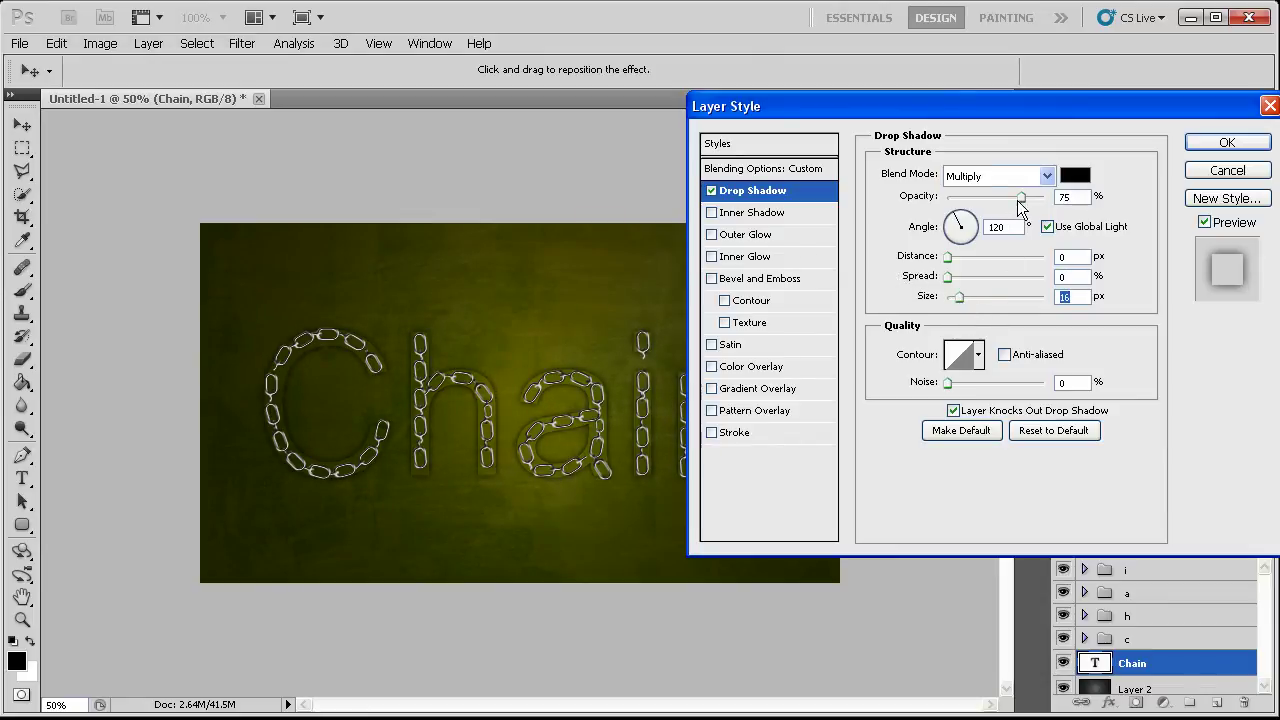
pyautogui.moveTo(995, 196); pyautogui.dragTo(974, 198)
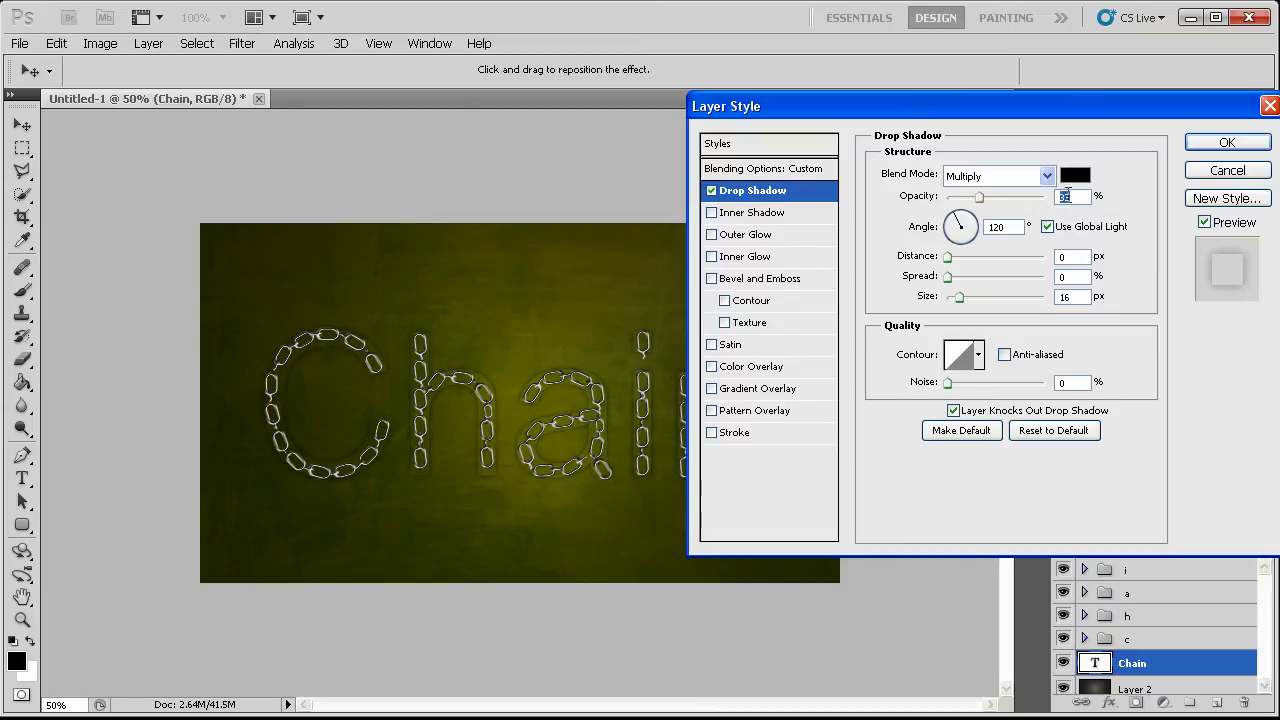
pyautogui.click(1227, 142)
pyautogui.press('z')
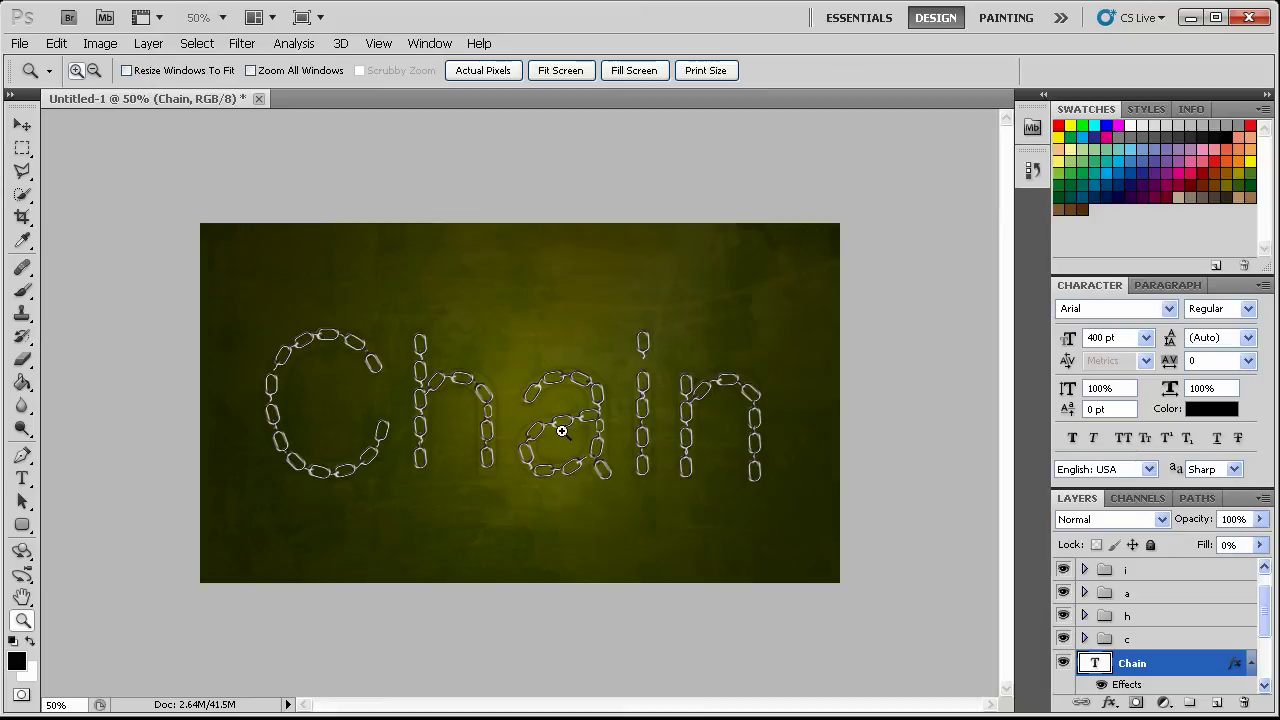
# Duplicate the i, a, h and c groups and keep the copies above the n group
pyautogui.click(1136, 638)
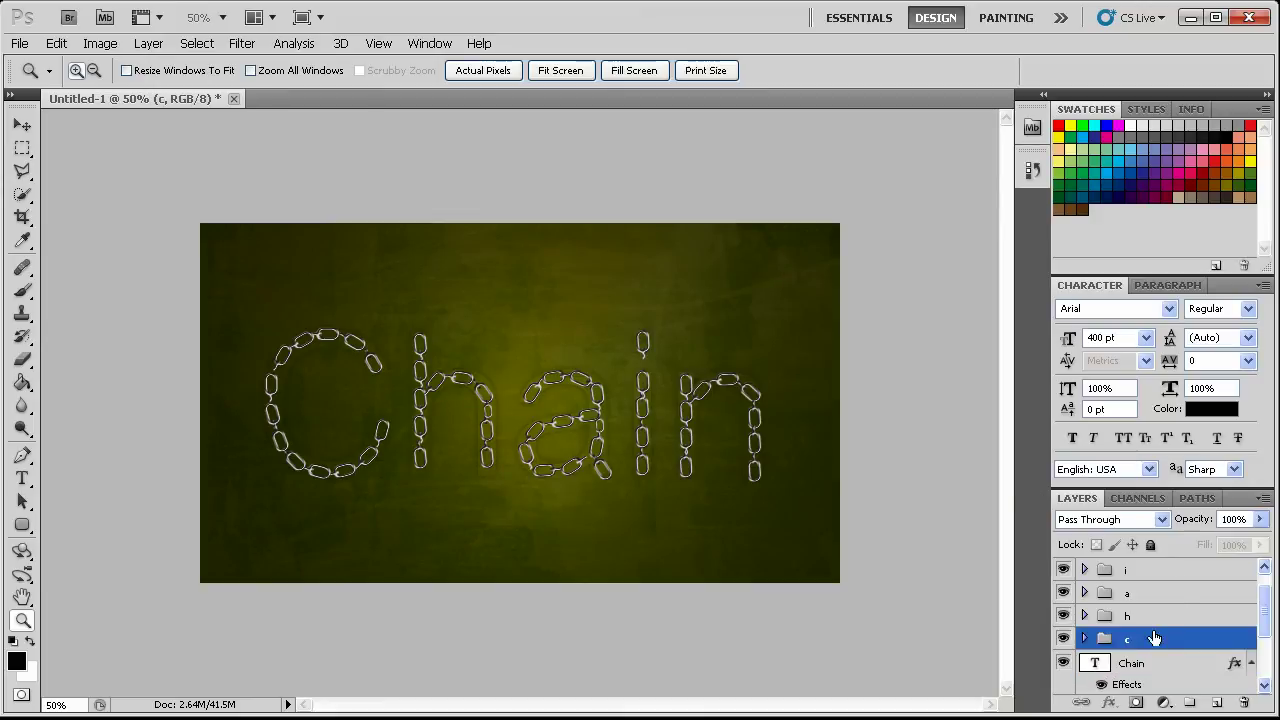
pyautogui.keyDown('shift'); pyautogui.click(1169, 578); pyautogui.keyUp('shift')
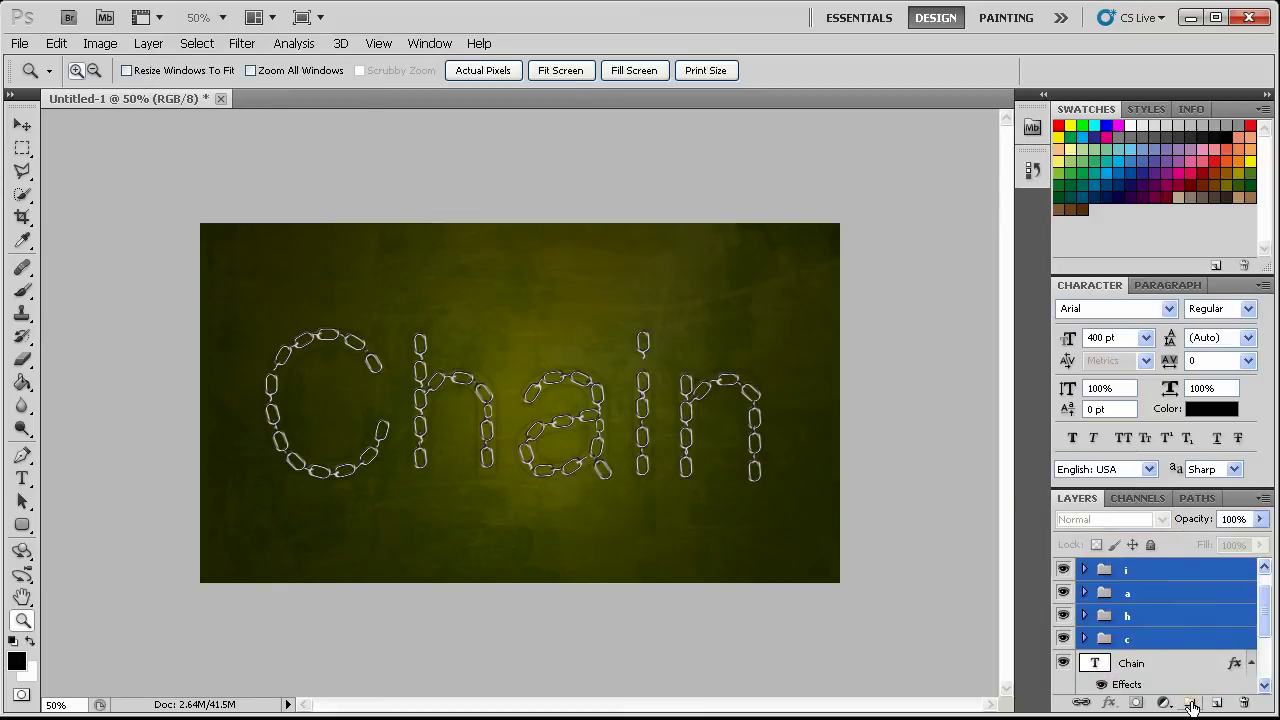
pyautogui.moveTo(1166, 586); pyautogui.dragTo(1216, 702)
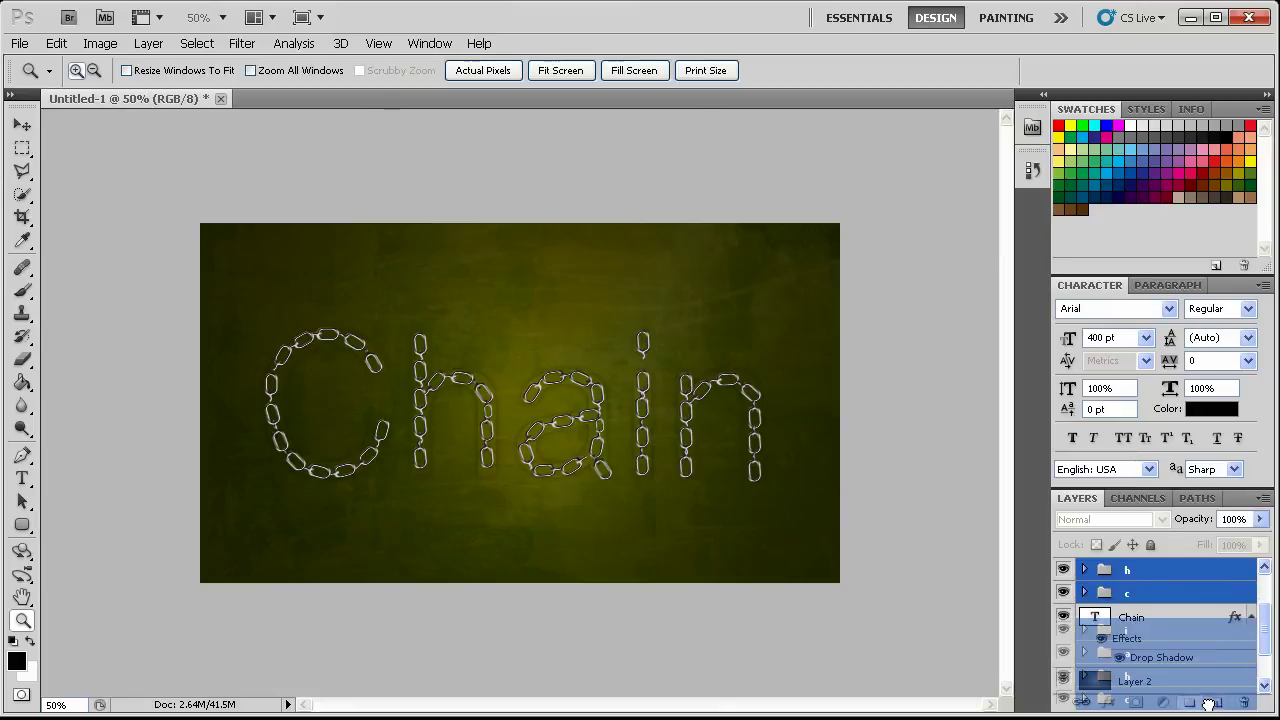
pyautogui.scroll(1, 1157, 670)
pyautogui.moveTo(1133, 667); pyautogui.dragTo(1140, 571)
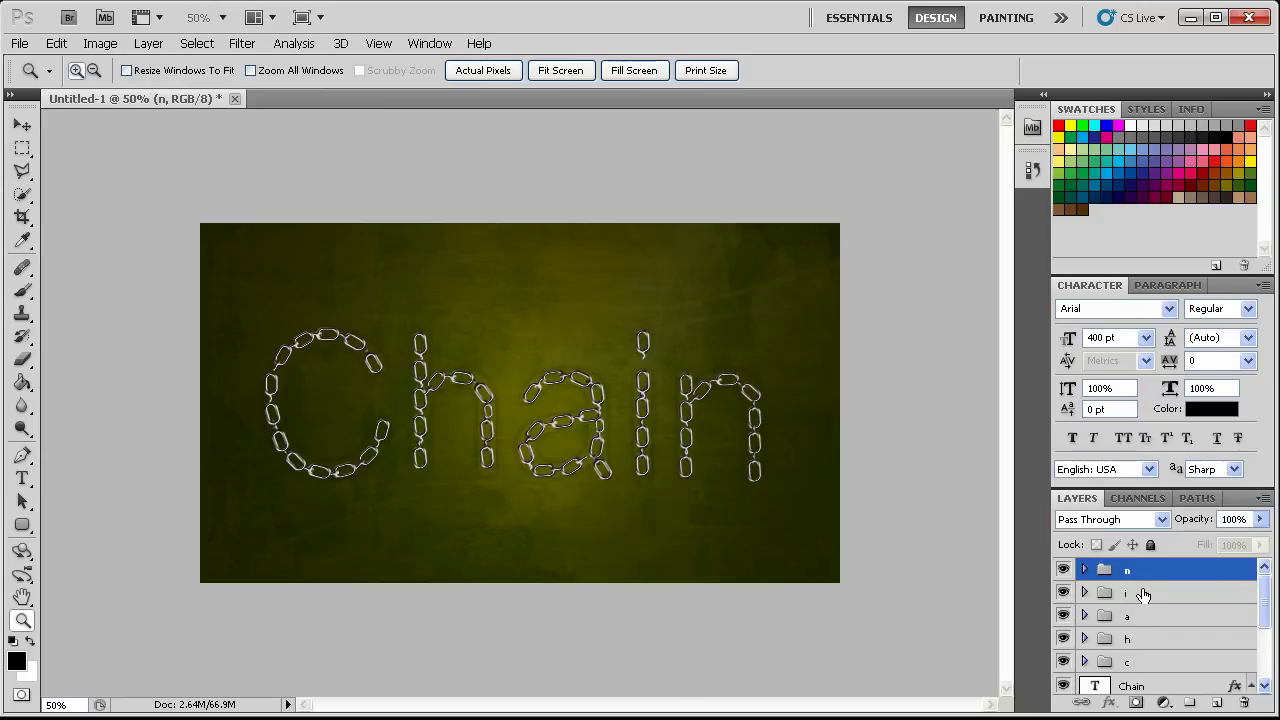
pyautogui.hotkey('ctrl', 'z')
pyautogui.moveTo(1152, 597); pyautogui.dragTo(1126, 569)
# Hide the original n, i, a, h and c groups
pyautogui.click(1063, 662)
pyautogui.click(1063, 685)
pyautogui.scroll(-1, 1090, 680)
pyautogui.click(1063, 685)
pyautogui.scroll(-1, 1085, 677)
pyautogui.click(1063, 685)
pyautogui.scroll(-1, 1085, 678)
pyautogui.click(1063, 685)
pyautogui.scroll(-1, 1080, 680)
pyautogui.scroll(4, 1140, 643)
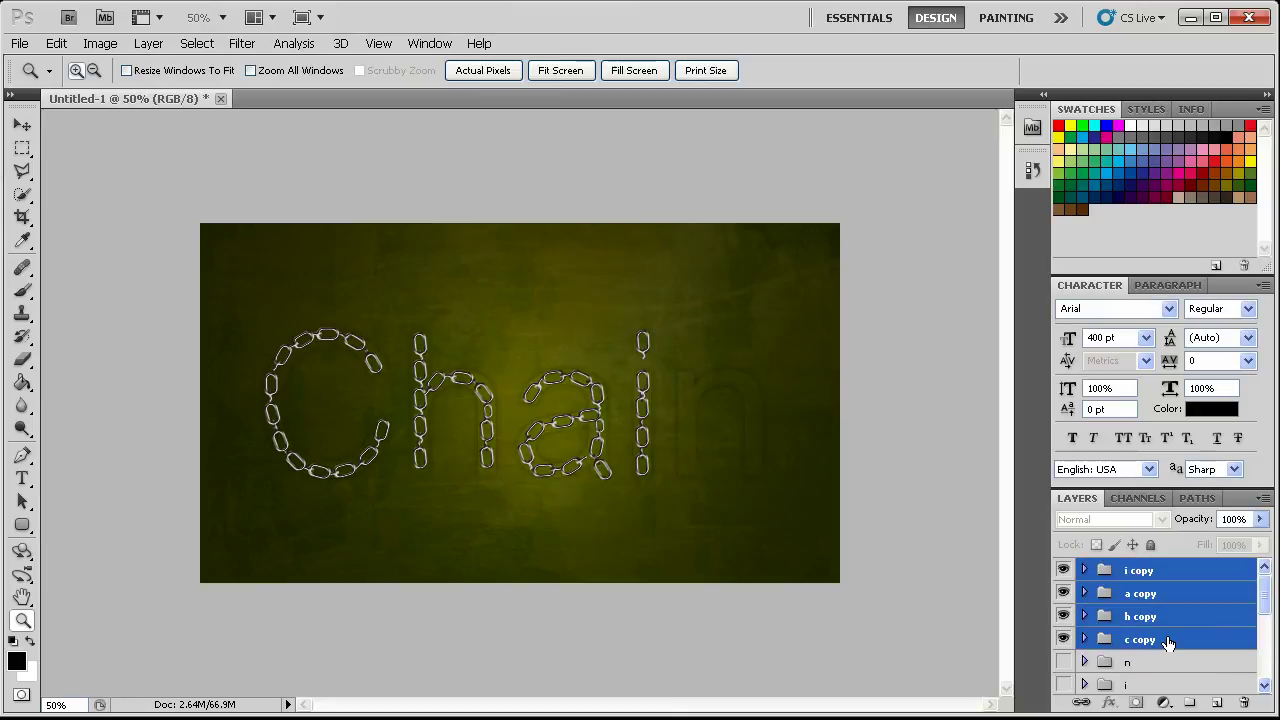
# Merge the i, a, h and c group copies into one layer and add a drop shadow with the default settings
pyautogui.hotkey('ctrl', 'e')
pyautogui.doubleClick(1194, 571)
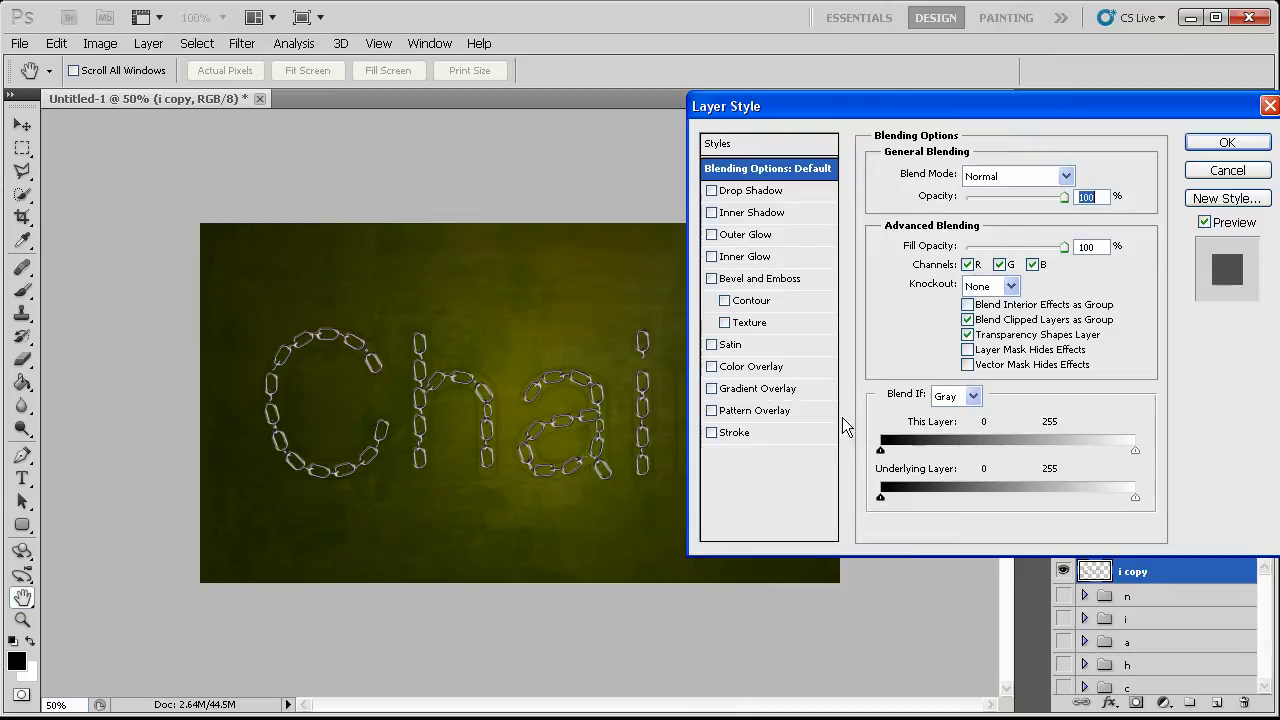
pyautogui.click(737, 190)
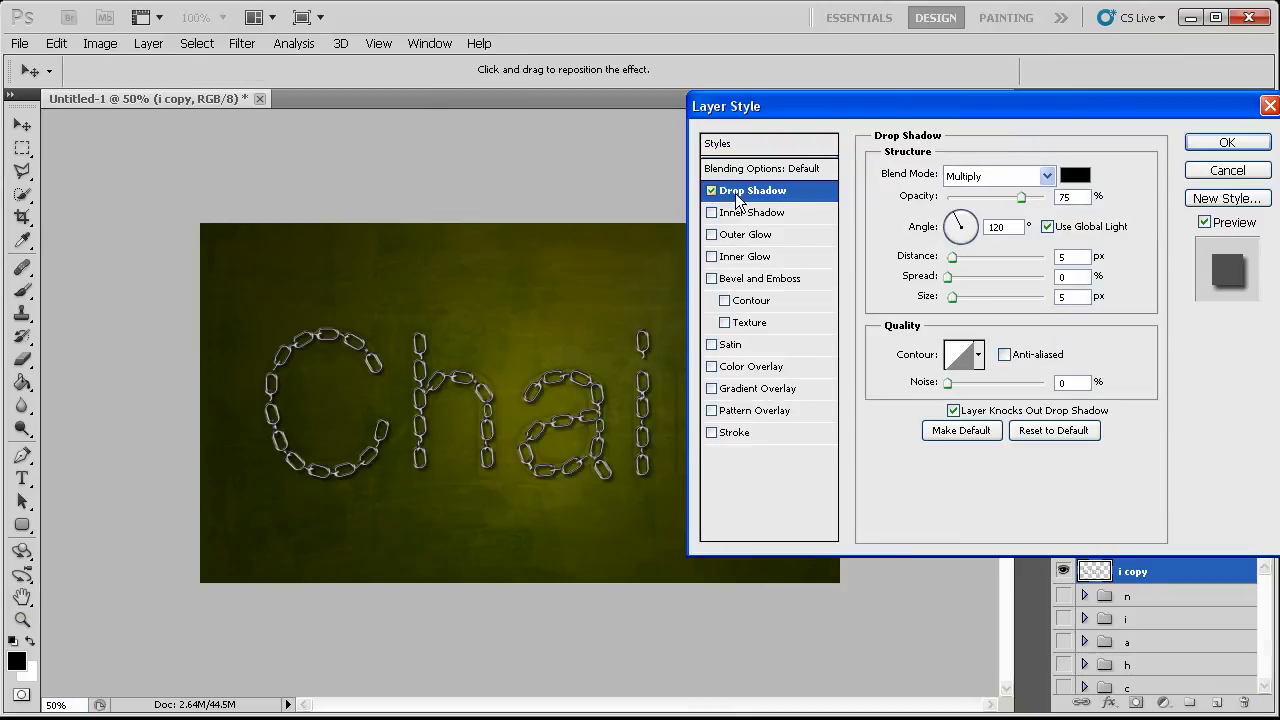
pyautogui.click(1224, 143)
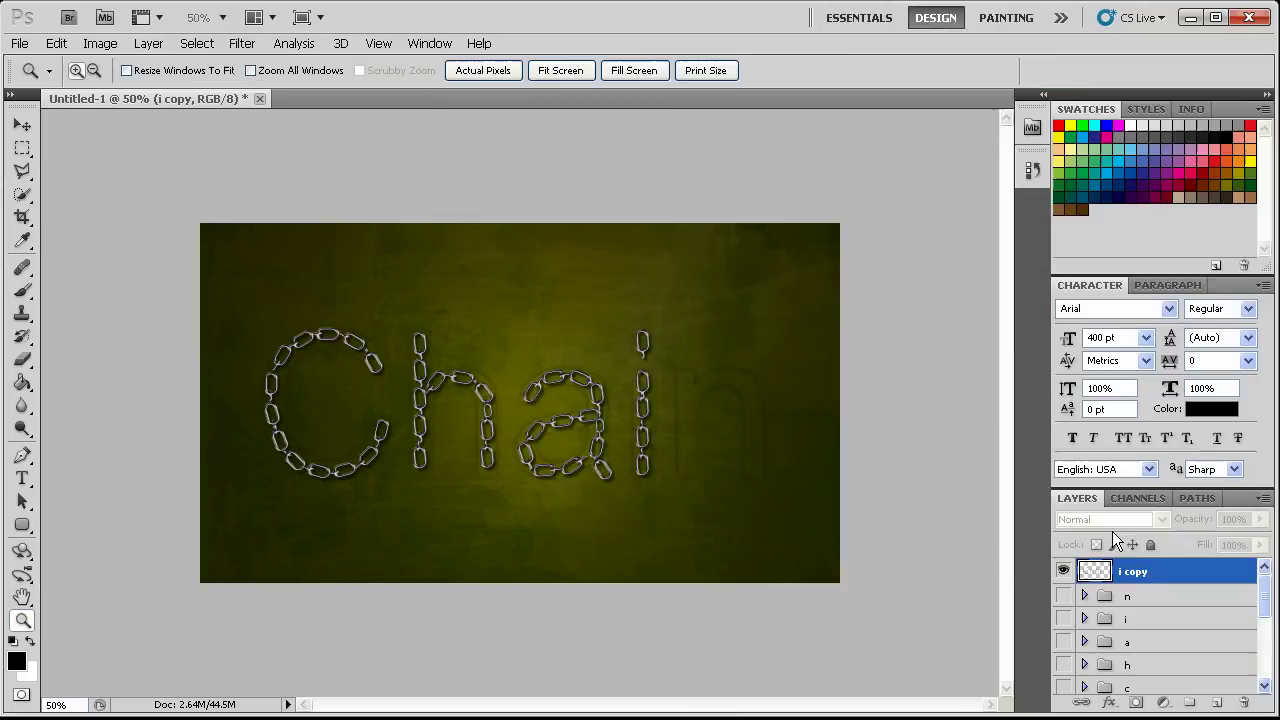
# Hide the Chain text layer to compare the letters without its shadow
pyautogui.scroll(-5, 1150, 620)
pyautogui.click(1064, 567)
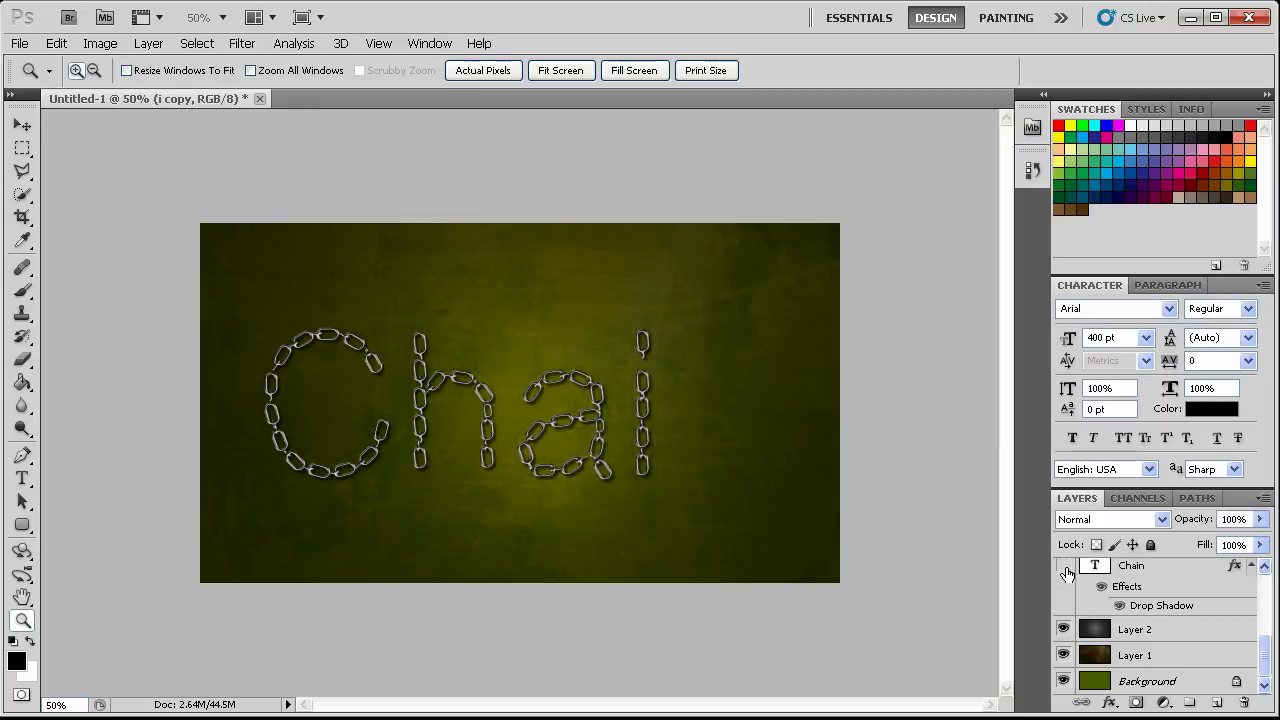
pyautogui.click(1063, 567)
pyautogui.scroll(5, 1160, 605)
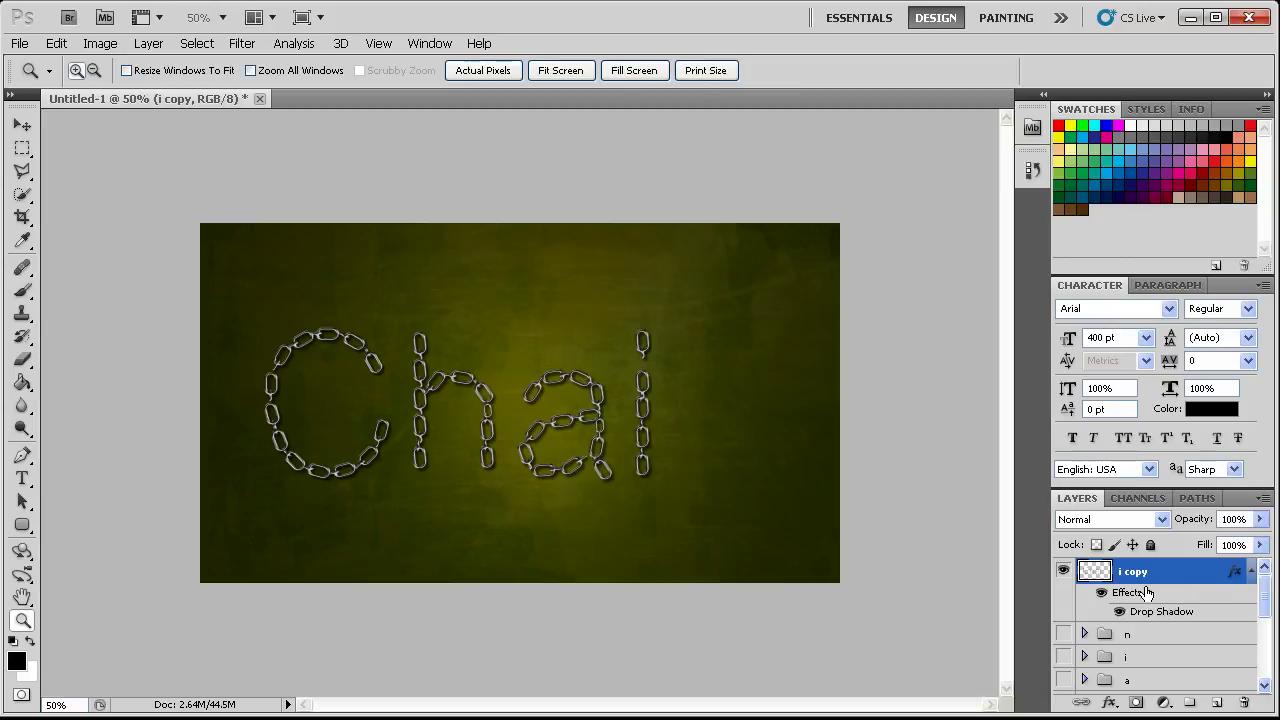
# Undo the drop shadow and the merging of the letter group copies
pyautogui.hotkey('ctrl', 'z')
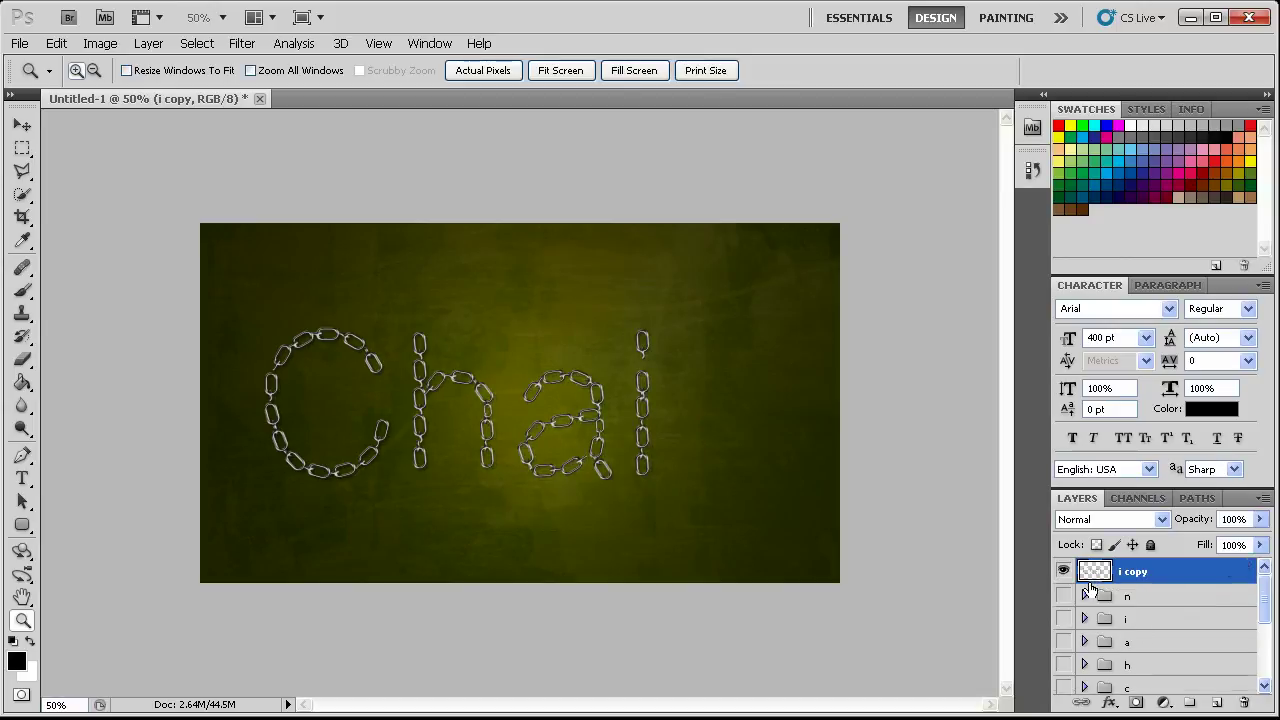
pyautogui.hotkey('ctrl', 'alt', 'z')
pyautogui.scroll(-2, 1190, 632)
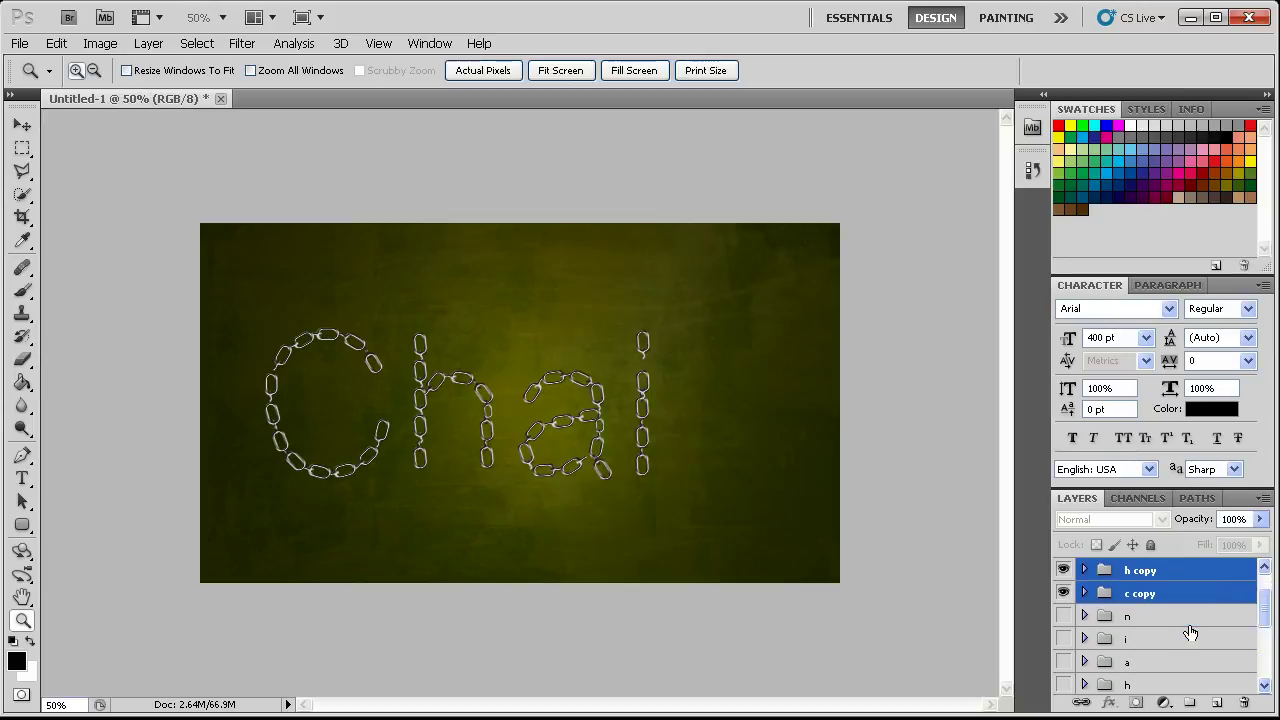
# Delete the letter group copies and make the original c, h, a, i and n groups visible again
pyautogui.scroll(2, 1190, 632)
pyautogui.press('Delete')
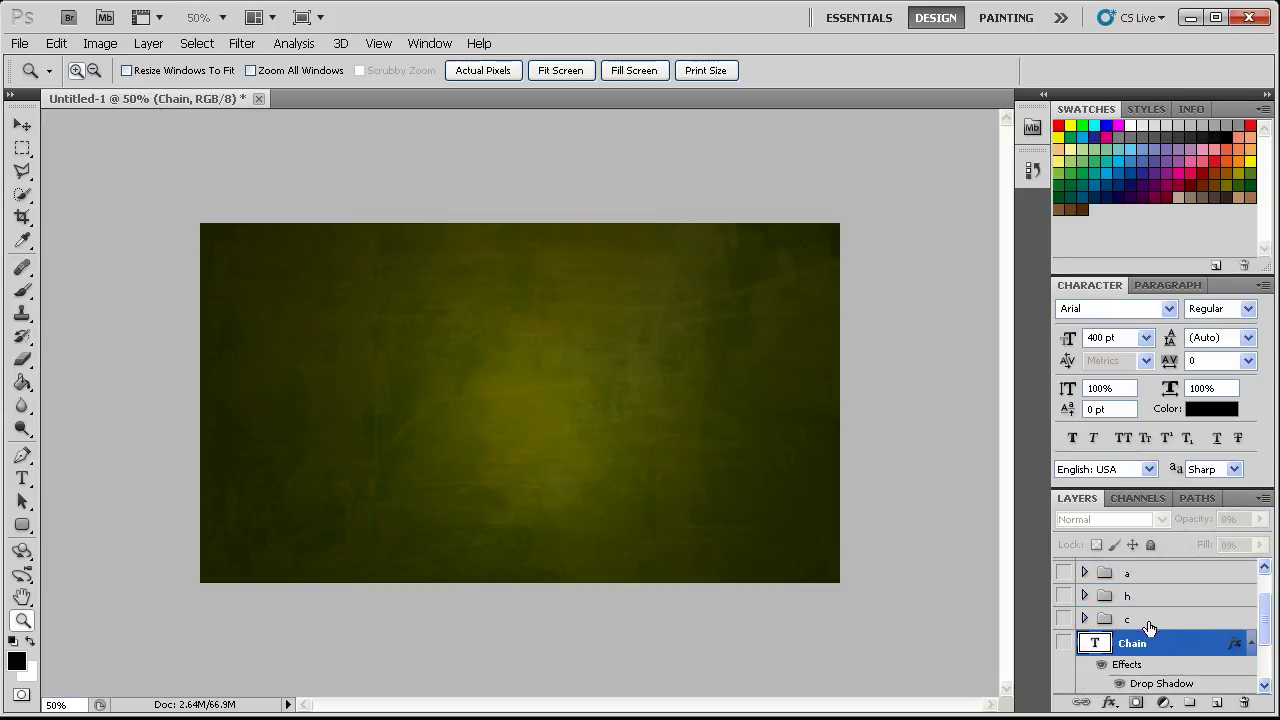
pyautogui.click(1148, 622)
pyautogui.click(1063, 619)
pyautogui.click(1063, 595)
pyautogui.scroll(1, 1070, 605)
pyautogui.click(1063, 615)
pyautogui.click(1063, 592)
pyautogui.click(1063, 569)
# Duplicate the five original letter groups from n to c together
pyautogui.click(1180, 570)
pyautogui.keyDown('shift'); pyautogui.click(1150, 662); pyautogui.keyUp('shift')
pyautogui.moveTo(1180, 594); pyautogui.dragTo(1216, 702)
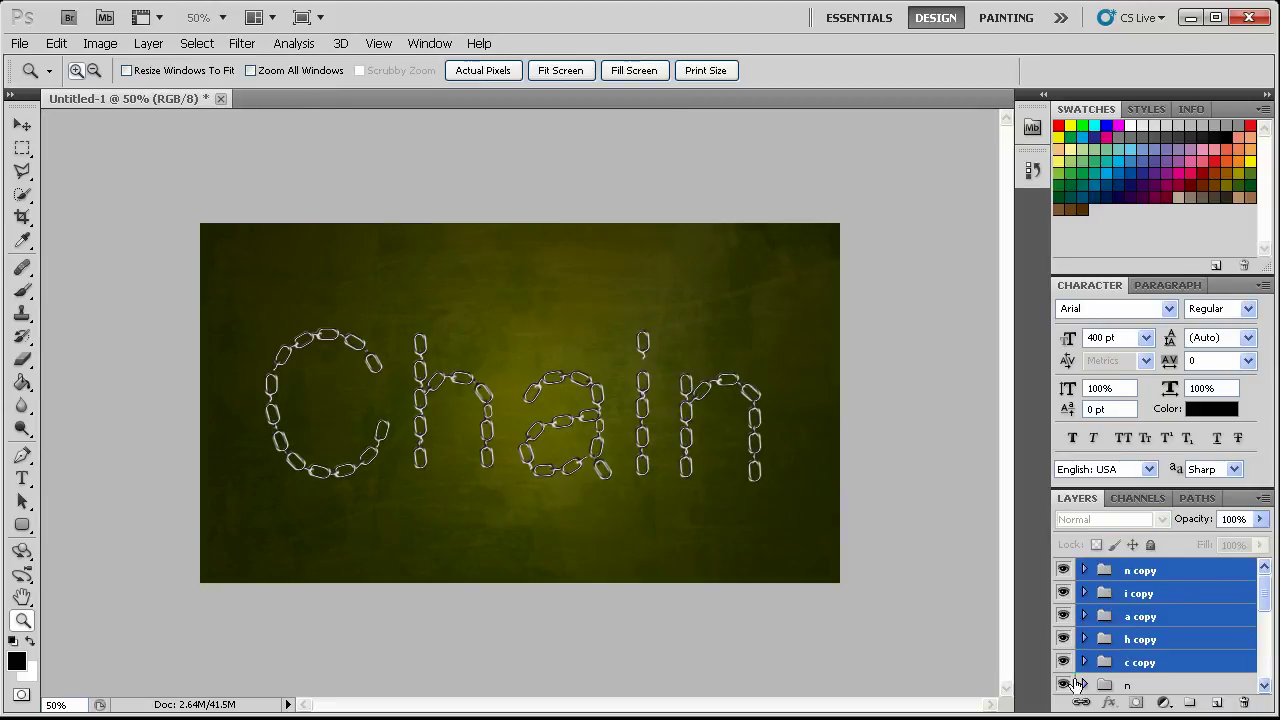
# Hide the original n, i, a, h and c groups beneath their new copies
pyautogui.scroll(-3, 1077, 684)
pyautogui.moveTo(1063, 615); pyautogui.dragTo(1063, 684)
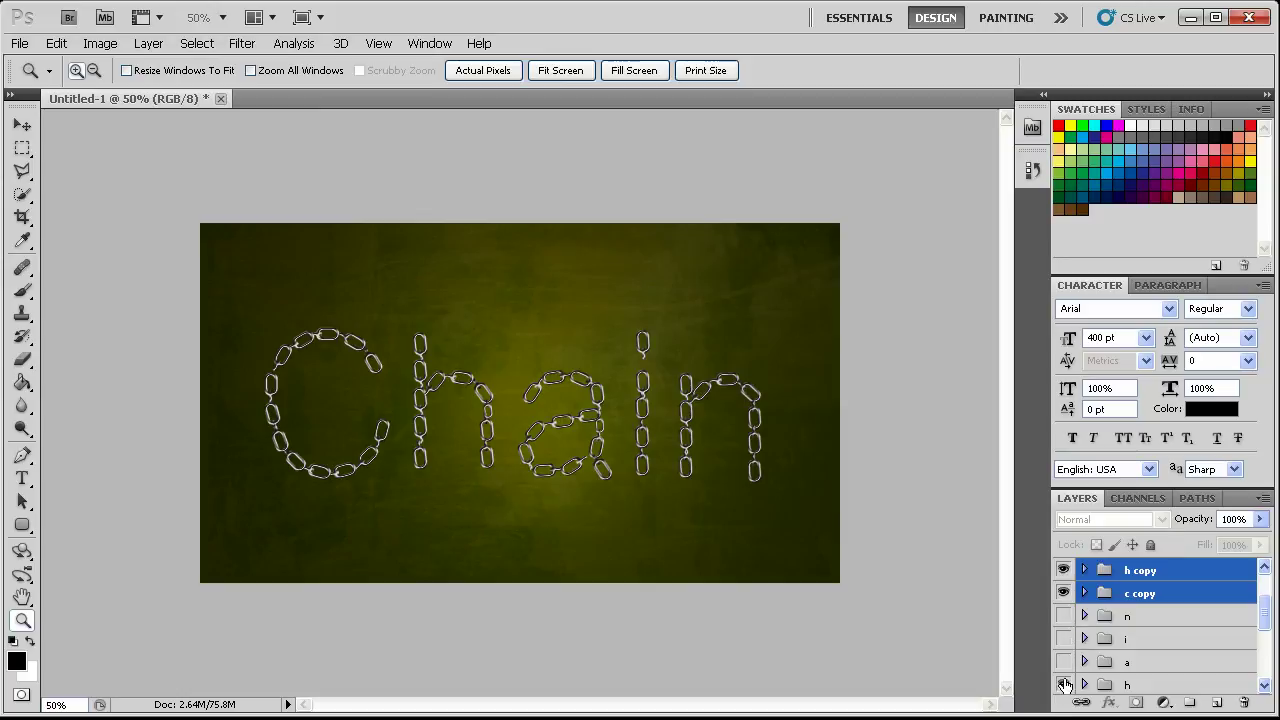
pyautogui.click(1064, 684)
pyautogui.scroll(-2, 1072, 688)
pyautogui.click(1062, 662)
# Merge the five letter group copies into one layer and give it a drop shadow with the default settings
pyautogui.scroll(5, 1104, 650)
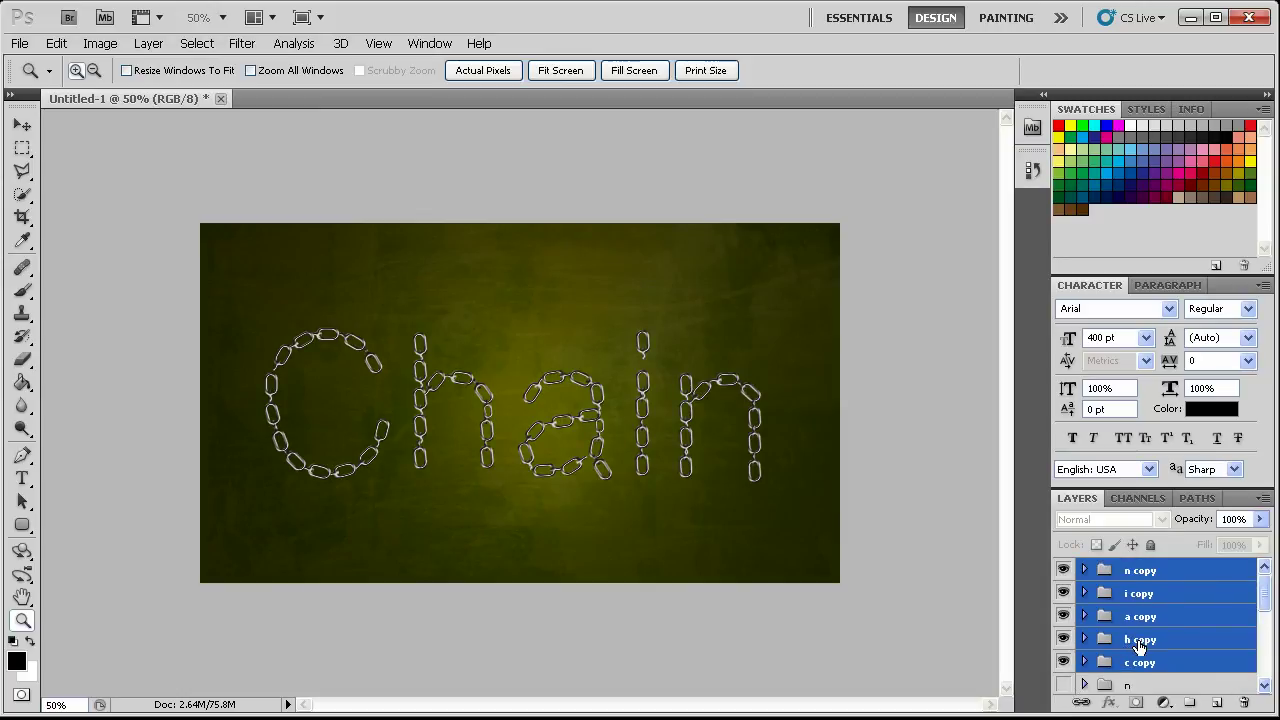
pyautogui.hotkey('ctrl', 'e')
pyautogui.scroll(-4, 1100, 665)
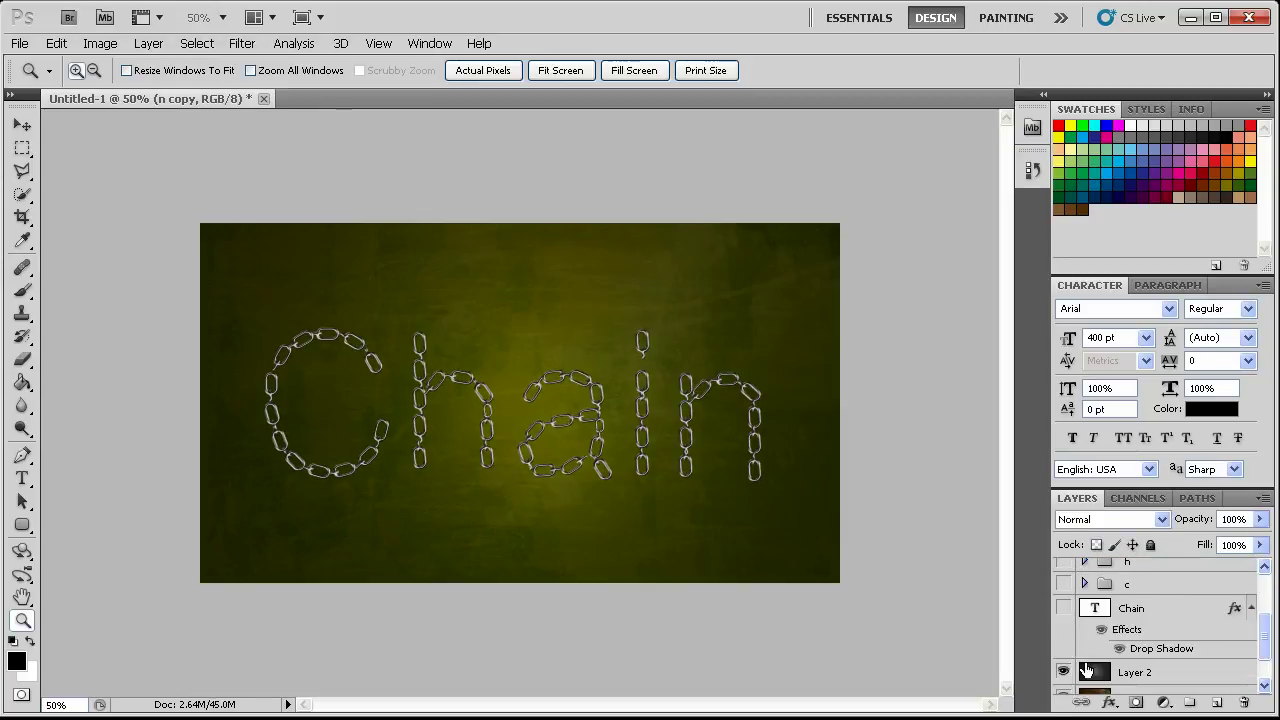
pyautogui.scroll(3, 1100, 640)
pyautogui.doubleClick(1180, 578)
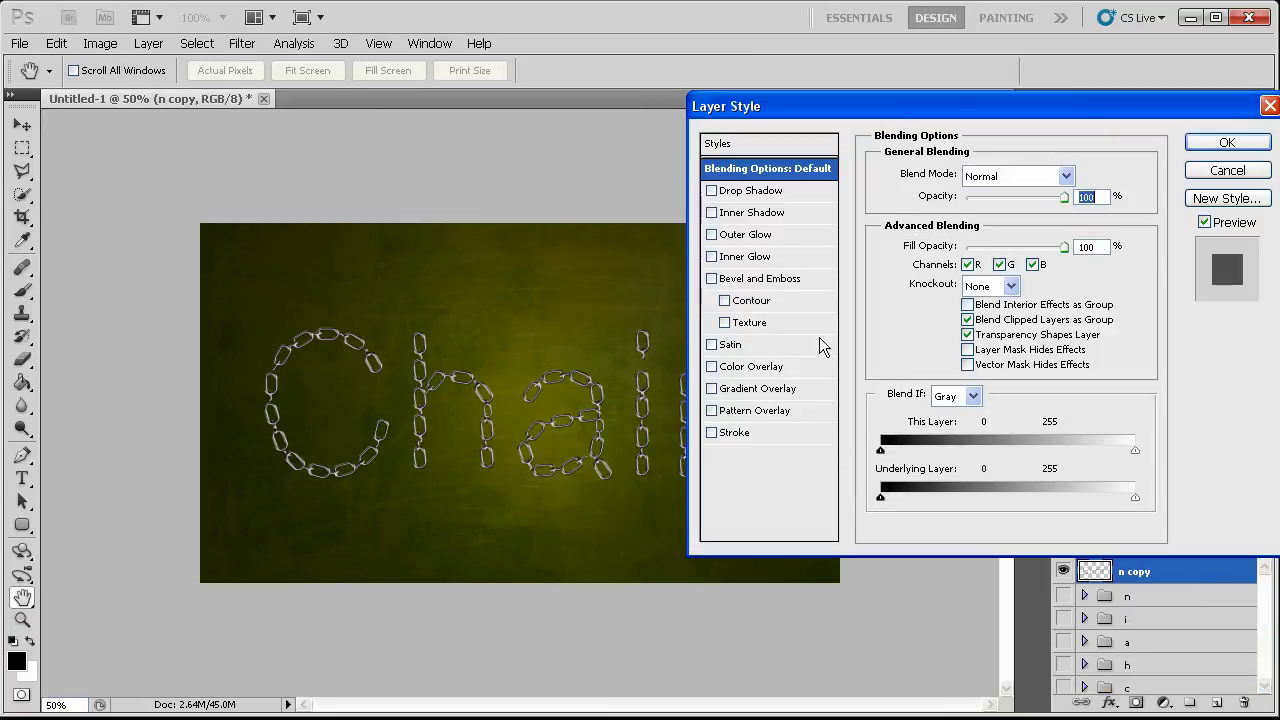
pyautogui.click(752, 191)
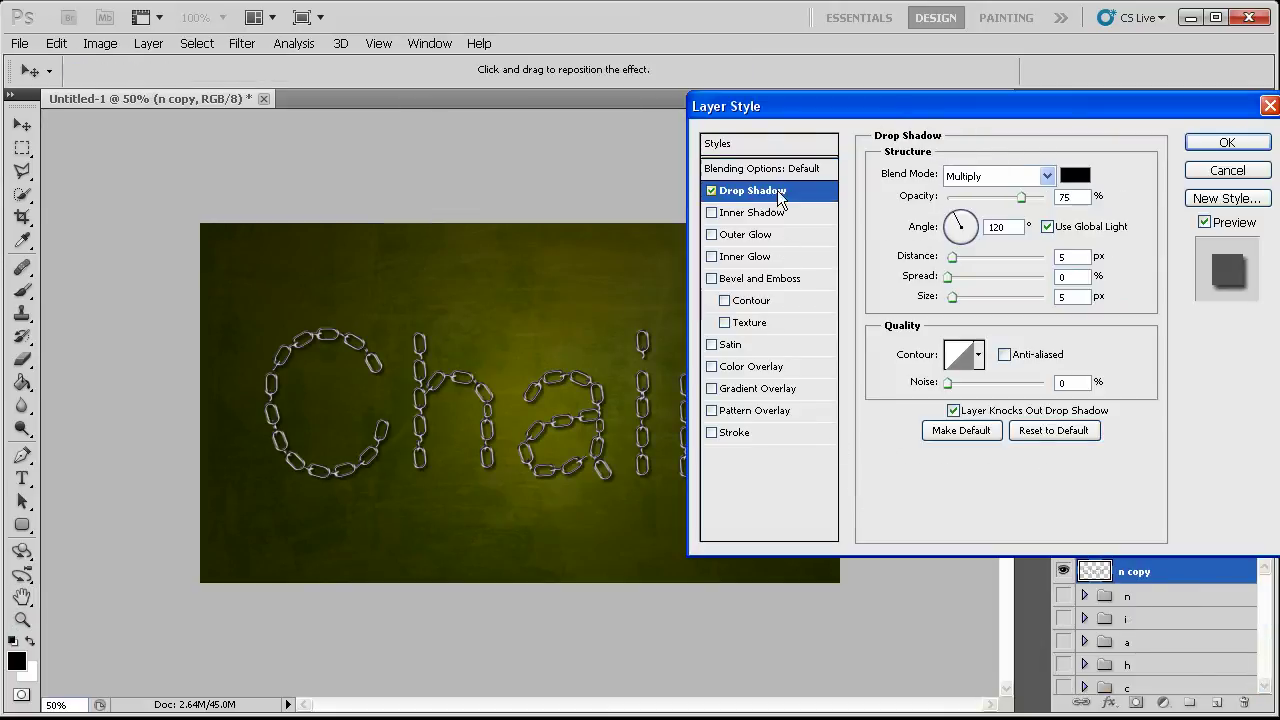
pyautogui.click(1227, 144)
# Adjust the opacity of Layer 2 and select Layer 1
pyautogui.scroll(-5, 1170, 625)
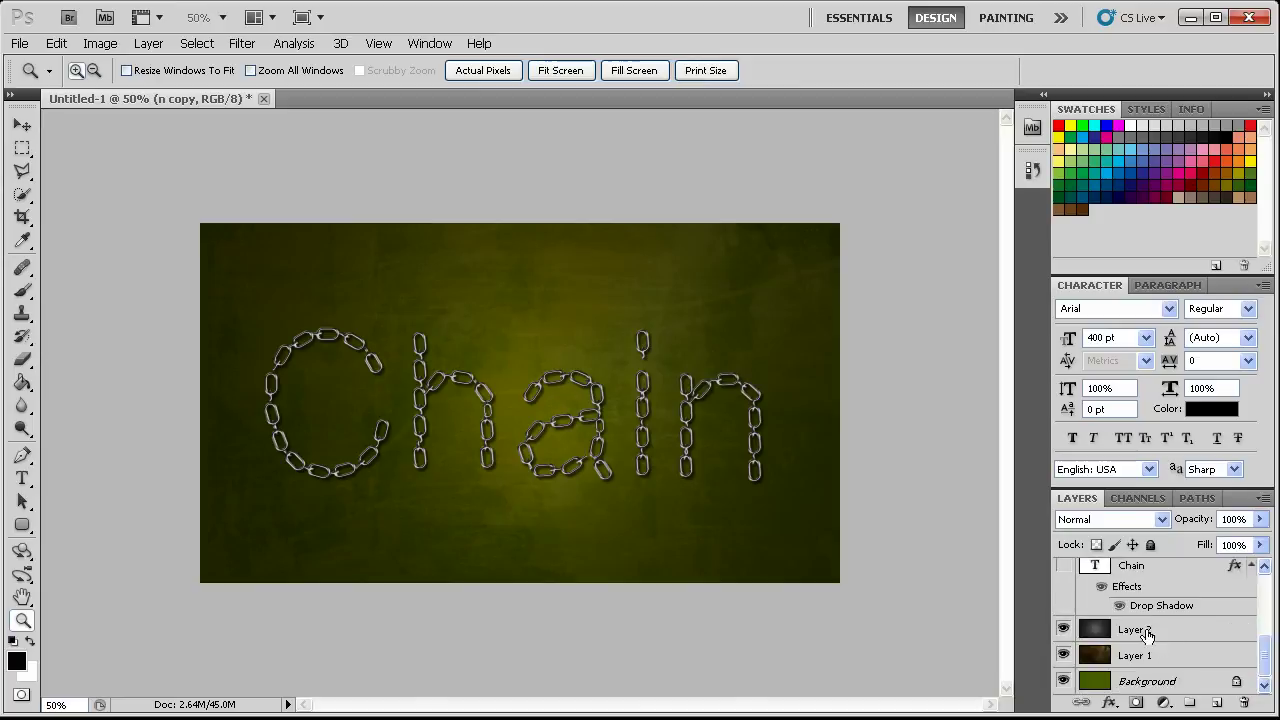
pyautogui.click(1140, 629)
pyautogui.click(1259, 519)
pyautogui.moveTo(1252, 543); pyautogui.dragTo(1266, 541)
pyautogui.click(1170, 655)
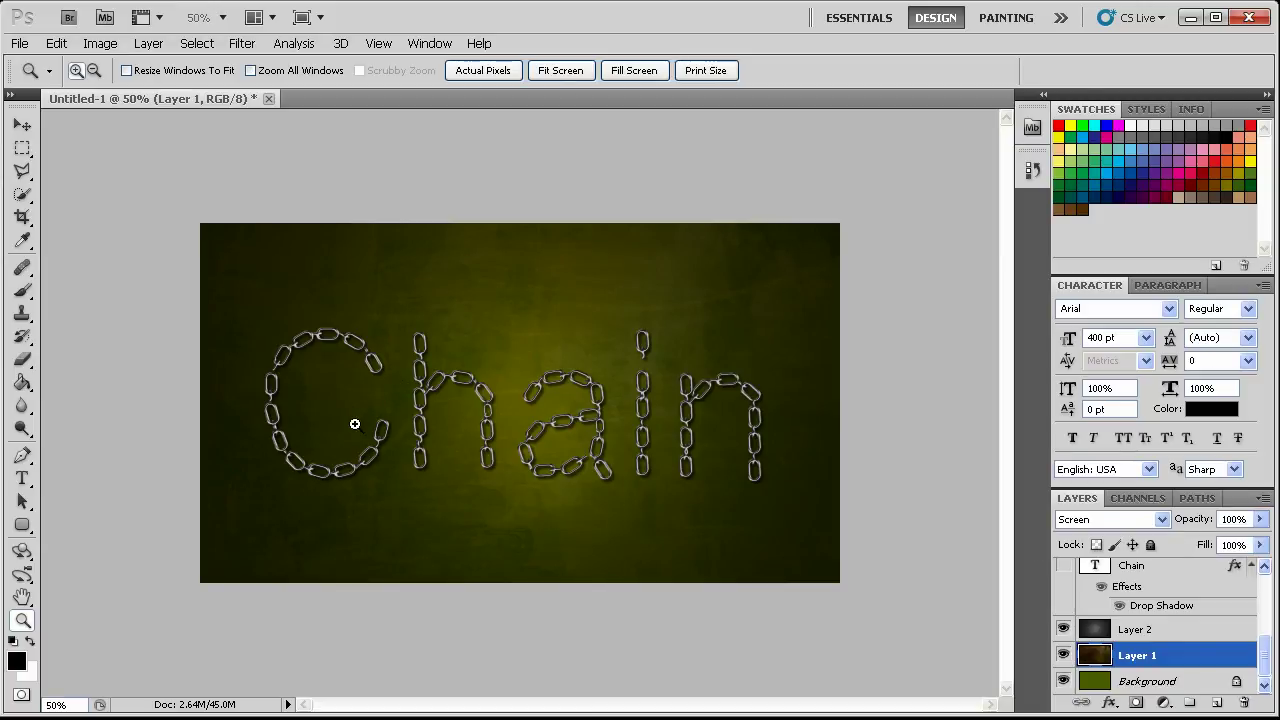
# Inspect the shadowed chain letters up close at 100% and return to the 50% view of the whole design
pyautogui.click(608, 428)
pyautogui.click(548, 416)
pyautogui.moveTo(544, 420)
pyautogui.mouseDown()
pyautogui.moveTo(646, 449)
pyautogui.moveTo(540, 440)
pyautogui.mouseUp()
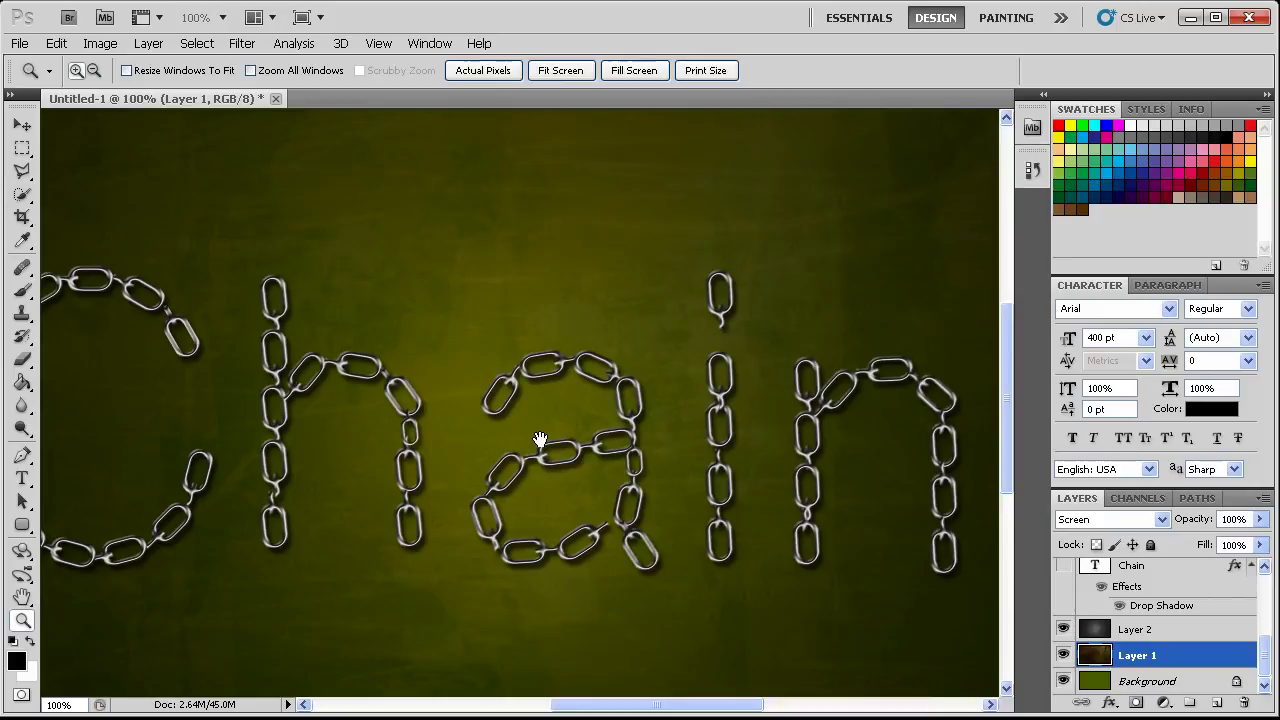
pyautogui.keyDown('alt'); pyautogui.click(540, 440); pyautogui.keyUp('alt')
pyautogui.keyDown('alt'); pyautogui.click(555, 424); pyautogui.keyUp('alt')
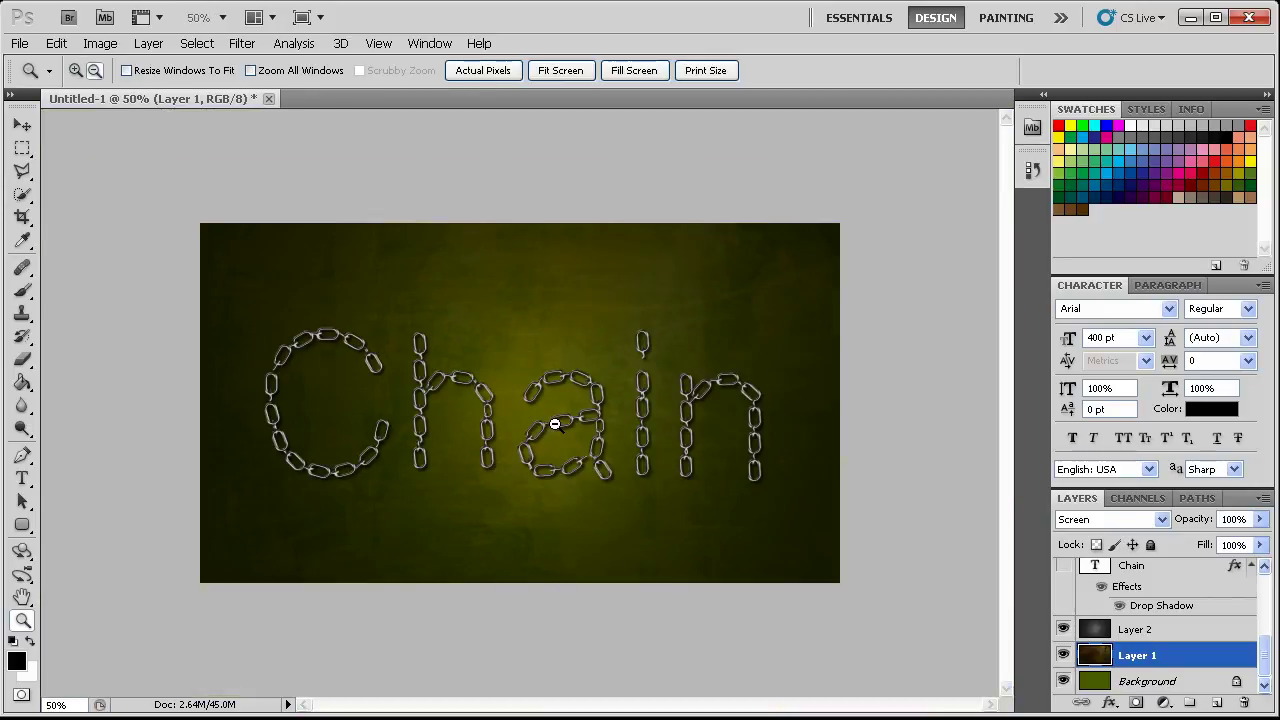